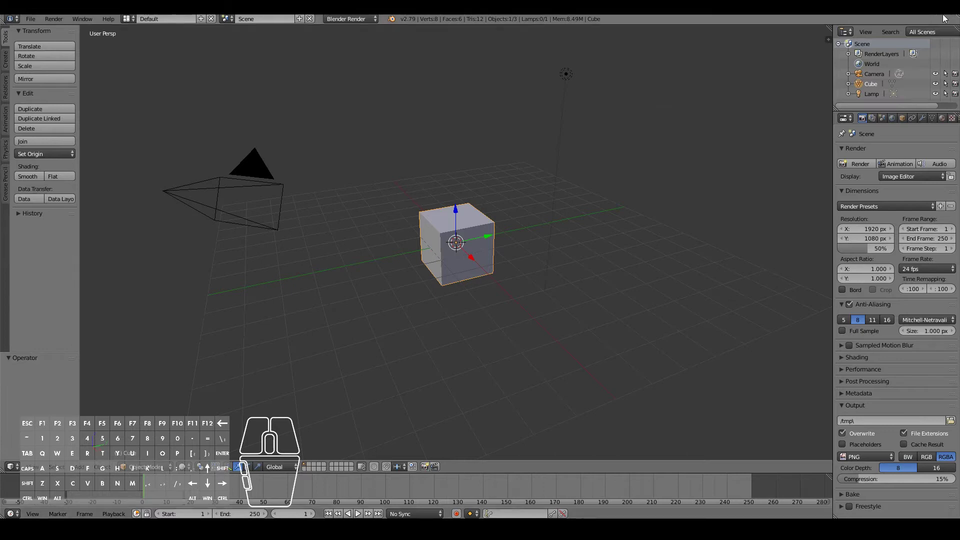
Step: Delete the camera and the lamp from the default scene
{"action": "right_click", "coordinate": [566, 76]}
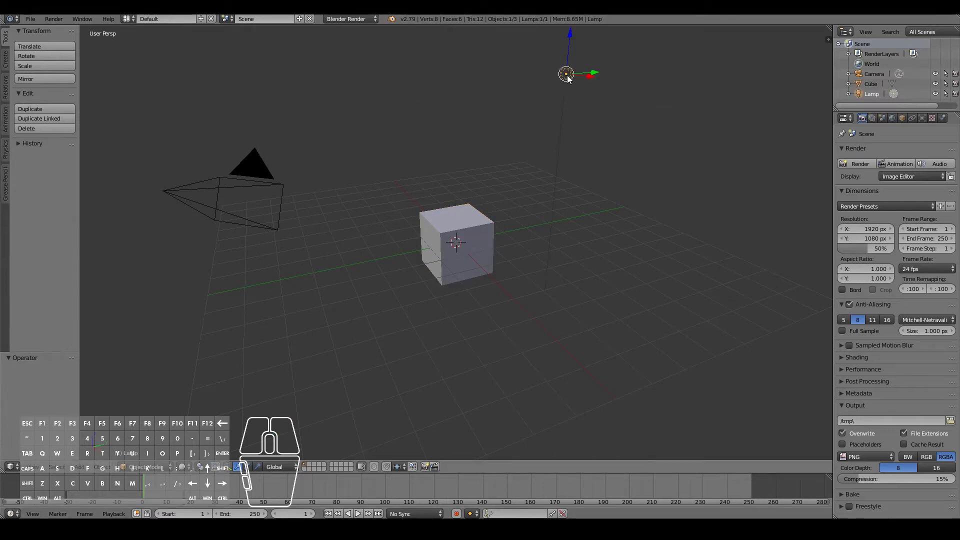
{"action": "right_click", "coordinate": [270, 183], "text": "shift"}
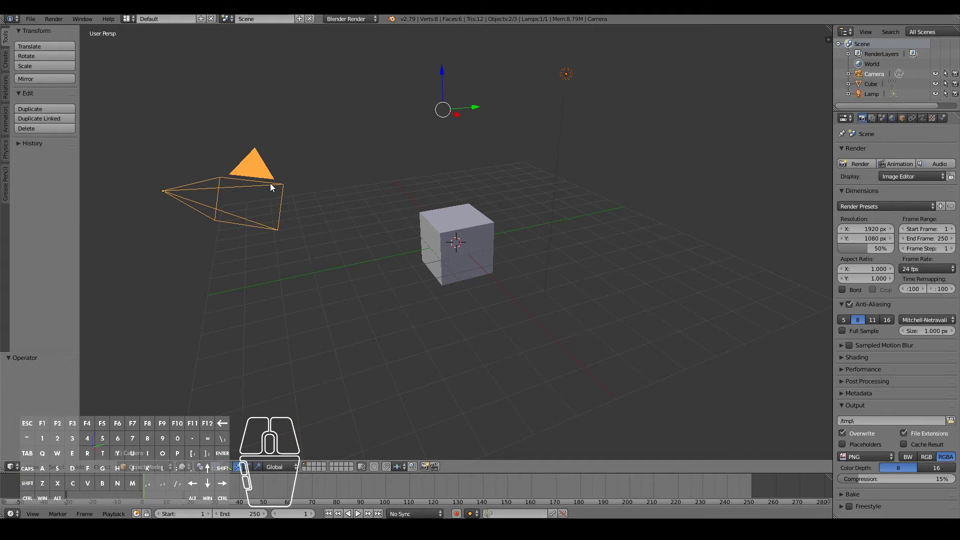
{"action": "key", "text": "x"}
{"action": "left_click", "coordinate": [271, 185]}
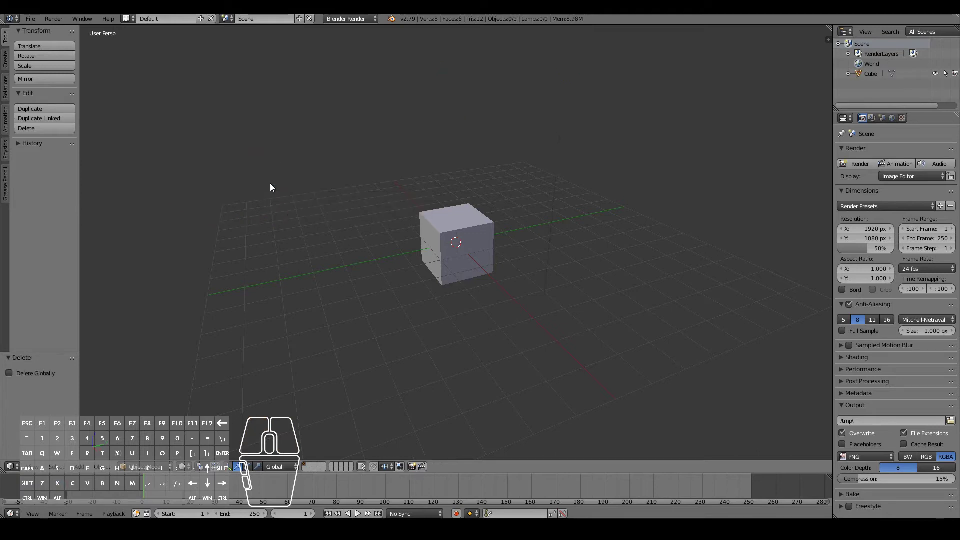
Step: Merge all of the cube's vertices into a single vertex at their center
{"action": "right_click", "coordinate": [437, 214]}
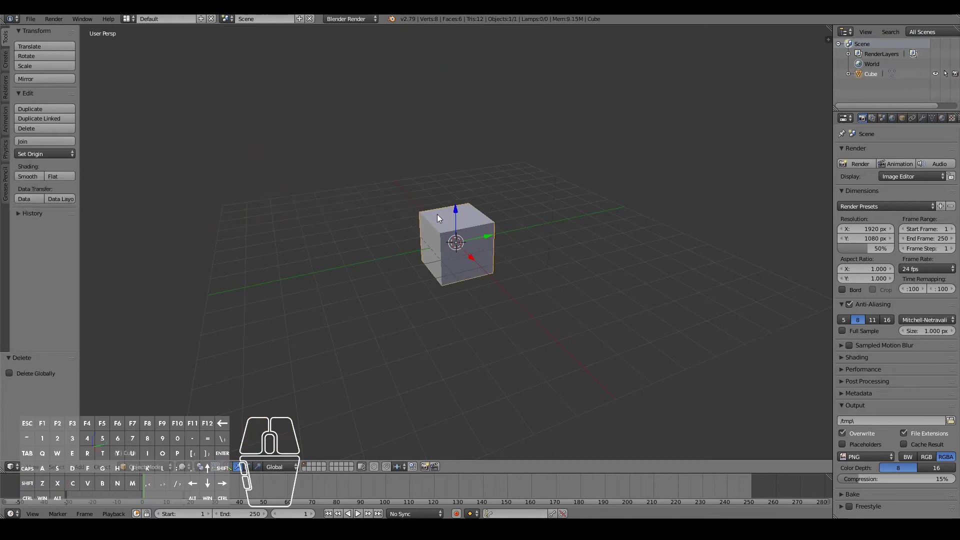
{"action": "key", "text": "KP_1"}
{"action": "middle_click_drag", "start_coordinate": [532, 243], "coordinate": [476, 254]}
{"action": "key", "text": "Tab"}
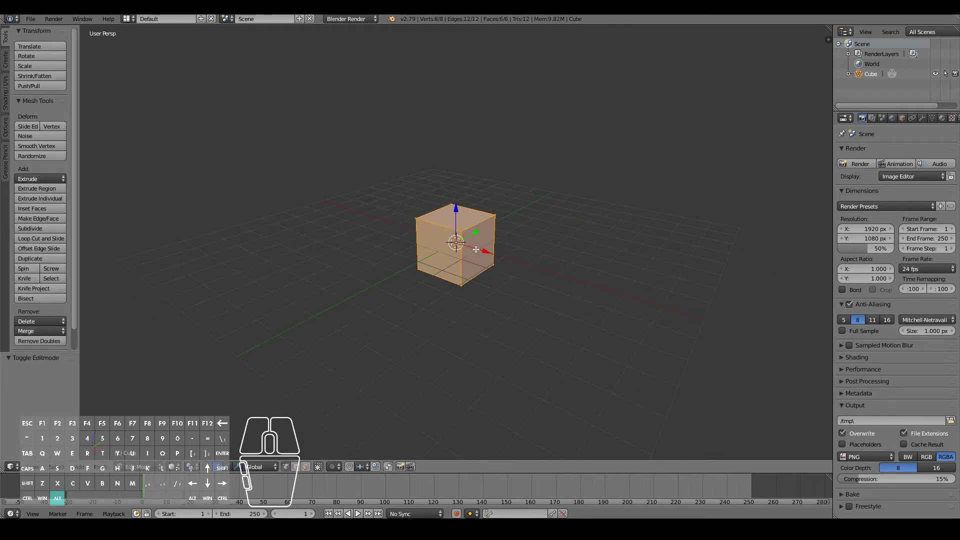
{"action": "key", "text": "alt+m"}
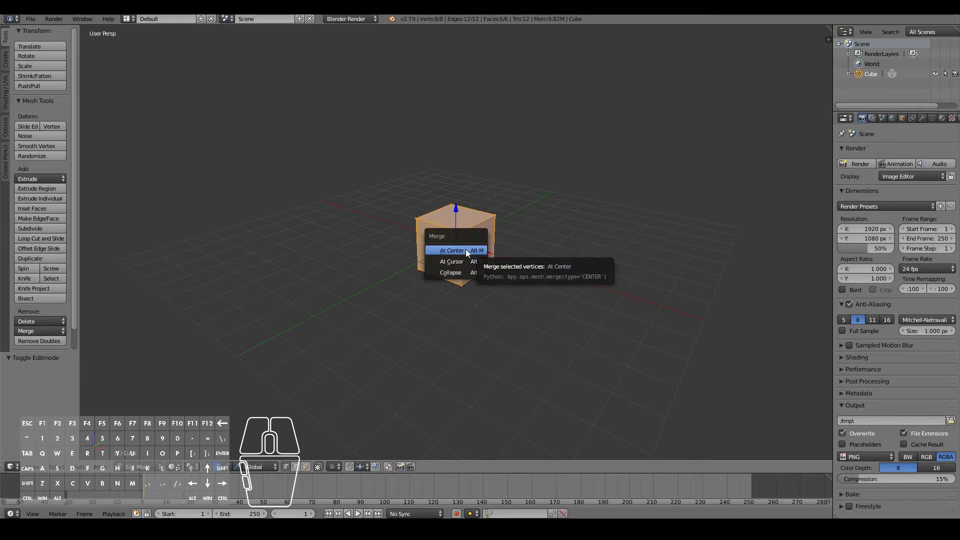
{"action": "left_click", "coordinate": [467, 251]}
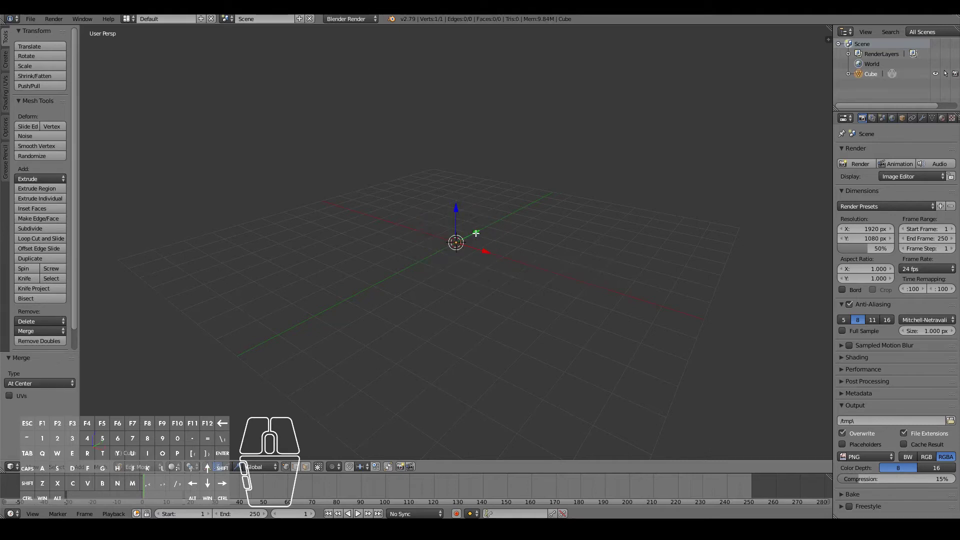
Step: In front orthographic view, extrude the single vertex upward along Z by about 0.08
{"action": "scroll", "coordinate": [465, 226], "scroll_direction": "up", "scroll_amount": 9}
{"action": "key", "text": "KP_1"}
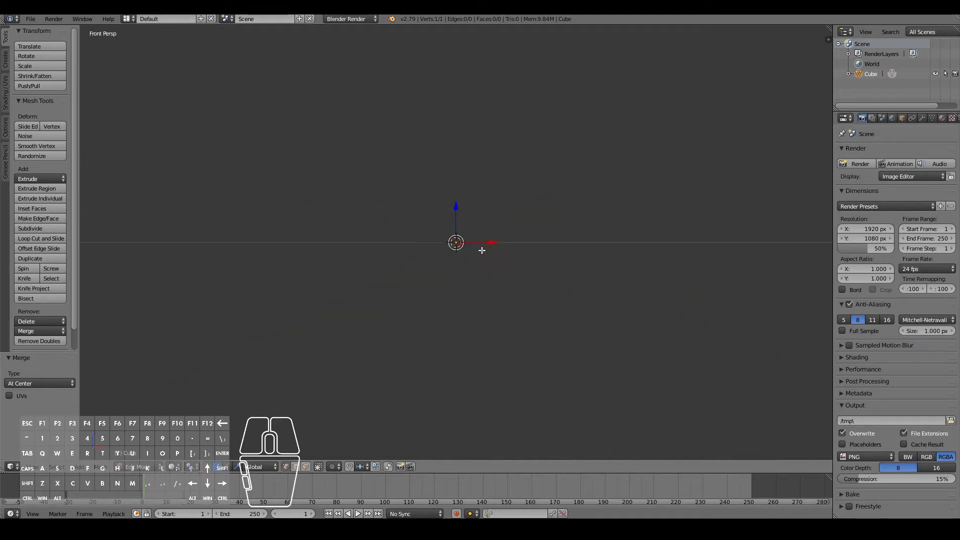
{"action": "key", "text": "KP_5"}
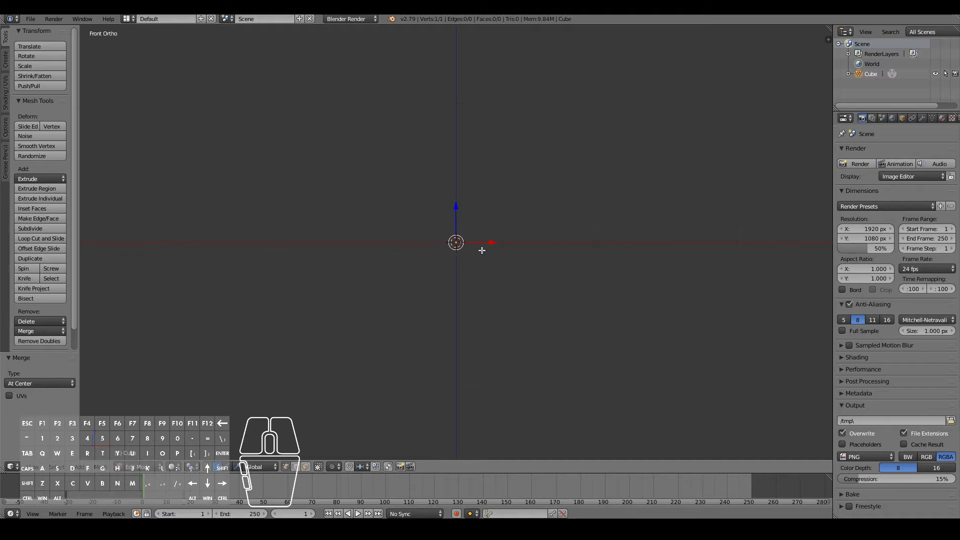
{"action": "scroll", "coordinate": [483, 250], "scroll_direction": "up", "scroll_amount": 2, "text": "shift"}
{"action": "scroll", "coordinate": [482, 250], "scroll_direction": "up", "scroll_amount": 1, "text": "shift"}
{"action": "scroll", "coordinate": [479, 281], "scroll_direction": "up", "scroll_amount": 1, "text": "shift"}
{"action": "key", "text": "e"}
{"action": "key", "text": "z"}
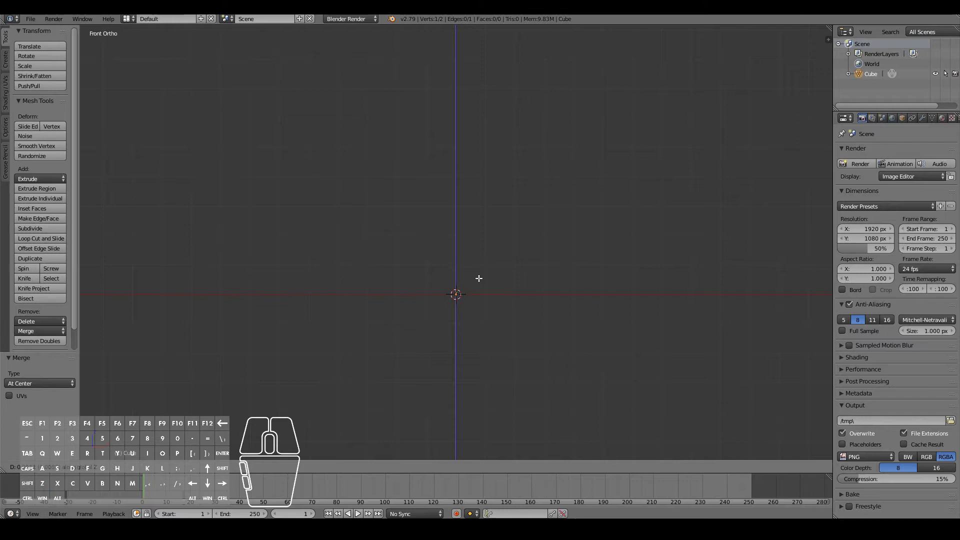
{"action": "left_click", "coordinate": [458, 262]}
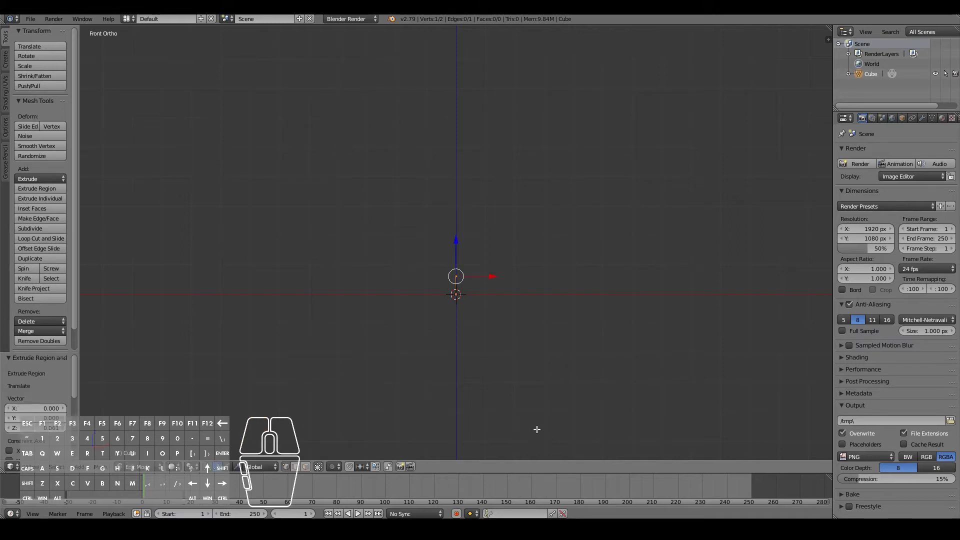
Step: Add a Mirror modifier to the cube object, mirroring across the X axis
{"action": "scroll", "coordinate": [522, 359], "scroll_direction": "up", "scroll_amount": 5}
{"action": "scroll", "coordinate": [522, 358], "scroll_direction": "down", "scroll_amount": 3, "text": "shift"}
{"action": "scroll", "coordinate": [521, 357], "scroll_direction": "up", "scroll_amount": 2}
{"action": "scroll", "coordinate": [519, 356], "scroll_direction": "up", "scroll_amount": 3}
{"action": "scroll", "coordinate": [448, 218], "scroll_direction": "down", "scroll_amount": 7}
{"action": "scroll", "coordinate": [454, 218], "scroll_direction": "up", "scroll_amount": 1}
{"action": "left_click", "coordinate": [923, 118]}
{"action": "key", "text": "ctrl+x"}
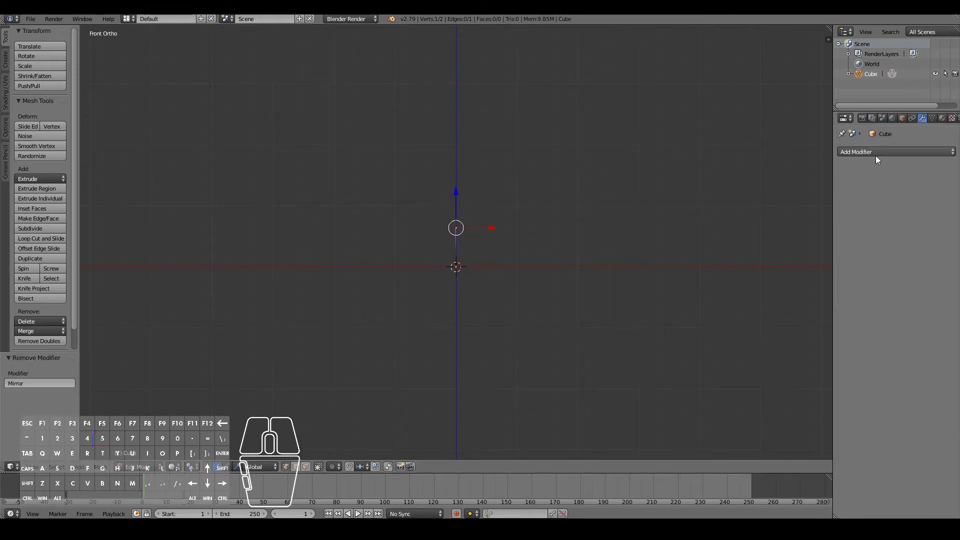
{"action": "left_click", "coordinate": [874, 152]}
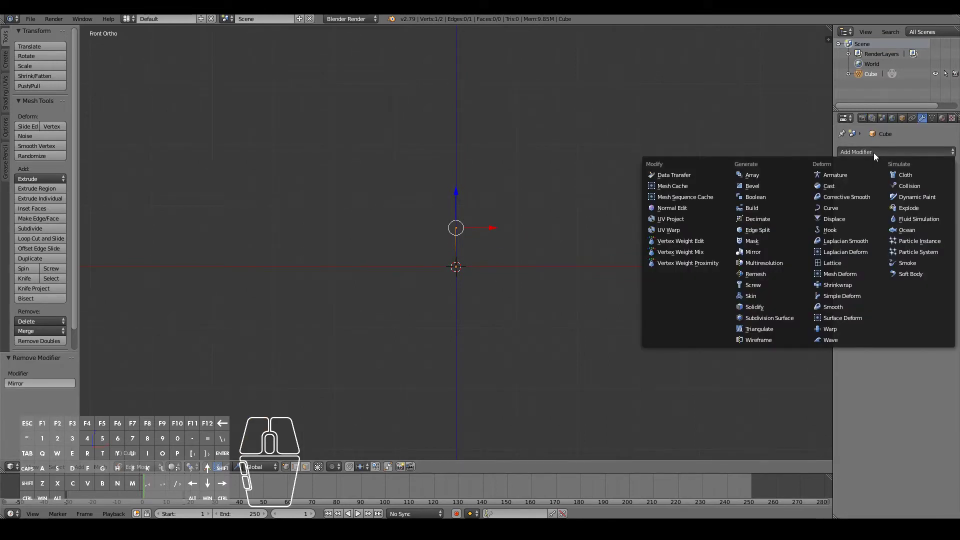
{"action": "left_click", "coordinate": [762, 250]}
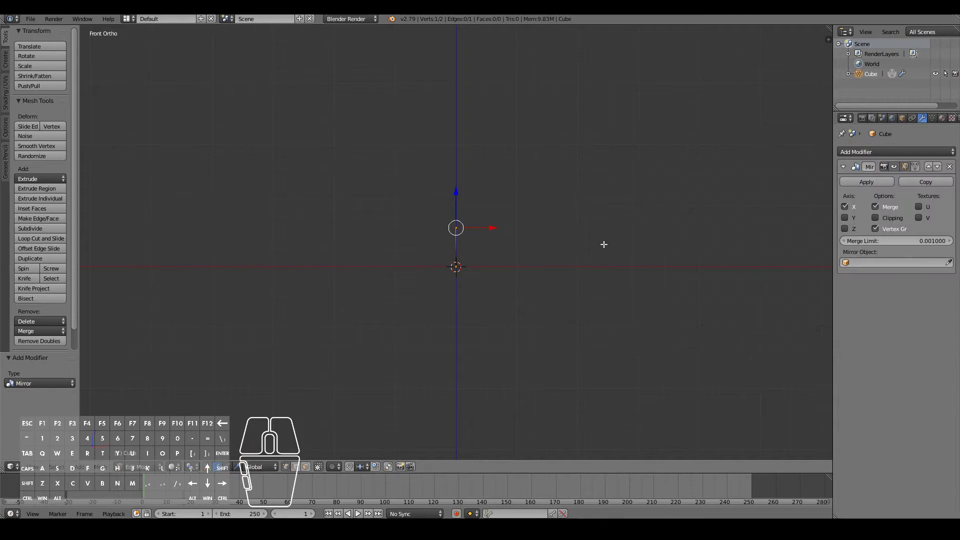
{"action": "key", "text": "shift"}
{"action": "scroll", "coordinate": [658, 264], "scroll_direction": "down", "scroll_amount": 3, "text": "shift"}
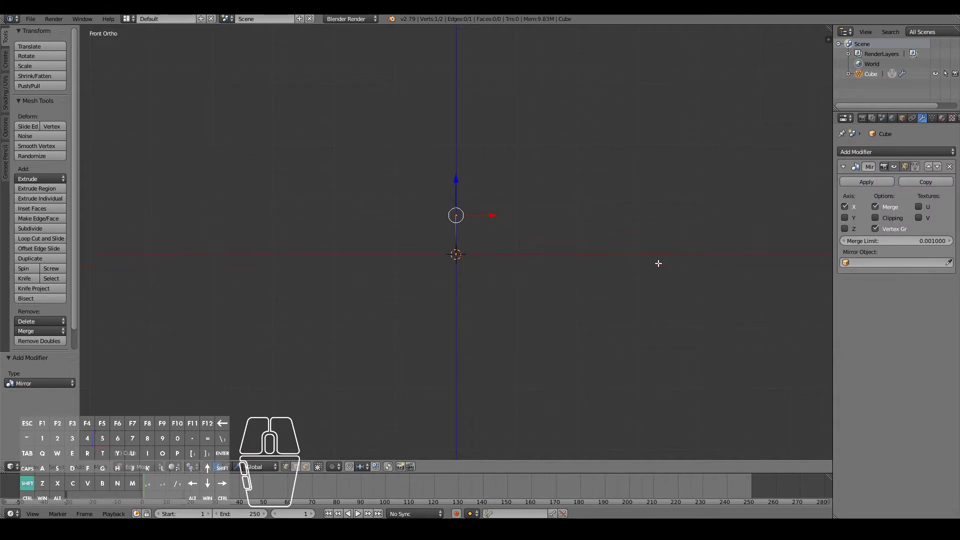
{"action": "scroll", "coordinate": [658, 264], "scroll_direction": "up", "scroll_amount": 2}
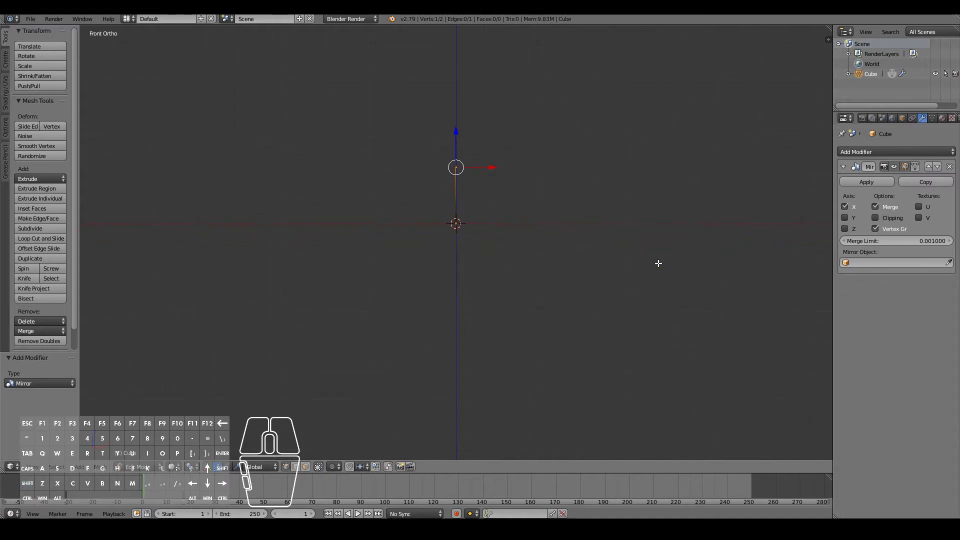
{"action": "key", "text": "e"}
{"action": "right_click", "coordinate": [520, 169]}
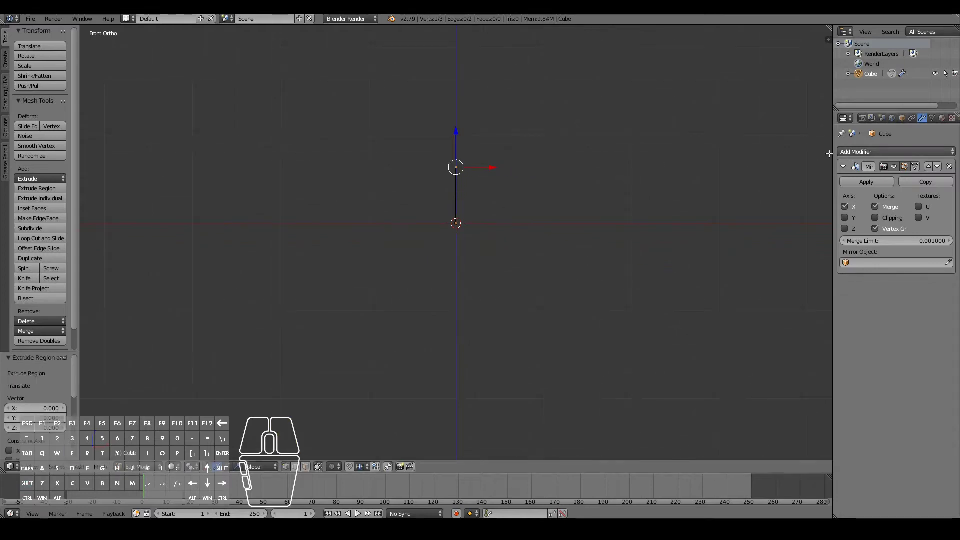
{"action": "key", "text": "ctrl+z"}
Step: Add a Skin modifier followed by a Subdivision Surface modifier to the cube object
{"action": "left_click", "coordinate": [854, 156]}
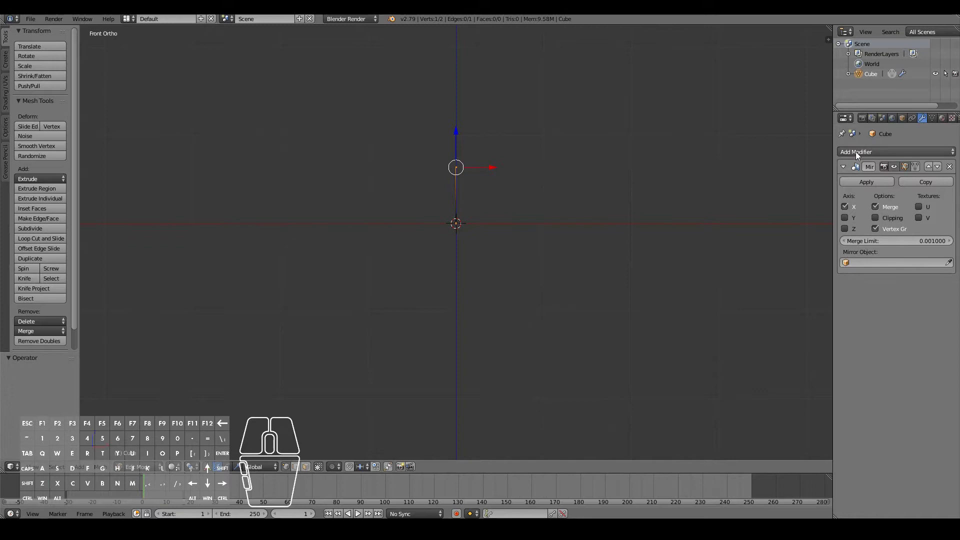
{"action": "left_click", "coordinate": [857, 152]}
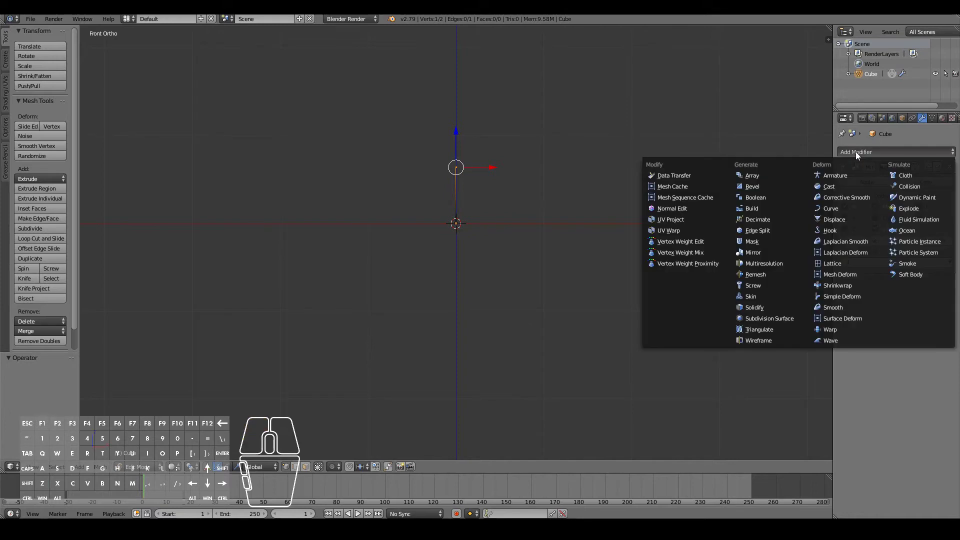
{"action": "left_click", "coordinate": [768, 295]}
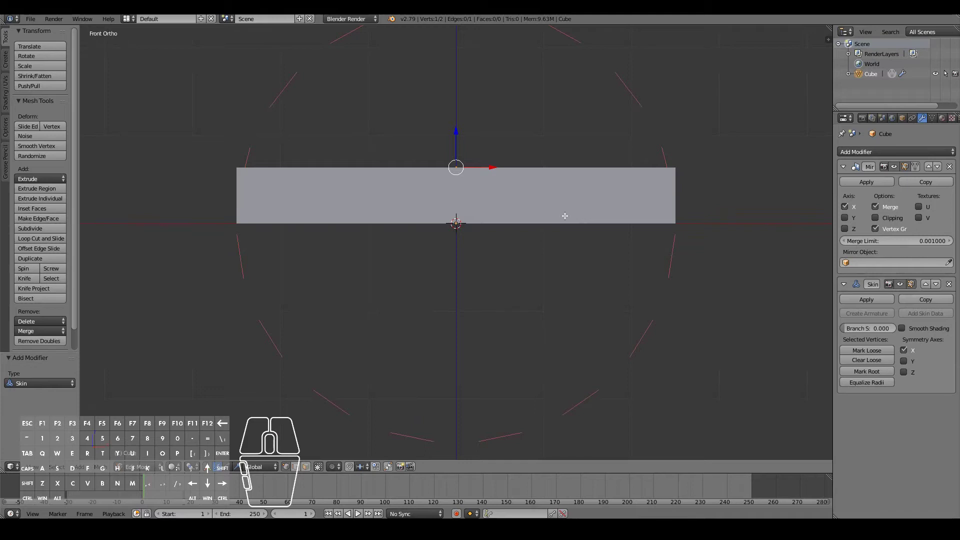
{"action": "mouse_move", "coordinate": [536, 178]}
{"action": "middle_mouse_down"}
{"action": "mouse_move", "coordinate": [506, 227]}
{"action": "mouse_move", "coordinate": [533, 193]}
{"action": "middle_mouse_up"}
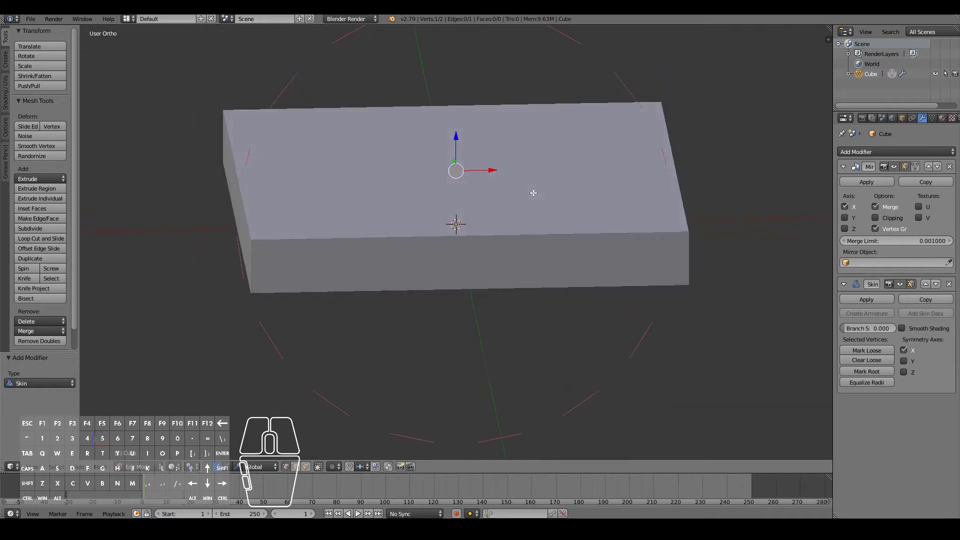
{"action": "key", "text": "KP_1"}
{"action": "left_click", "coordinate": [866, 152]}
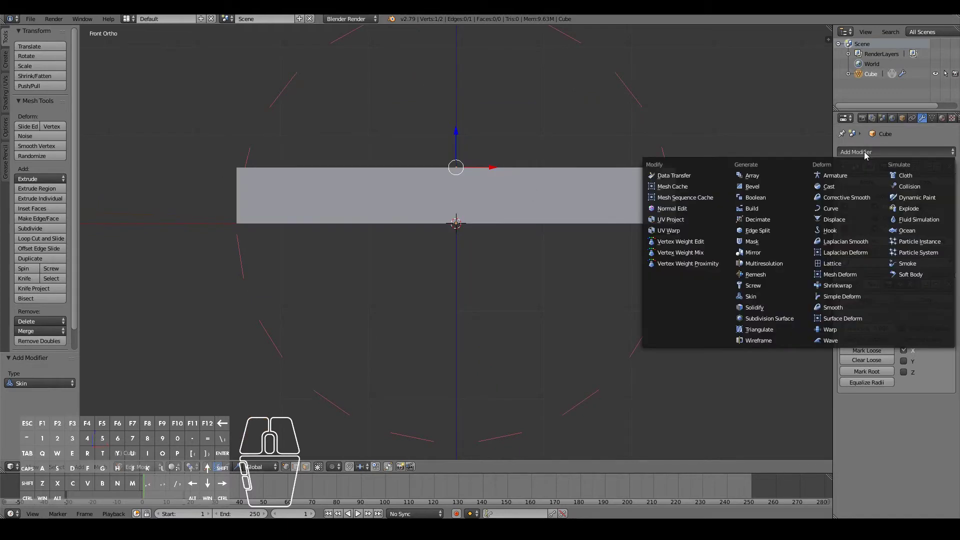
{"action": "left_click", "coordinate": [775, 317]}
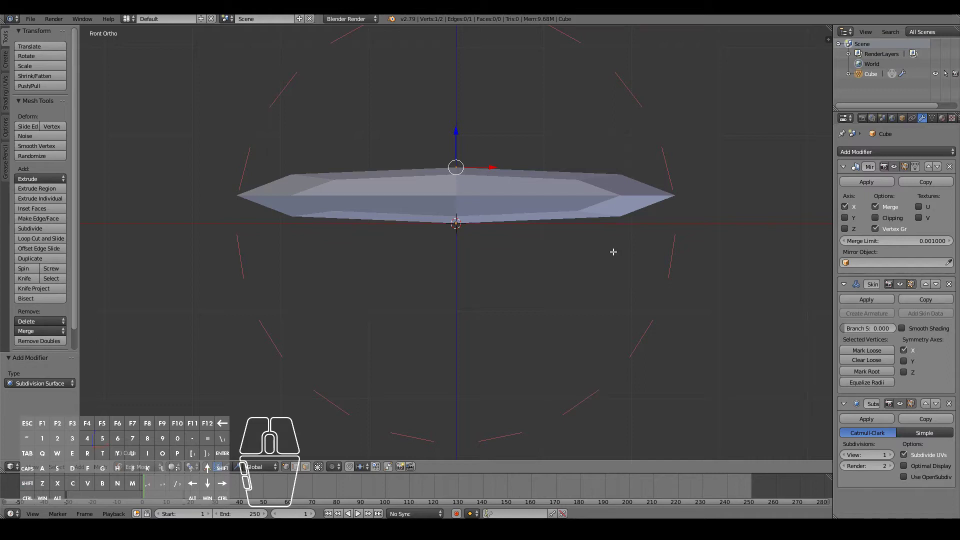
{"action": "middle_click_drag", "start_coordinate": [472, 255], "coordinate": [418, 269]}
{"action": "key", "text": "ctrl+a"}
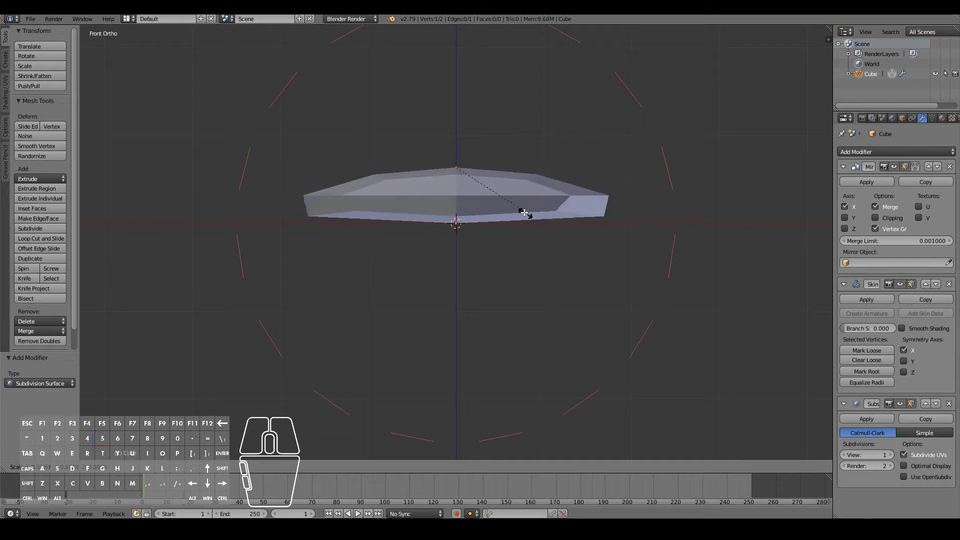
{"action": "right_click", "coordinate": [507, 208]}
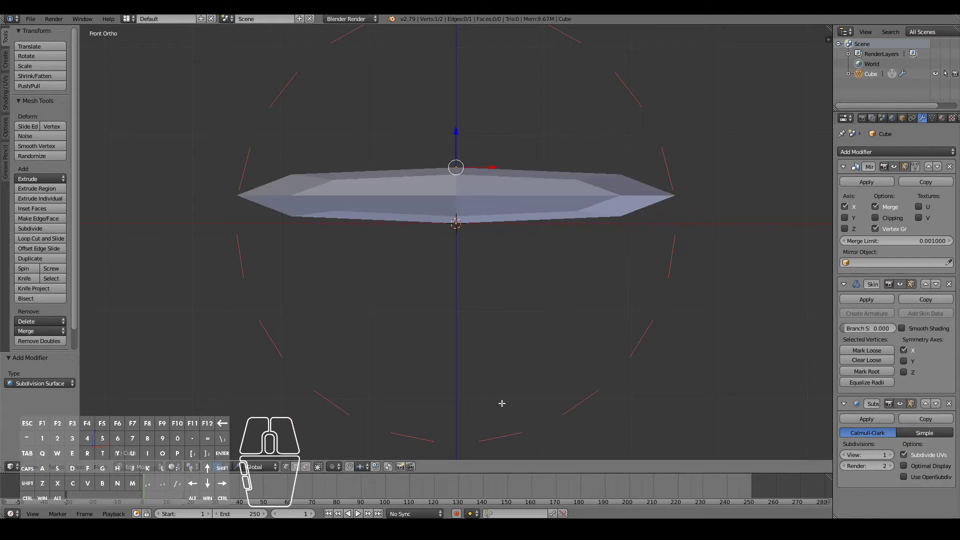
Step: Turn off limiting the selection to visible geometry, and shrink the skin of both vertices by a factor of 0.084
{"action": "left_click", "coordinate": [319, 468]}
{"action": "mouse_move", "coordinate": [465, 216]}
{"action": "middle_mouse_down"}
{"action": "mouse_move", "coordinate": [454, 241]}
{"action": "mouse_move", "coordinate": [456, 223]}
{"action": "middle_mouse_up"}
{"action": "right_click", "coordinate": [456, 221], "text": "shift"}
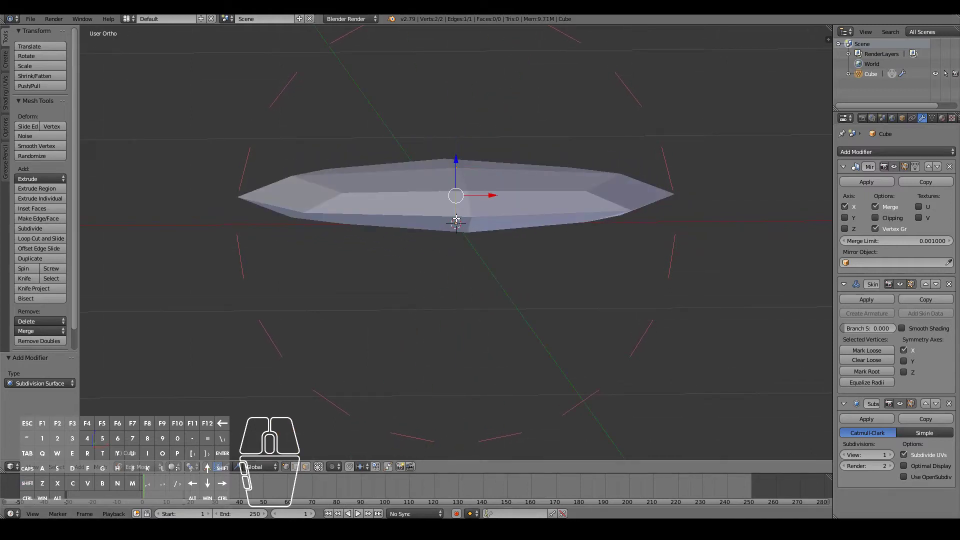
{"action": "key", "text": "KP_1"}
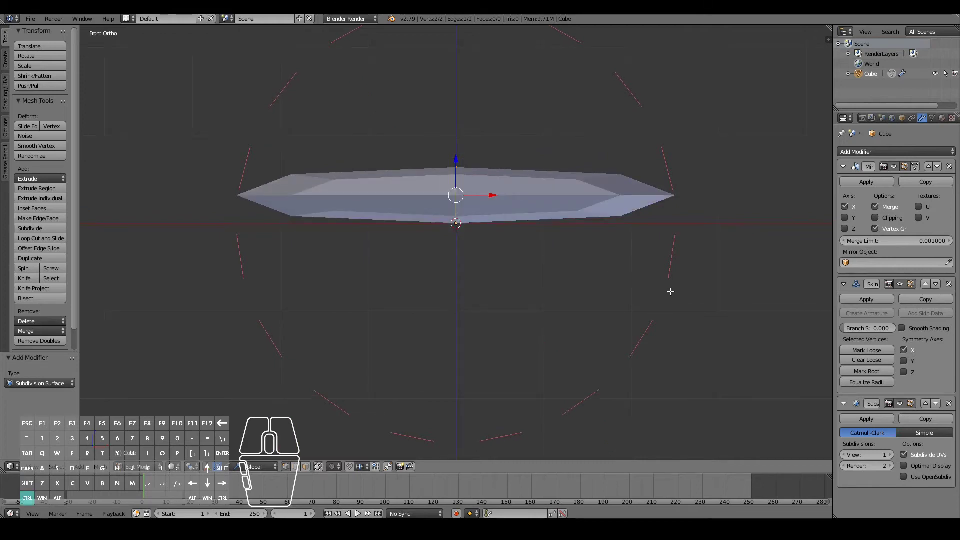
{"action": "key", "text": "ctrl+a"}
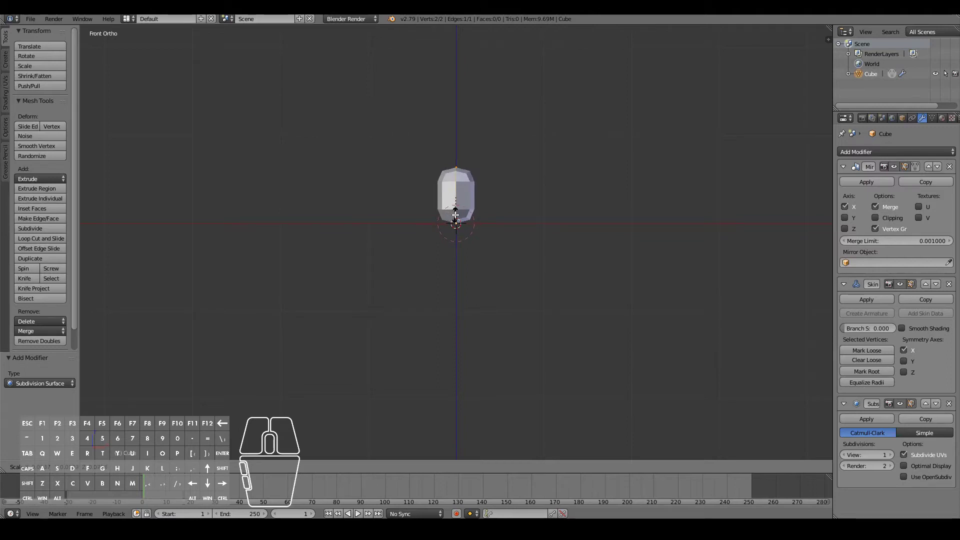
{"action": "left_click", "coordinate": [451, 213]}
Step: Enlarge the skin of both vertices by a factor of 1.161
{"action": "scroll", "coordinate": [488, 217], "scroll_direction": "up", "scroll_amount": 2}
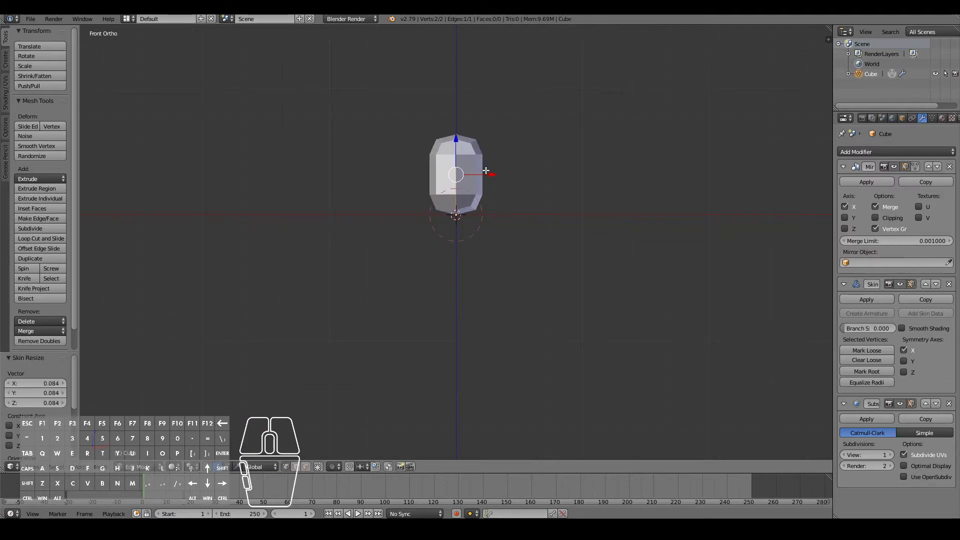
{"action": "key", "text": "ctrl+a"}
{"action": "left_click", "coordinate": [505, 232]}
Step: Extrude the upper vertex a short distance sideways, about 0.018 along X, to start a mirrored branch
{"action": "right_click", "coordinate": [454, 129]}
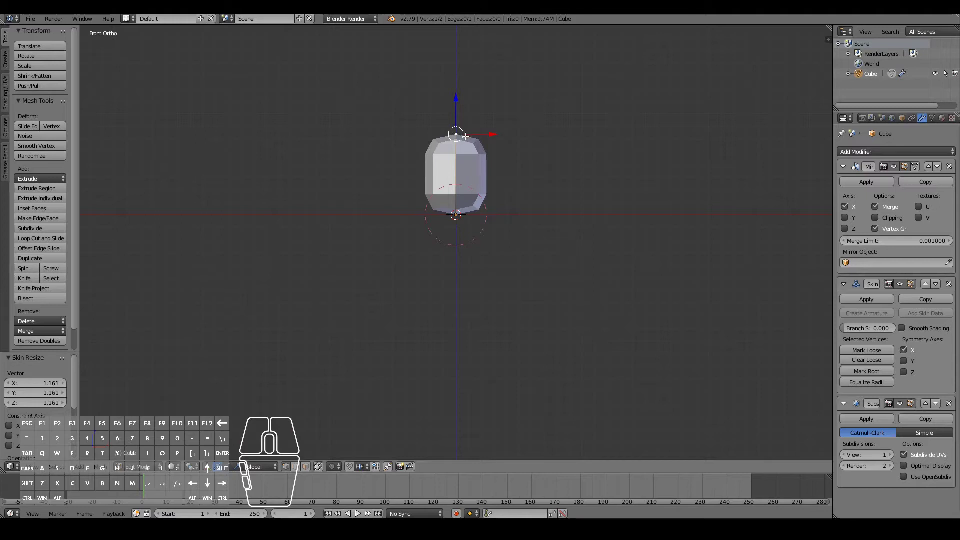
{"action": "key", "text": "e"}
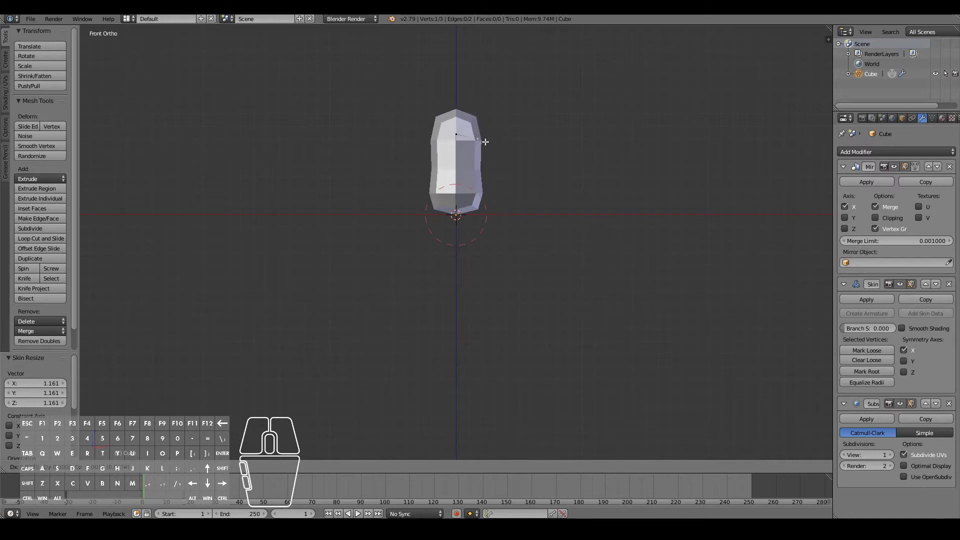
{"action": "left_click", "coordinate": [486, 142]}
Step: Extrude the branch's end vertex outward and down, about 0.033 along X, and fine-tune its position by -0.004 in X and -0.003 in Z
{"action": "key", "text": "e"}
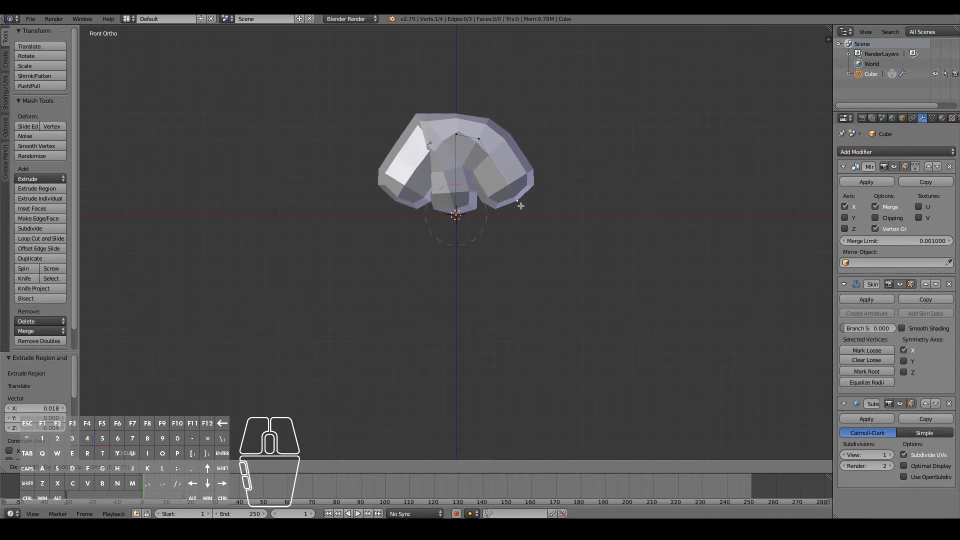
{"action": "left_click", "coordinate": [519, 202]}
{"action": "key", "text": "g"}
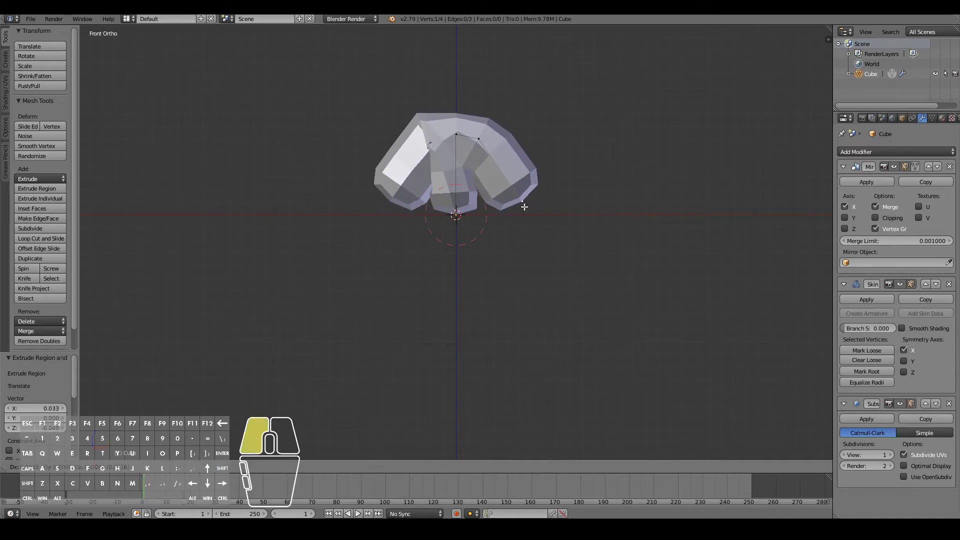
{"action": "left_click", "coordinate": [523, 206]}
{"action": "key", "text": "g"}
{"action": "left_click", "coordinate": [519, 208]}
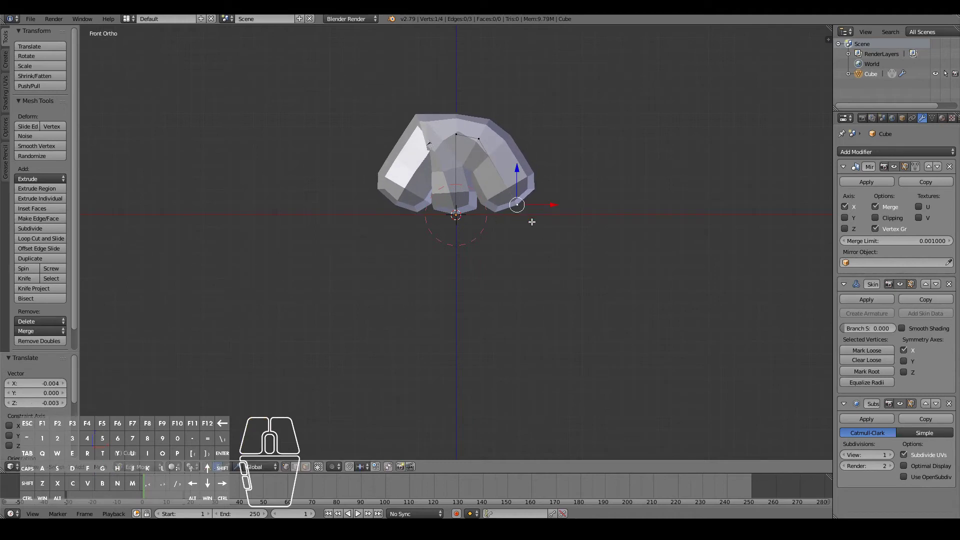
Step: Nudge the arm branch's end vertex by 0.002 in X and -0.002 in Z, and extrude it further outward and down, about 0.021 along X
{"action": "key", "text": "g"}
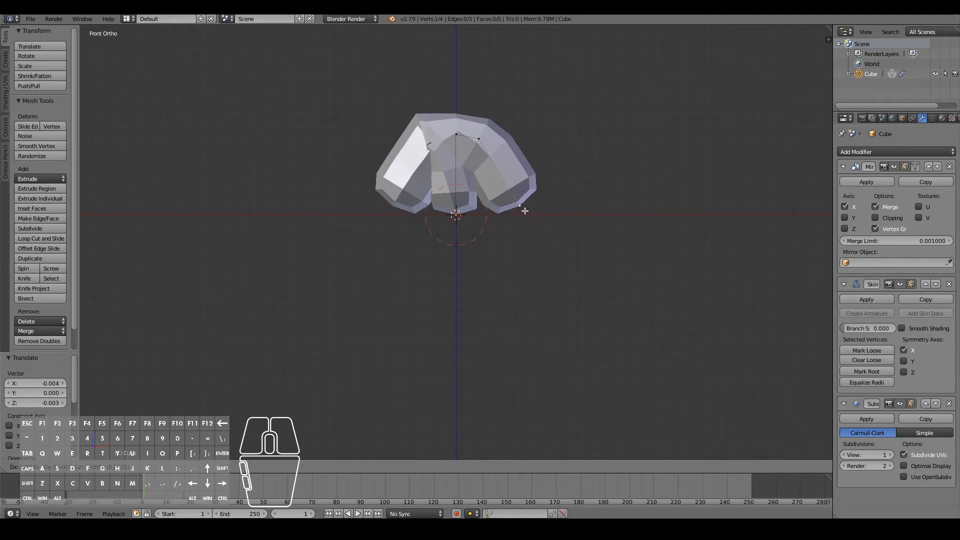
{"action": "left_click", "coordinate": [524, 211]}
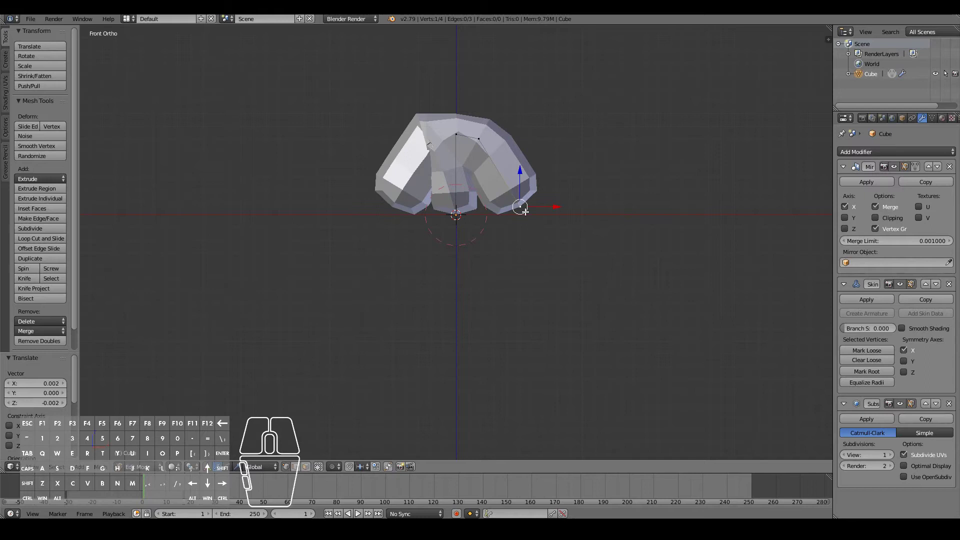
{"action": "left_click", "coordinate": [525, 213]}
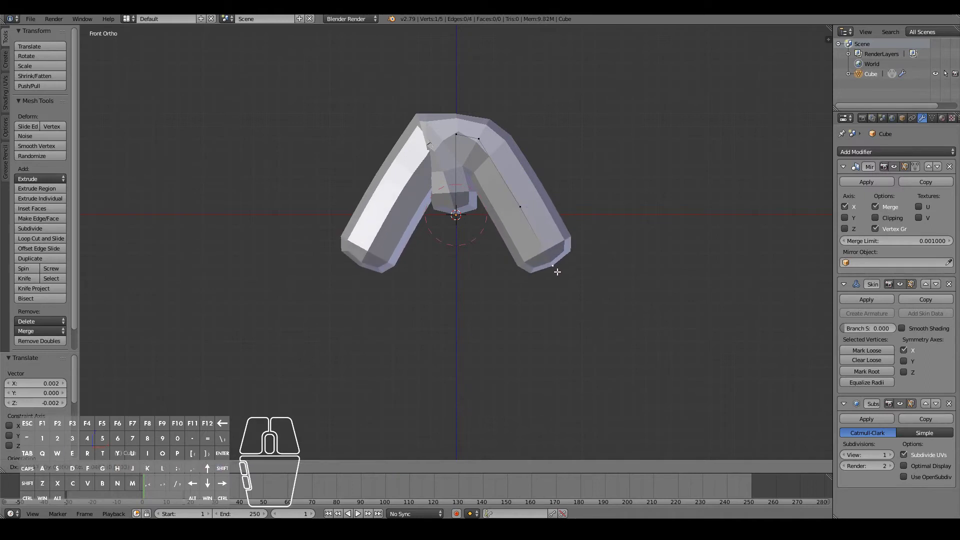
{"action": "right_click", "coordinate": [553, 268]}
{"action": "key", "text": "e"}
{"action": "left_click", "coordinate": [552, 267]}
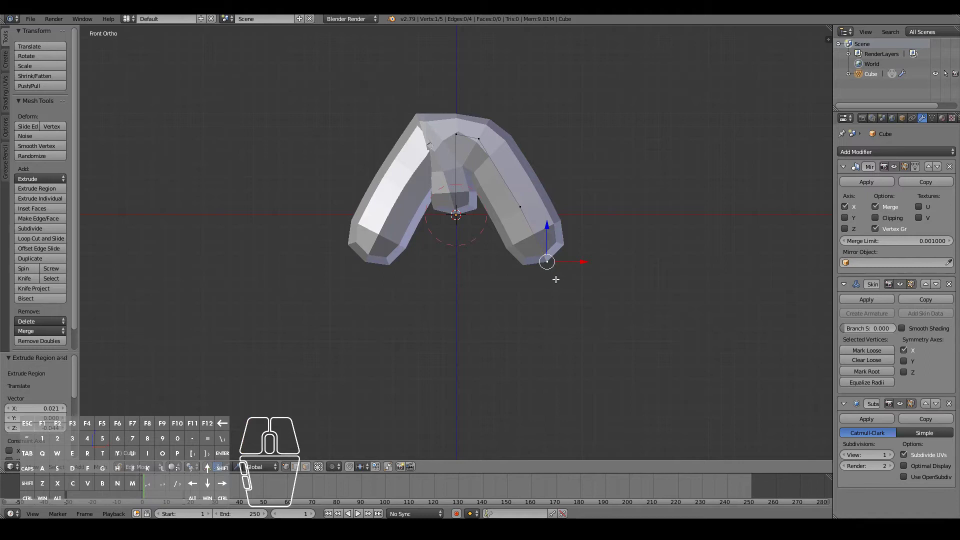
Step: Extrude the top vertex on the centre line a short distance straight up
{"action": "right_click", "coordinate": [455, 132]}
{"action": "key", "text": "e"}
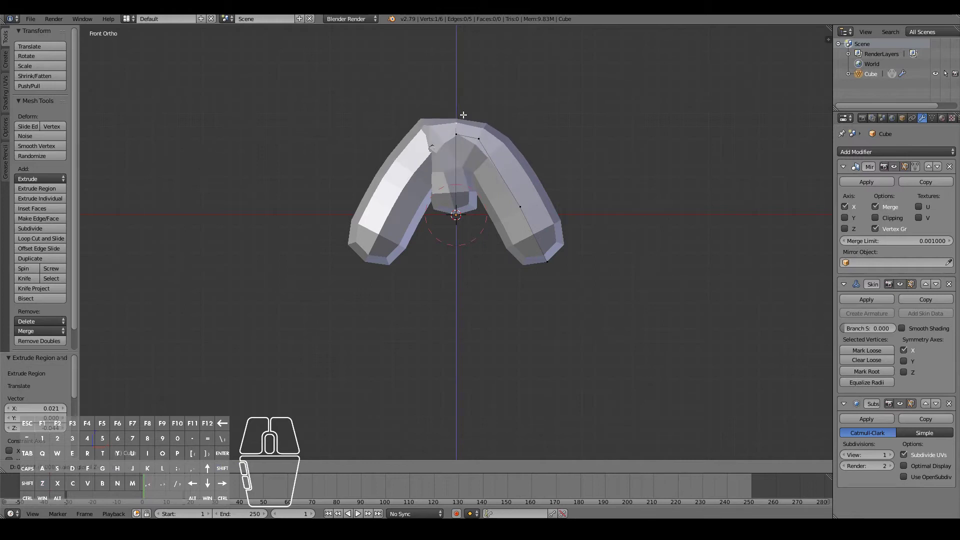
{"action": "left_click", "coordinate": [463, 116]}
{"action": "middle_click_drag", "start_coordinate": [497, 268], "coordinate": [495, 238]}
{"action": "key", "text": "KP_1"}
Step: Extrude the lowest vertex on the centre line sideways, about 0.015 along X, to start a mirrored leg
{"action": "right_click", "coordinate": [461, 205]}
{"action": "scroll", "coordinate": [465, 206], "scroll_direction": "up", "scroll_amount": 3}
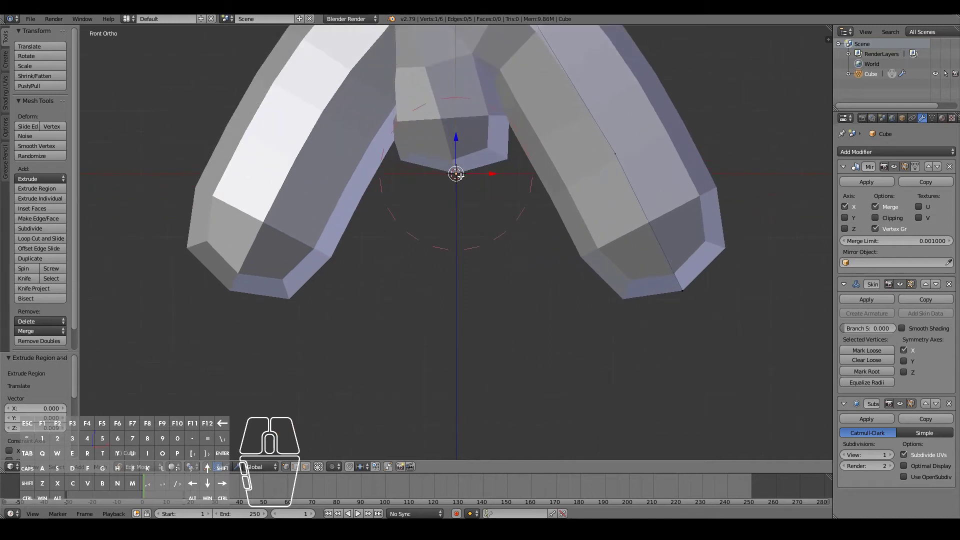
{"action": "key", "text": "e"}
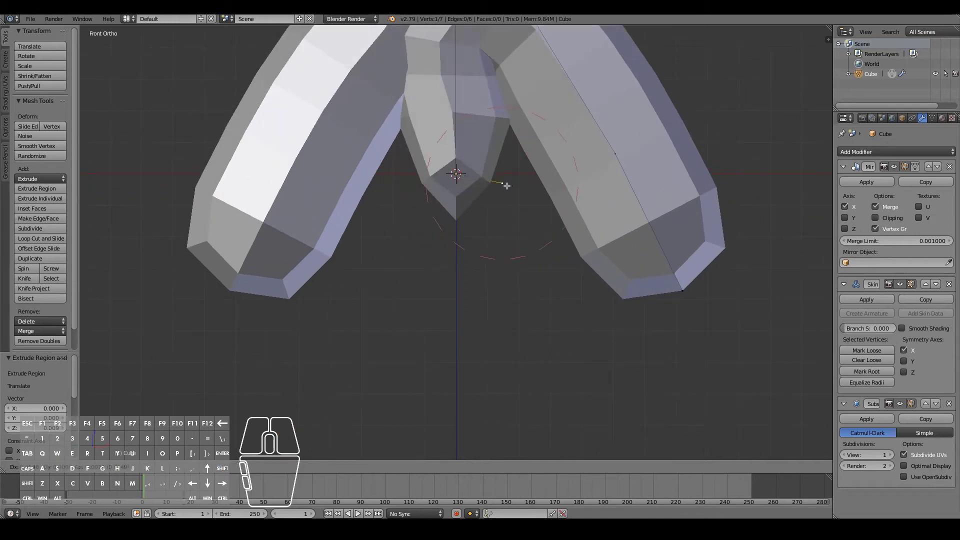
{"action": "left_click", "coordinate": [507, 185]}
Step: Extrude the leg downward in two segments, shifting the first about 0.010 outward along X
{"action": "scroll", "coordinate": [506, 186], "scroll_direction": "down", "scroll_amount": 2}
{"action": "scroll", "coordinate": [483, 219], "scroll_direction": "down", "scroll_amount": 2}
{"action": "key", "text": "e"}
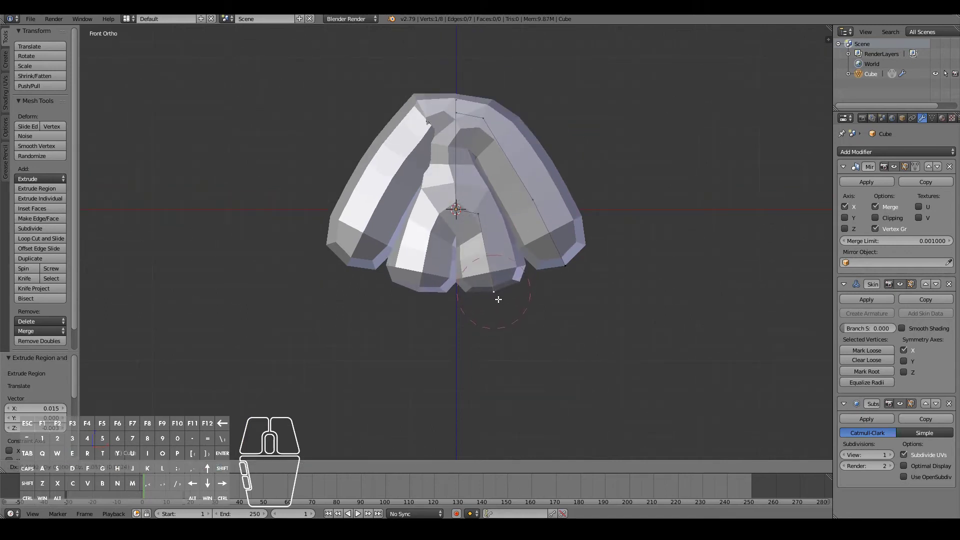
{"action": "left_click", "coordinate": [499, 300]}
{"action": "key", "text": "e"}
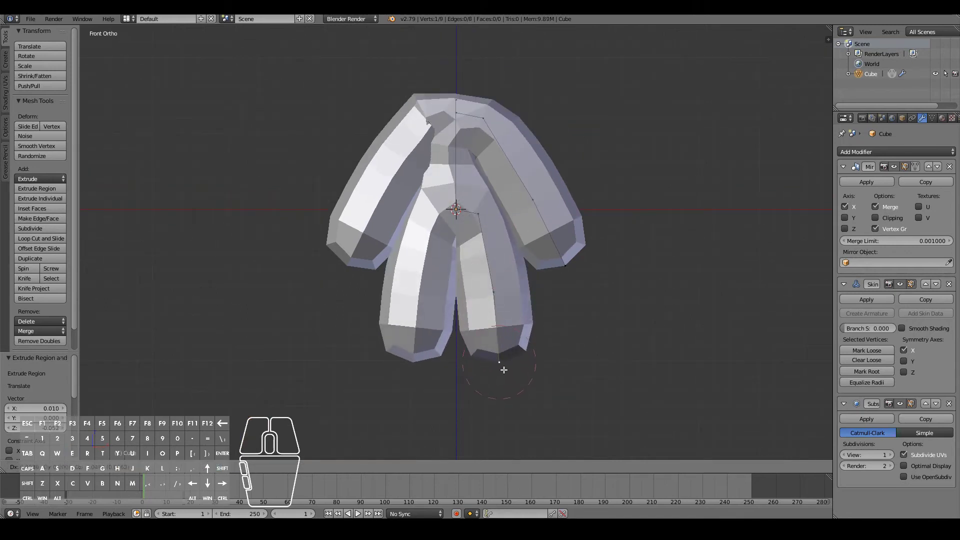
{"action": "left_click", "coordinate": [503, 369]}
{"action": "middle_click_drag", "start_coordinate": [582, 291], "coordinate": [607, 317]}
{"action": "key", "text": "KP_1"}
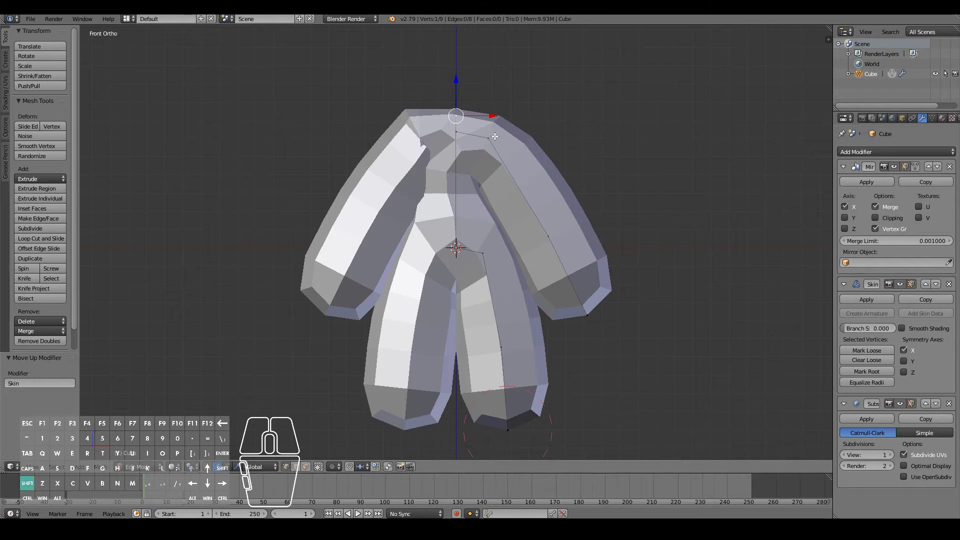
Step: Shrink the skin of the upper-torso vertex between the arms by a factor of 0.332
{"action": "middle_click_drag", "start_coordinate": [510, 135], "coordinate": [471, 217]}
{"action": "scroll", "coordinate": [471, 217], "scroll_direction": "up", "scroll_amount": 2, "text": "shift"}
{"action": "scroll", "coordinate": [507, 184], "scroll_direction": "up", "scroll_amount": 2}
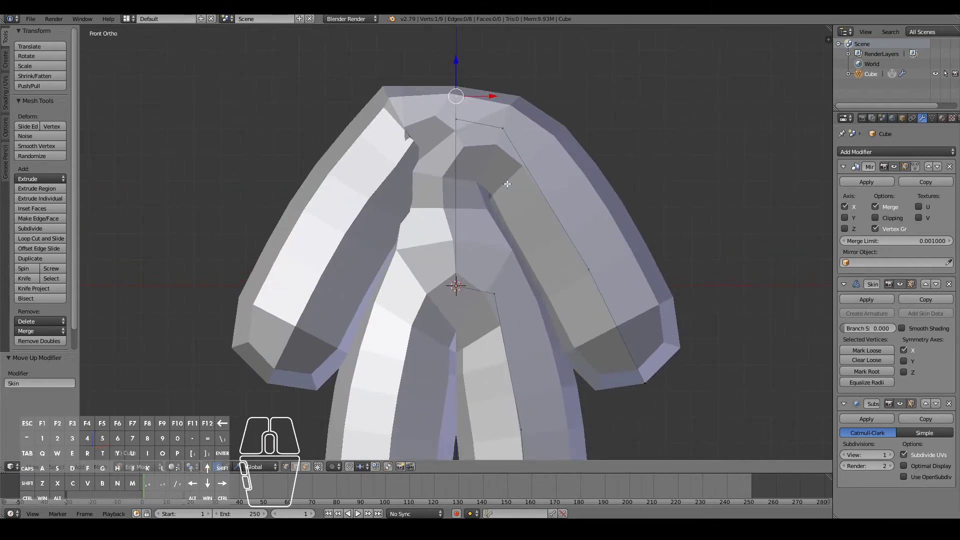
{"action": "right_click", "coordinate": [453, 122]}
{"action": "key", "text": "ctrl+a"}
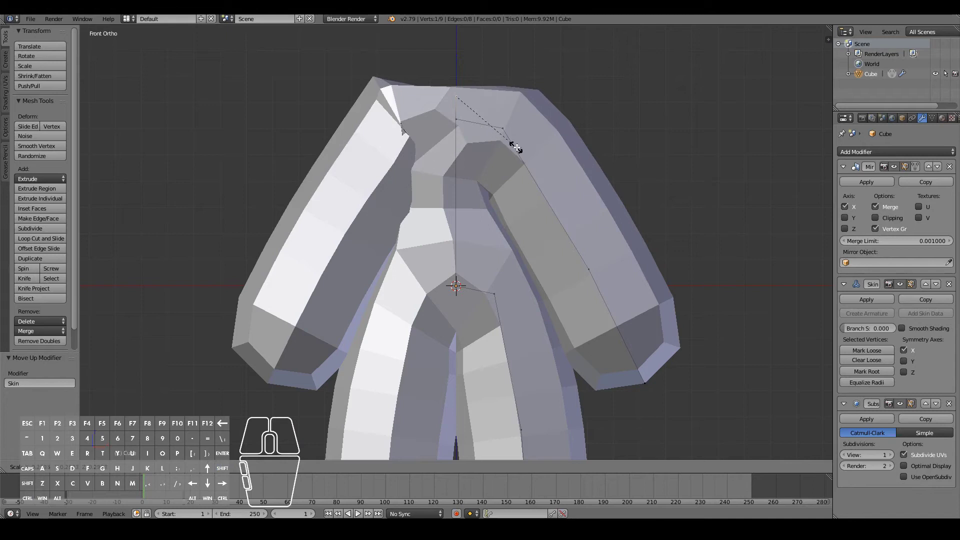
{"action": "left_click", "coordinate": [522, 150]}
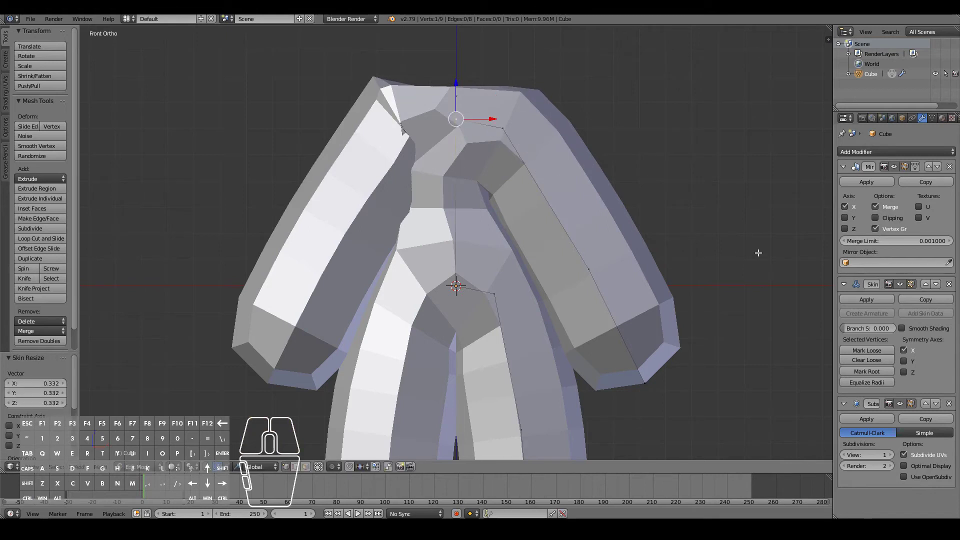
{"action": "key", "text": "ctrl+a"}
{"action": "right_click", "coordinate": [637, 233]}
{"action": "scroll", "coordinate": [475, 300], "scroll_direction": "down", "scroll_amount": 2}
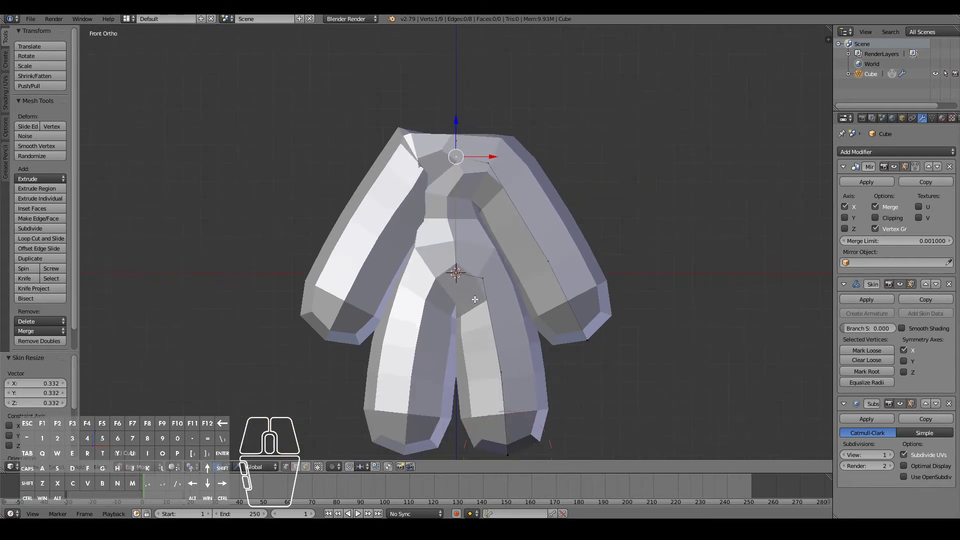
{"action": "scroll", "coordinate": [474, 299], "scroll_direction": "down", "scroll_amount": 2}
{"action": "scroll", "coordinate": [472, 339], "scroll_direction": "down", "scroll_amount": 1, "text": "shift"}
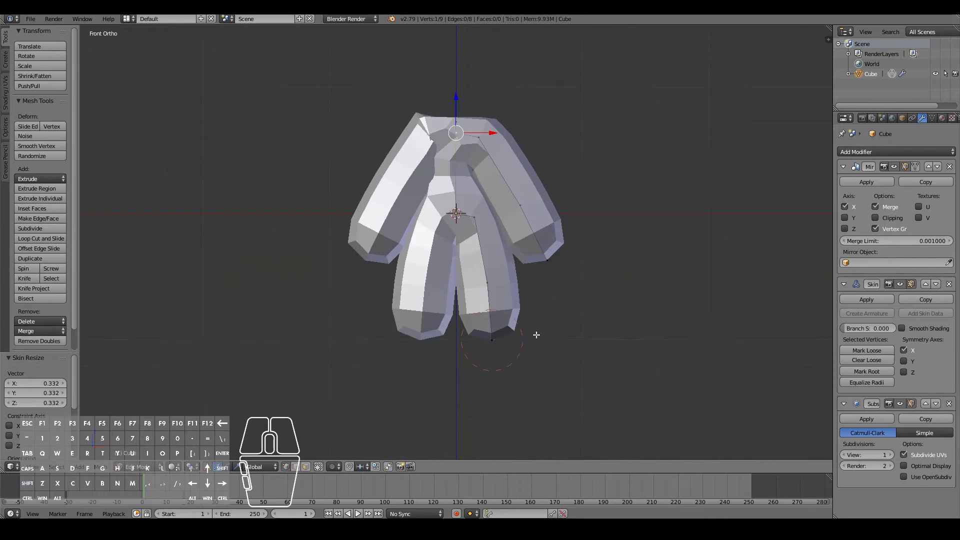
{"action": "scroll", "coordinate": [536, 334], "scroll_direction": "up", "scroll_amount": 3}
{"action": "scroll", "coordinate": [534, 373], "scroll_direction": "down", "scroll_amount": 1, "text": "shift"}
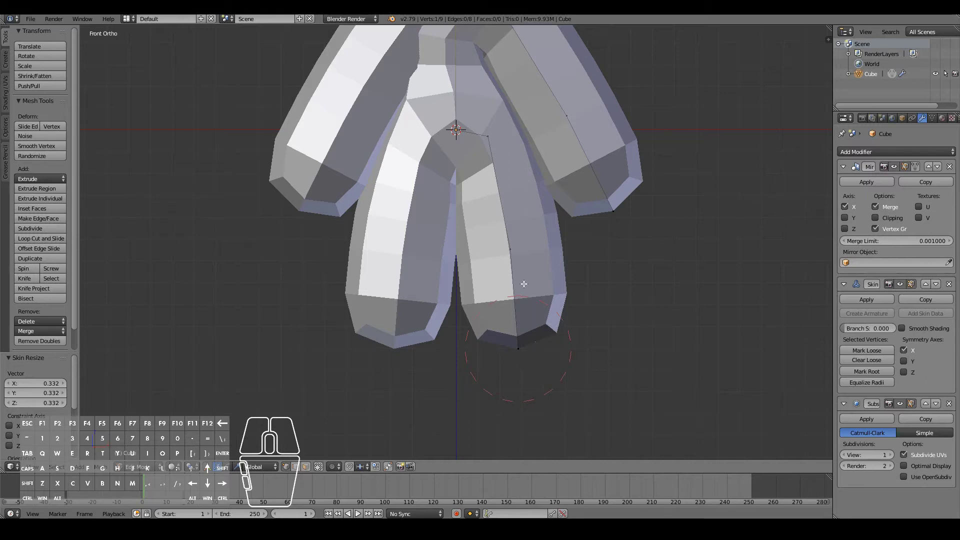
{"action": "middle_click_drag", "start_coordinate": [510, 254], "coordinate": [562, 276]}
{"action": "key", "text": "Tab"}
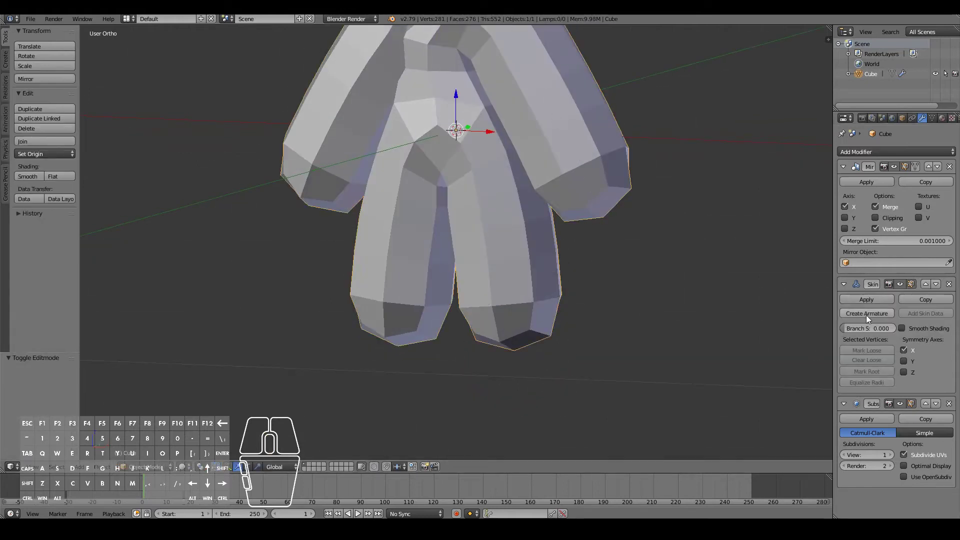
{"action": "key", "text": "Tab"}
{"action": "right_click", "coordinate": [515, 347]}
{"action": "middle_click_drag", "start_coordinate": [515, 345], "coordinate": [548, 356]}
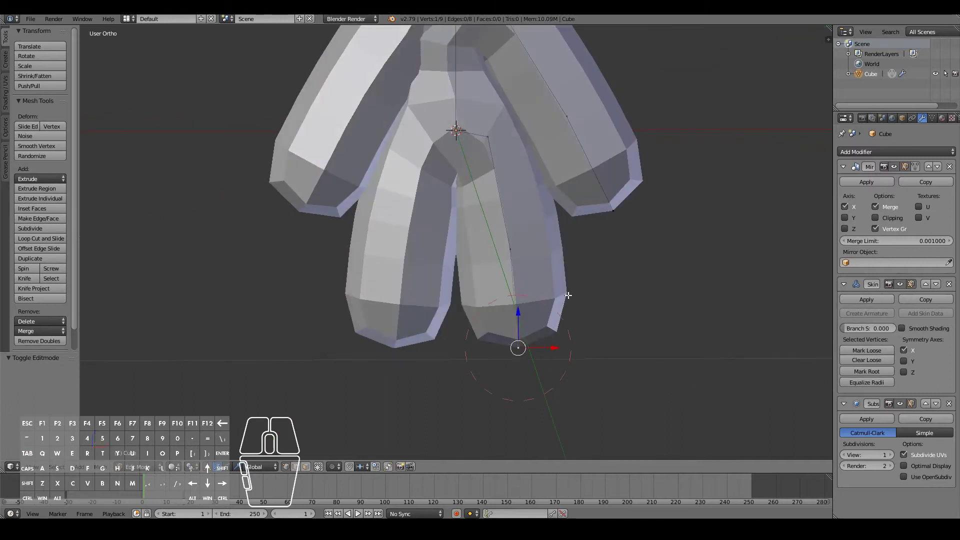
Step: Mark the hip vertex on the centre line at the origin as the skin root
{"action": "right_click", "coordinate": [456, 130]}
{"action": "left_click", "coordinate": [871, 373]}
{"action": "mouse_move", "coordinate": [510, 187]}
{"action": "middle_mouse_down"}
{"action": "mouse_move", "coordinate": [553, 203]}
{"action": "mouse_move", "coordinate": [660, 207]}
{"action": "mouse_move", "coordinate": [522, 200]}
{"action": "middle_mouse_up"}
{"action": "key", "text": "KP_1"}
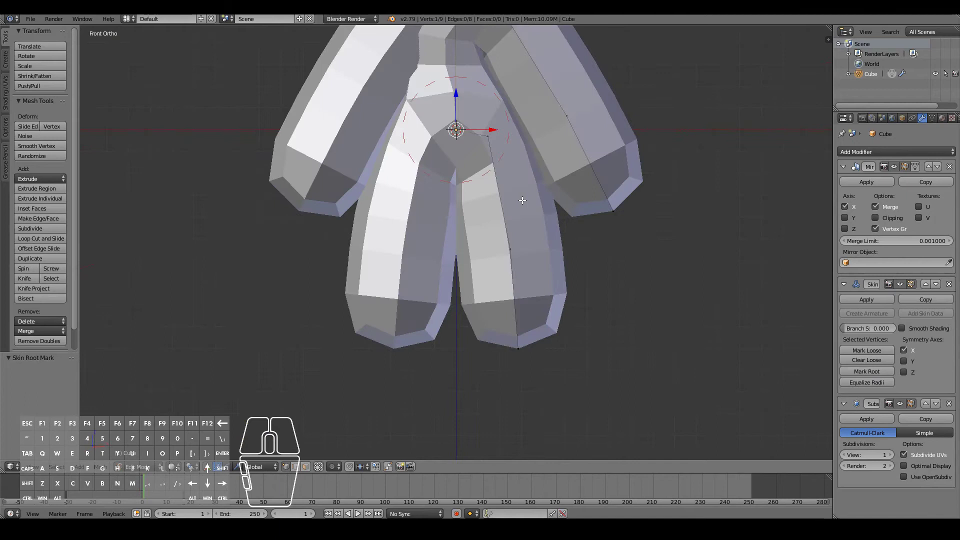
Step: Select the three leg vertices and shrink their skin by a factor of 0.370
{"action": "right_click", "coordinate": [502, 163]}
{"action": "right_click", "coordinate": [515, 239], "text": "shift"}
{"action": "right_click", "coordinate": [529, 345], "text": "shift"}
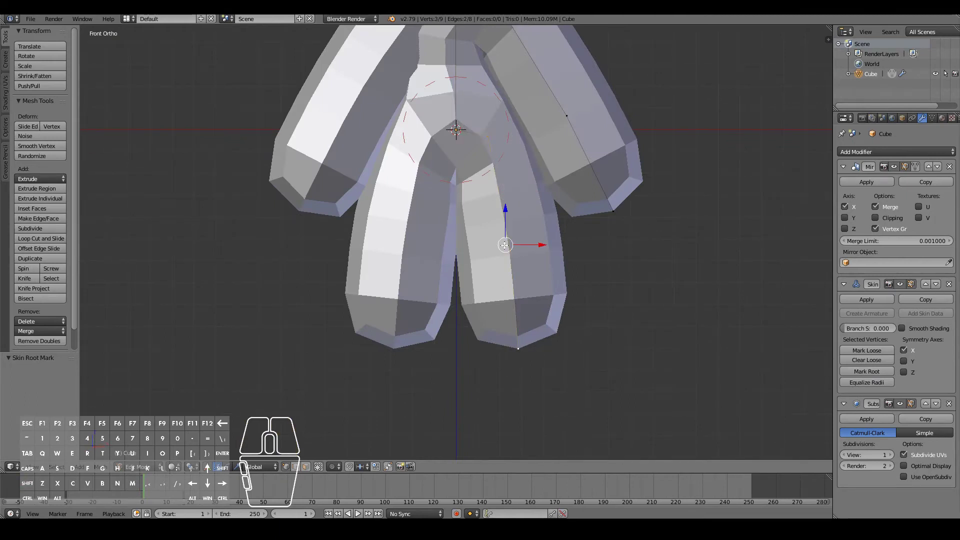
{"action": "scroll", "coordinate": [635, 322], "scroll_direction": "down", "scroll_amount": 3}
{"action": "scroll", "coordinate": [634, 318], "scroll_direction": "up", "scroll_amount": 2, "text": "shift"}
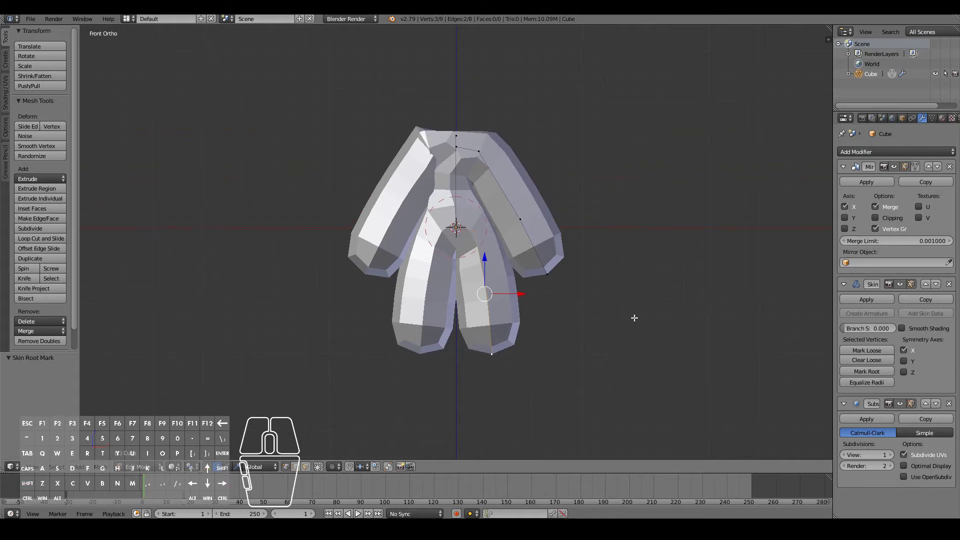
{"action": "scroll", "coordinate": [634, 318], "scroll_direction": "up", "scroll_amount": 2}
{"action": "key", "text": "ctrl+a"}
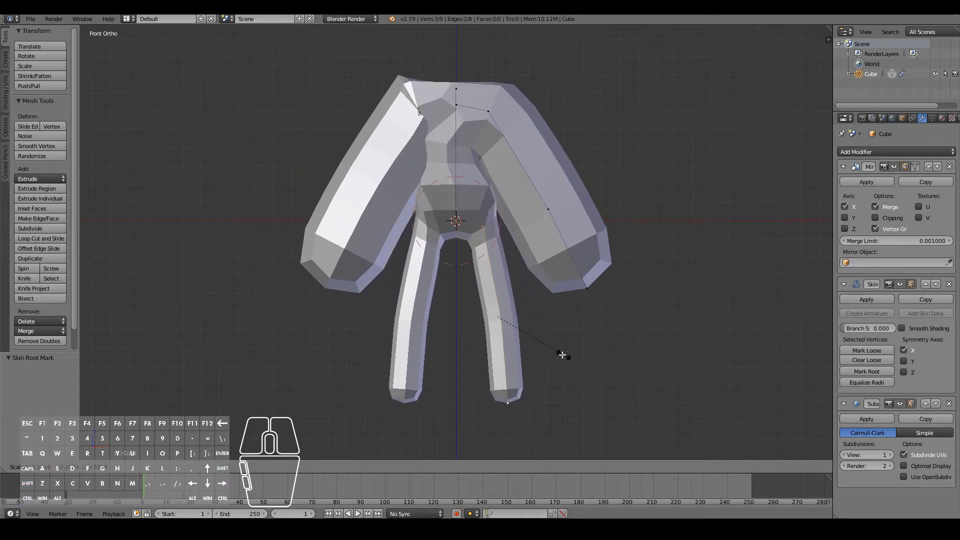
{"action": "left_click", "coordinate": [557, 358]}
Step: Select the three arm vertices from shoulder to hand and shrink their skin by a factor of 0.333
{"action": "left_click", "coordinate": [493, 111]}
{"action": "left_click", "coordinate": [549, 209], "text": "shift"}
{"action": "left_click", "coordinate": [600, 276], "text": "shift"}
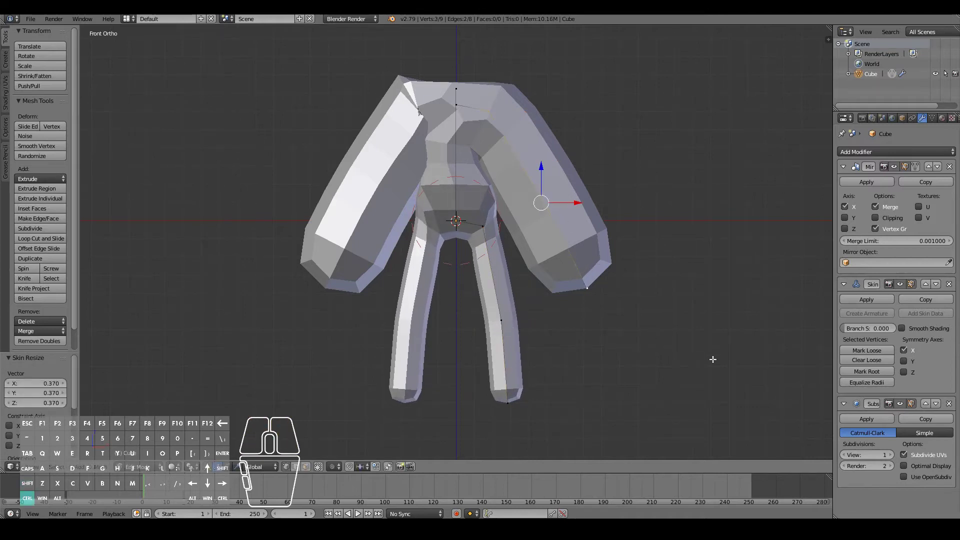
{"action": "key", "text": "ctrl+a"}
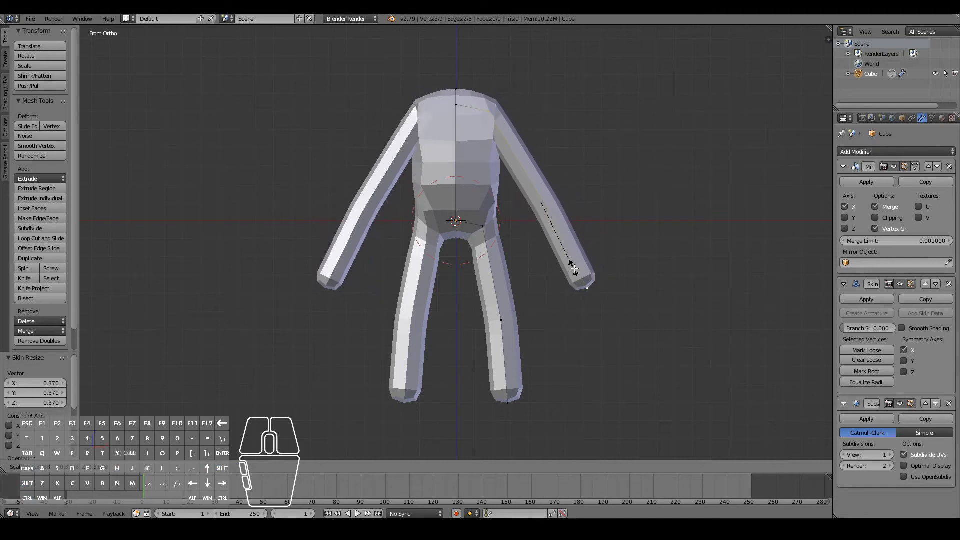
{"action": "left_click", "coordinate": [580, 270]}
Step: Move the elbow vertex by -0.009 in X and 0.013 in Z, and the hand vertex by -0.017 in X and 0.017 in Z
{"action": "scroll", "coordinate": [571, 242], "scroll_direction": "up", "scroll_amount": 2}
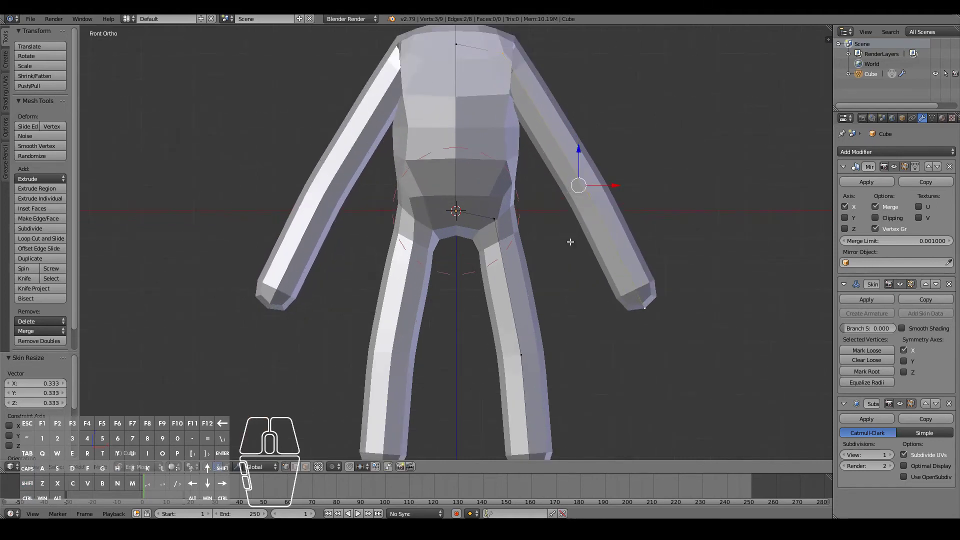
{"action": "right_click", "coordinate": [580, 185]}
{"action": "key", "text": "g"}
{"action": "left_click", "coordinate": [553, 149]}
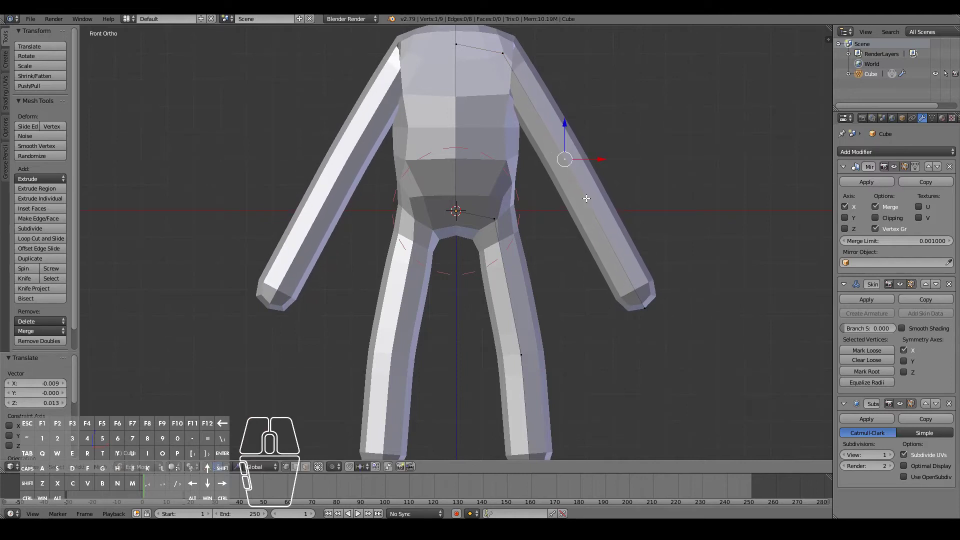
{"action": "right_click_drag", "start_coordinate": [646, 305], "coordinate": [598, 260]}
{"action": "left_click", "coordinate": [599, 262]}
Step: Fine-tune the elbow vertex's position by -0.001 in X and 0.003 in Z
{"action": "right_click", "coordinate": [565, 167]}
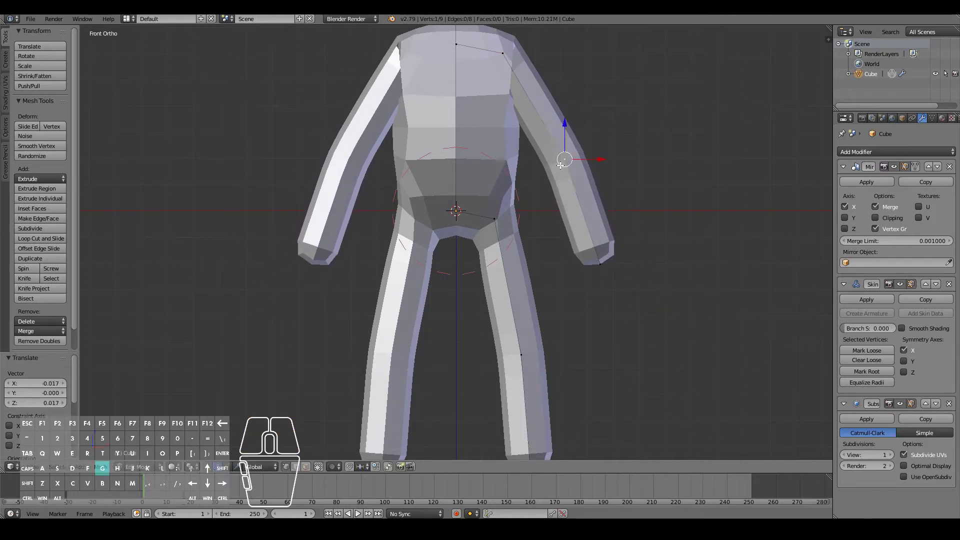
{"action": "key", "text": "g"}
{"action": "left_click", "coordinate": [557, 158]}
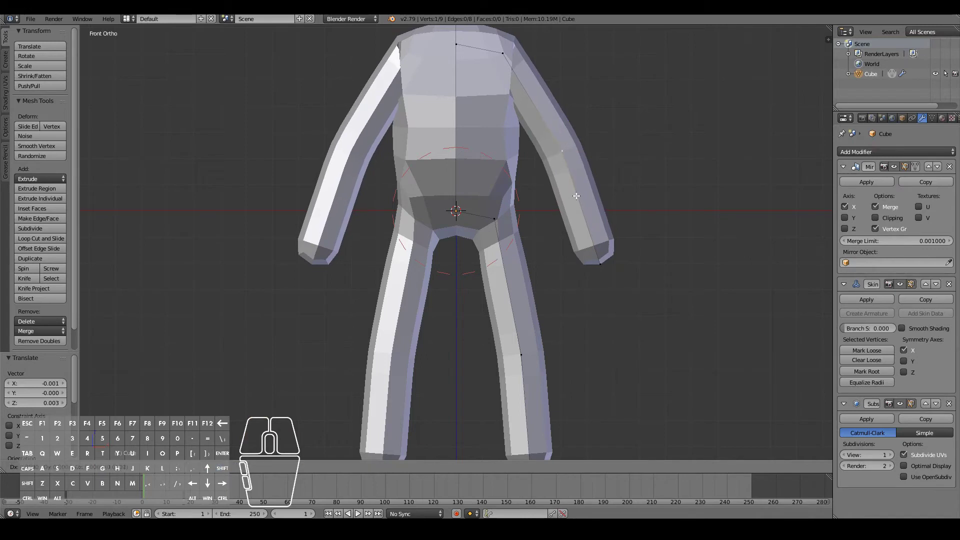
{"action": "right_click", "coordinate": [596, 266]}
{"action": "scroll", "coordinate": [595, 267], "scroll_direction": "down", "scroll_amount": 4}
{"action": "middle_click_drag", "start_coordinate": [594, 266], "coordinate": [574, 273]}
{"action": "key", "text": "KP_1"}
Step: Shrink the skin of the shoulder vertex by a factor of 0.869 and of the elbow vertex by 0.734
{"action": "right_click", "coordinate": [489, 159]}
{"action": "key", "text": "ctrl+a"}
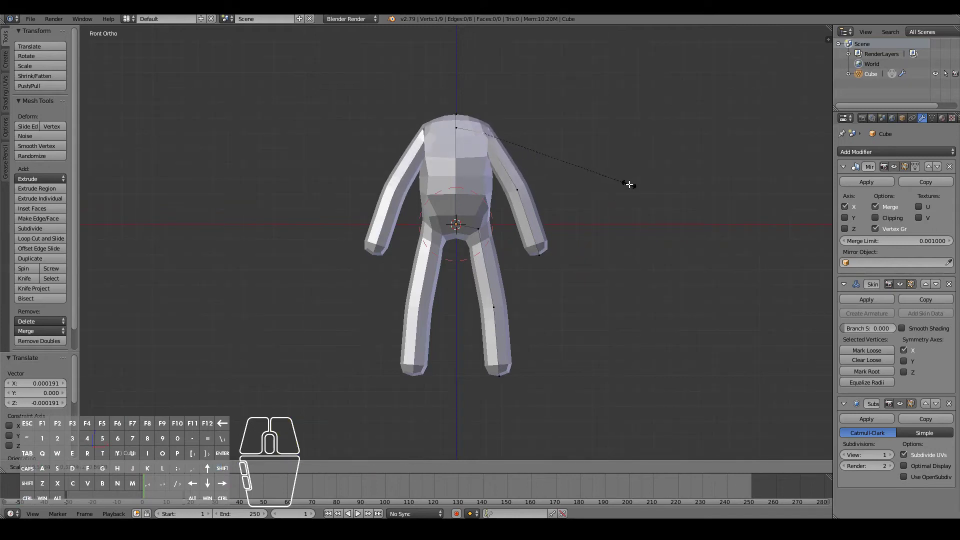
{"action": "left_click", "coordinate": [625, 185]}
{"action": "right_click", "coordinate": [549, 195]}
{"action": "key", "text": "shift"}
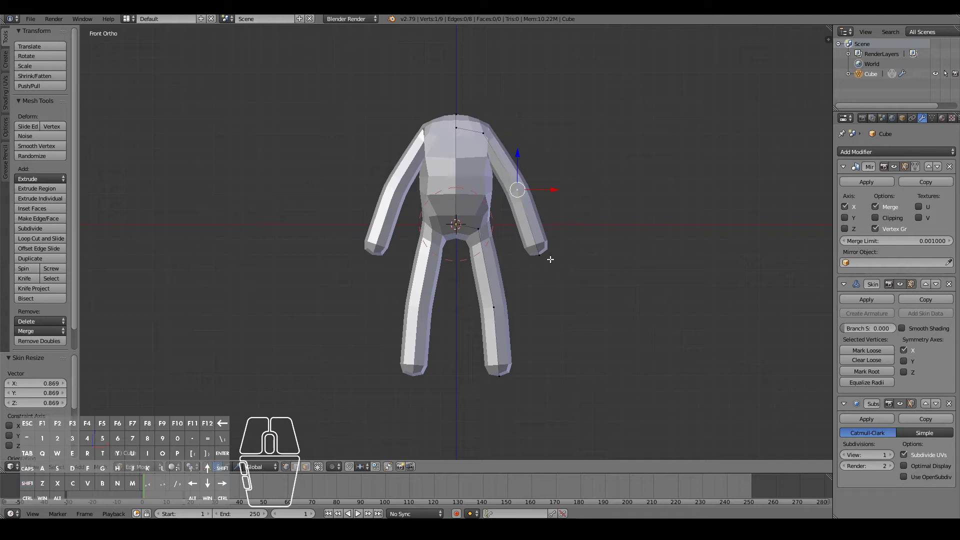
{"action": "key", "text": "ctrl+a"}
{"action": "left_click", "coordinate": [645, 221]}
Step: Shrink the skin of the hand vertex by a factor of 0.402
{"action": "right_click", "coordinate": [539, 254]}
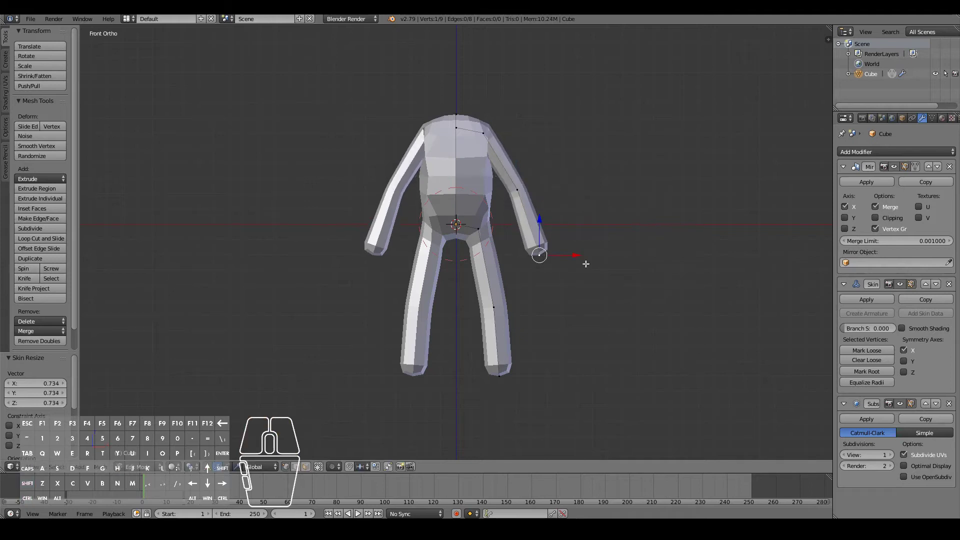
{"action": "key", "text": "ctrl+a"}
{"action": "left_click", "coordinate": [538, 253]}
Step: Shrink the skin of the knee vertex by a factor of 0.678 and of the foot vertex by 0.634
{"action": "right_click", "coordinate": [493, 316]}
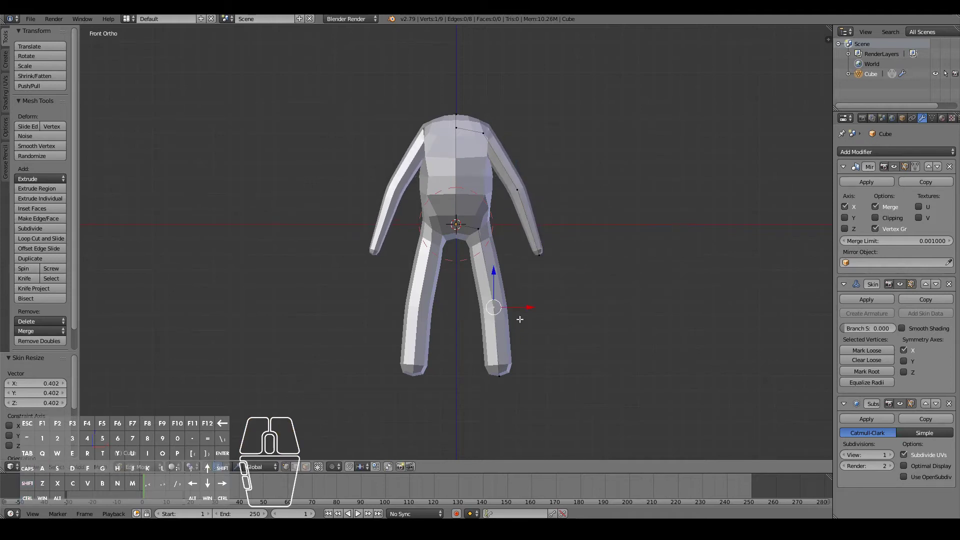
{"action": "key", "text": "ctrl+a"}
{"action": "left_click", "coordinate": [600, 323]}
{"action": "right_click", "coordinate": [495, 373]}
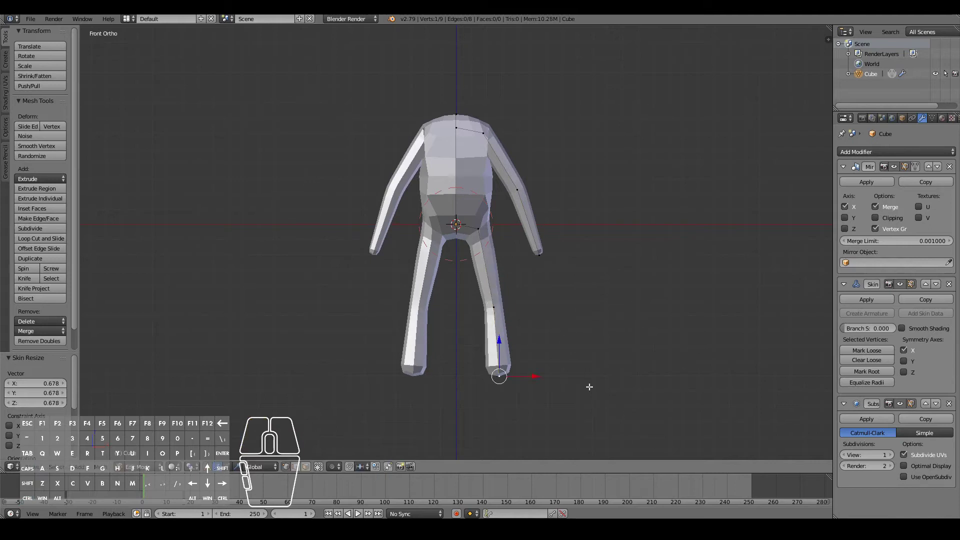
{"action": "key", "text": "ctrl+a"}
{"action": "left_click", "coordinate": [560, 382]}
Step: Shift the elbow vertex slightly along the Y axis to give the arm a bend in depth
{"action": "middle_click_drag", "start_coordinate": [662, 353], "coordinate": [435, 183]}
{"action": "right_click", "coordinate": [491, 204]}
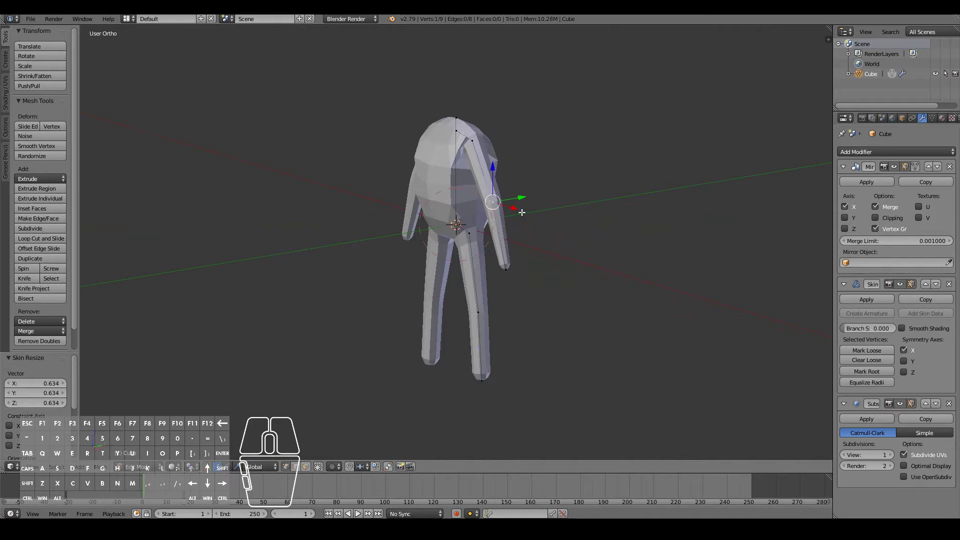
{"action": "middle_click_drag", "start_coordinate": [522, 212], "coordinate": [501, 212]}
{"action": "left_click_drag", "start_coordinate": [504, 202], "coordinate": [517, 200]}
{"action": "middle_click_drag", "start_coordinate": [554, 211], "coordinate": [535, 210]}
{"action": "left_click", "coordinate": [507, 204]}
Step: Raise the knee vertex by 0.002 along Z
{"action": "right_click", "coordinate": [472, 315]}
{"action": "key", "text": "3"}
{"action": "left_click_drag", "start_coordinate": [478, 310], "coordinate": [480, 306]}
{"action": "middle_click_drag", "start_coordinate": [481, 306], "coordinate": [556, 322]}
{"action": "key", "text": "KP_1"}
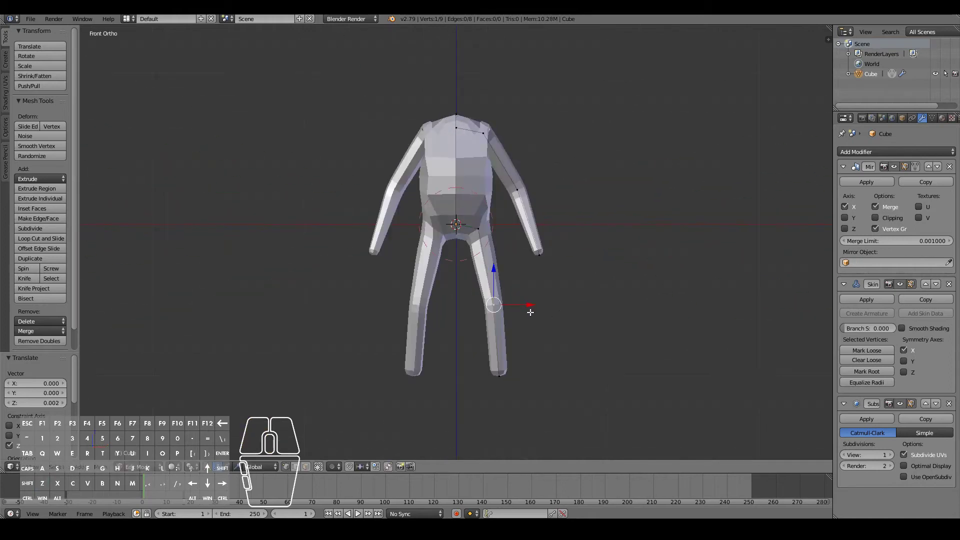
Step: Shrink the skin of the pelvis root vertex by a factor of 0.733
{"action": "scroll", "coordinate": [531, 313], "scroll_direction": "up", "scroll_amount": 2}
{"action": "scroll", "coordinate": [489, 242], "scroll_direction": "up", "scroll_amount": 5, "text": "shift"}
{"action": "right_click", "coordinate": [462, 278]}
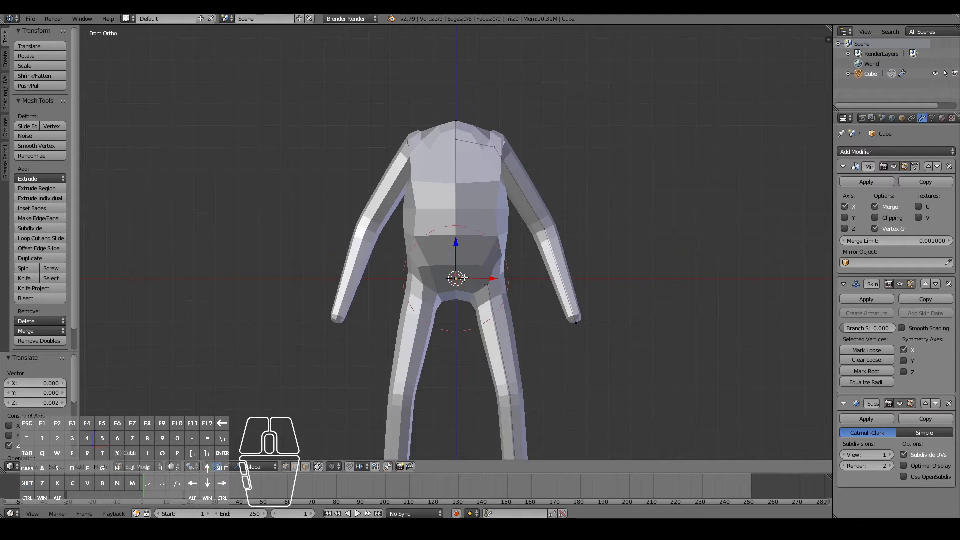
{"action": "key", "text": "ctrl+a"}
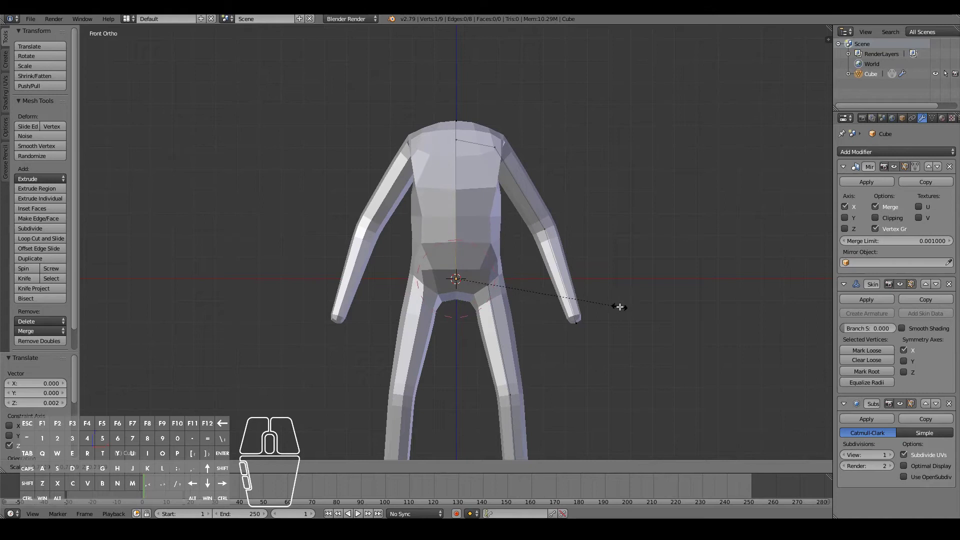
{"action": "left_click", "coordinate": [617, 306]}
{"action": "mouse_move", "coordinate": [618, 306]}
{"action": "middle_mouse_down"}
{"action": "mouse_move", "coordinate": [482, 318]}
{"action": "mouse_move", "coordinate": [599, 310]}
{"action": "middle_mouse_up"}
Step: Subdivide the spine edge between the pelvis and chest vertices with one cut
{"action": "right_click", "coordinate": [455, 153], "text": "shift"}
{"action": "middle_click_drag", "start_coordinate": [477, 222], "coordinate": [474, 231]}
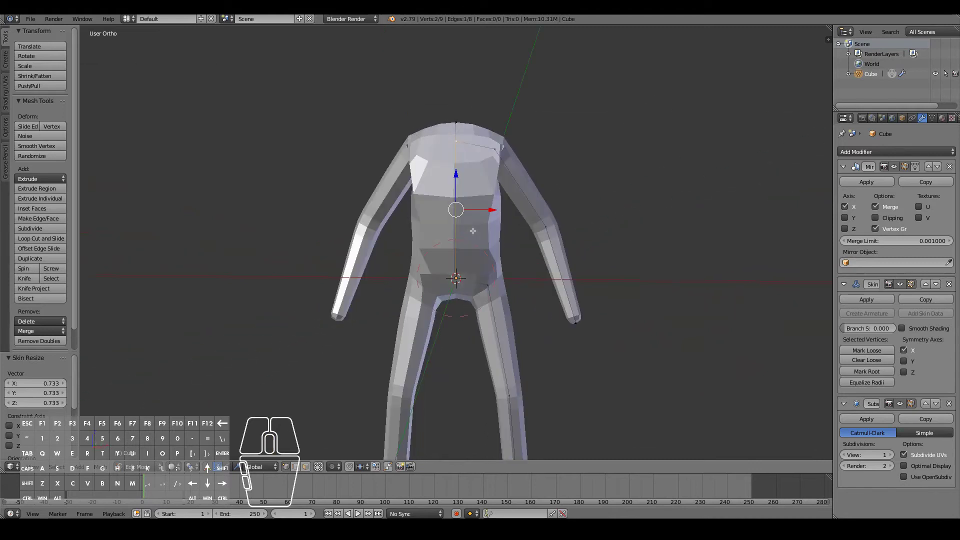
{"action": "middle_click_drag", "start_coordinate": [458, 120], "coordinate": [470, 248]}
{"action": "key", "text": "w"}
{"action": "left_click", "coordinate": [470, 248]}
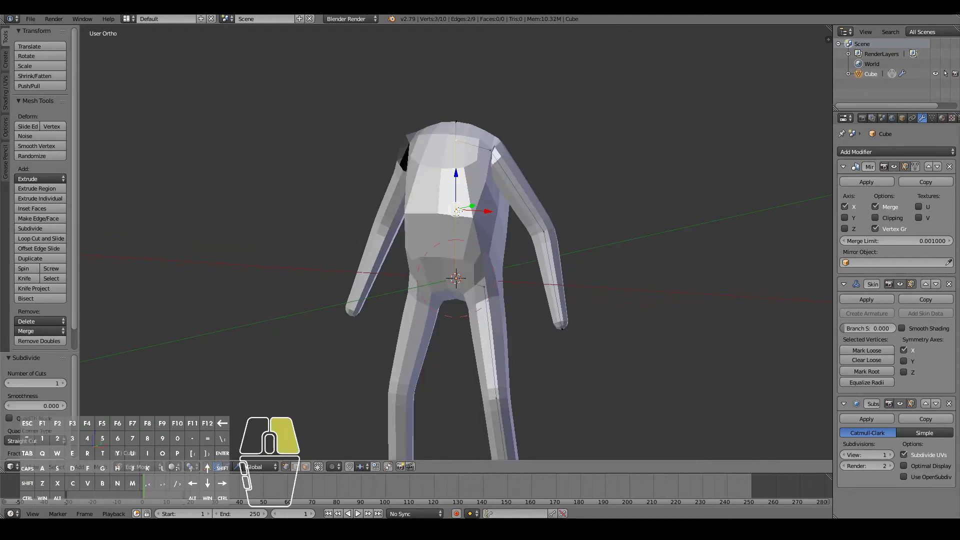
Step: Move the new mid-spine vertex by -0.004 along Y and -0.004 along Z
{"action": "key", "text": "KP_3"}
{"action": "key", "text": "g"}
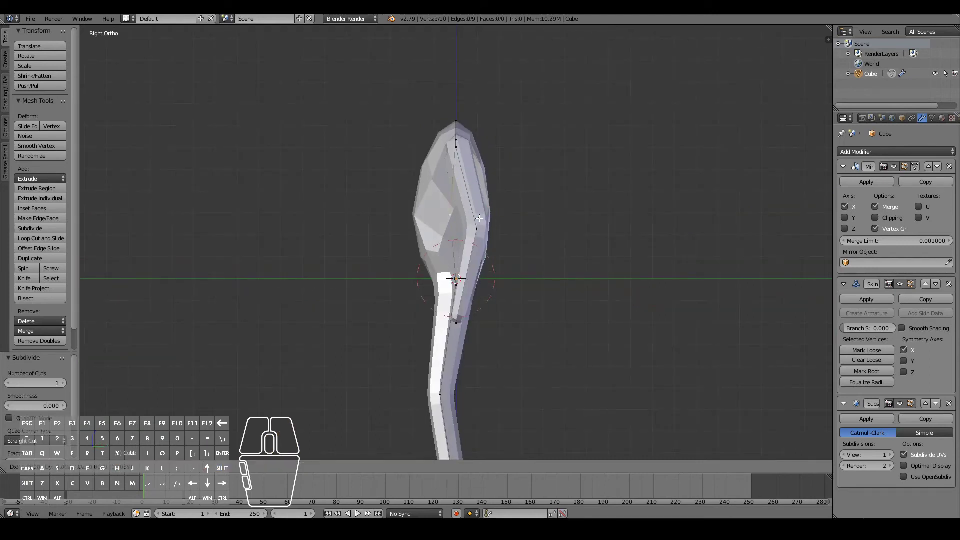
{"action": "left_click", "coordinate": [499, 243]}
{"action": "middle_click_drag", "start_coordinate": [465, 245], "coordinate": [412, 232]}
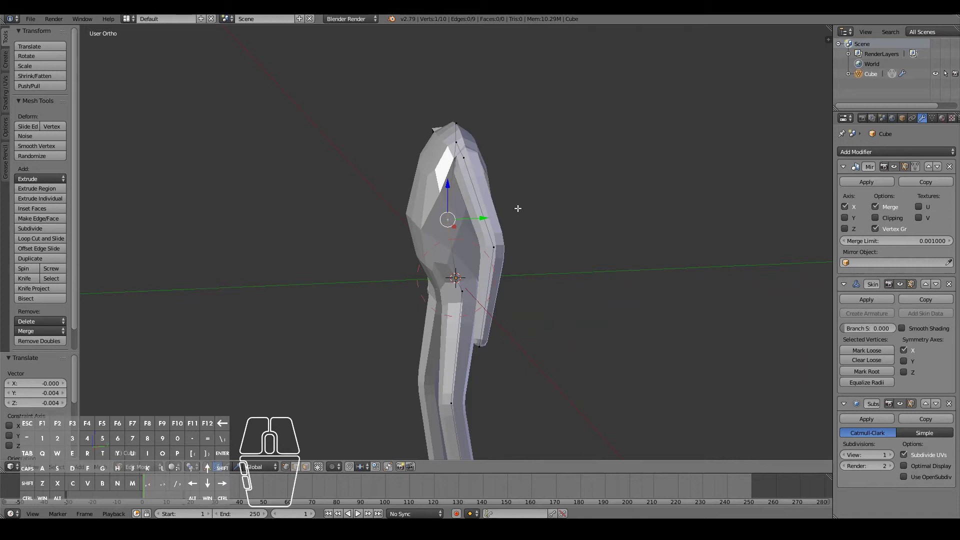
{"action": "middle_click_drag", "start_coordinate": [540, 219], "coordinate": [454, 218]}
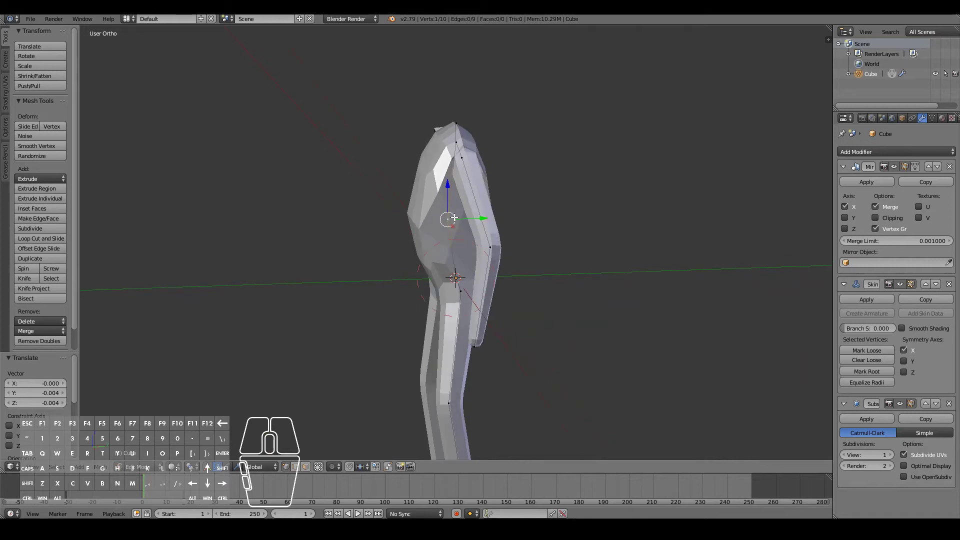
{"action": "middle_click_drag", "start_coordinate": [718, 270], "coordinate": [695, 279]}
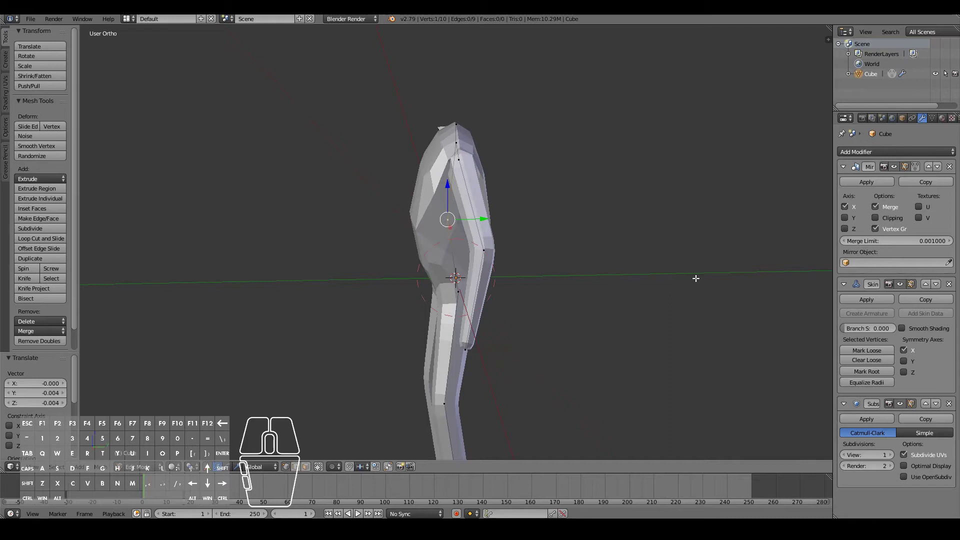
Step: Flatten the skin of the waist vertex along Y by a factor of 0.619
{"action": "key", "text": "s"}
{"action": "key", "text": "y"}
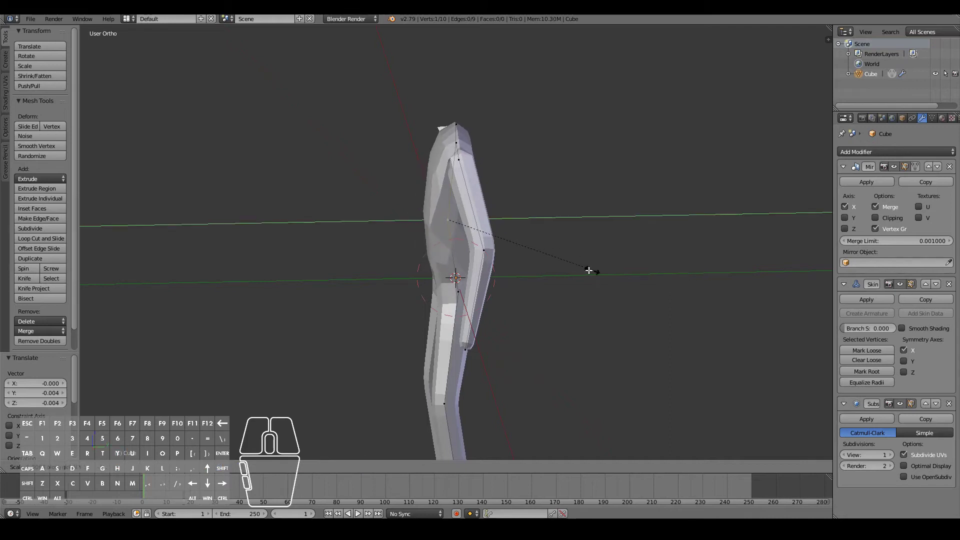
{"action": "left_click", "coordinate": [594, 275]}
{"action": "middle_click_drag", "start_coordinate": [594, 275], "coordinate": [634, 280]}
Step: Narrow the skin of the waist vertex along X by a factor of 0.743
{"action": "key", "text": "KP_1"}
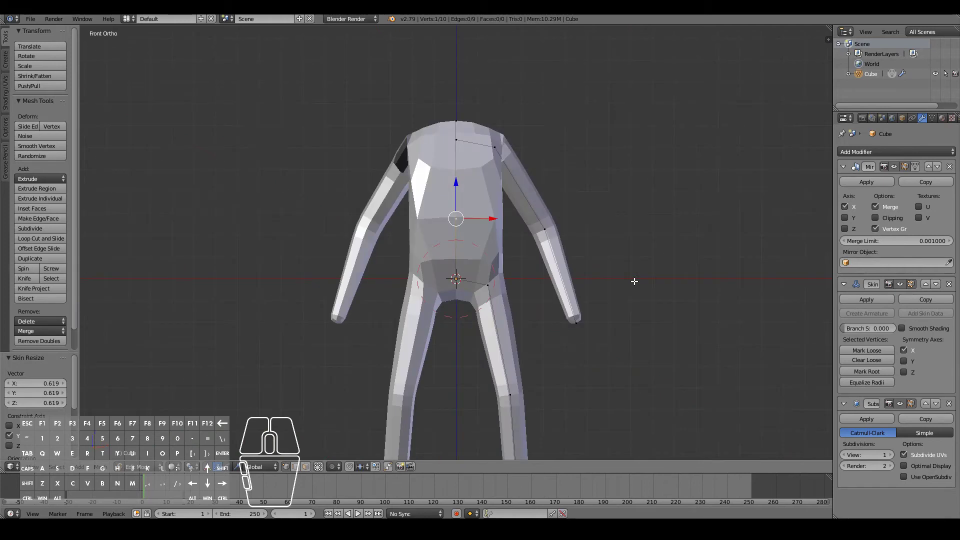
{"action": "key", "text": "ctrl+a"}
{"action": "key", "text": "x"}
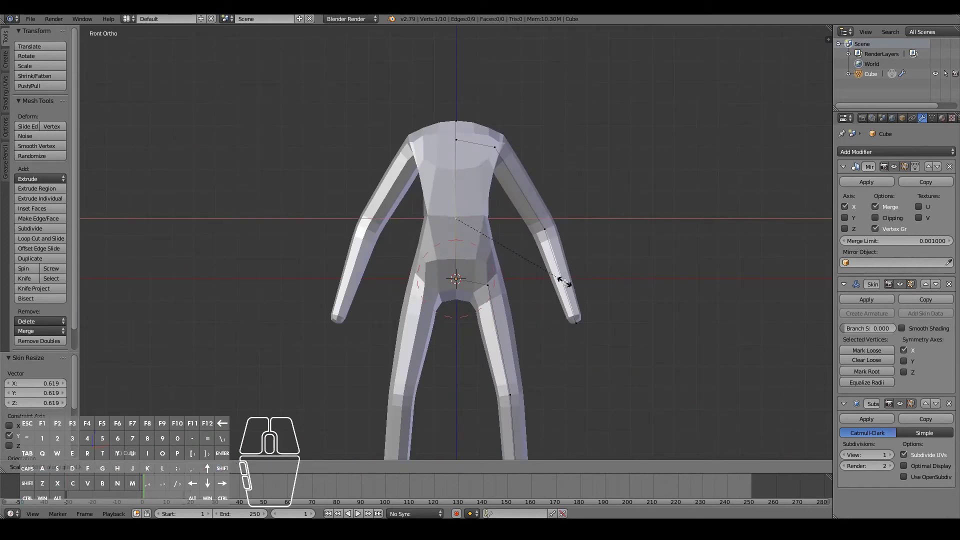
{"action": "left_click", "coordinate": [576, 286]}
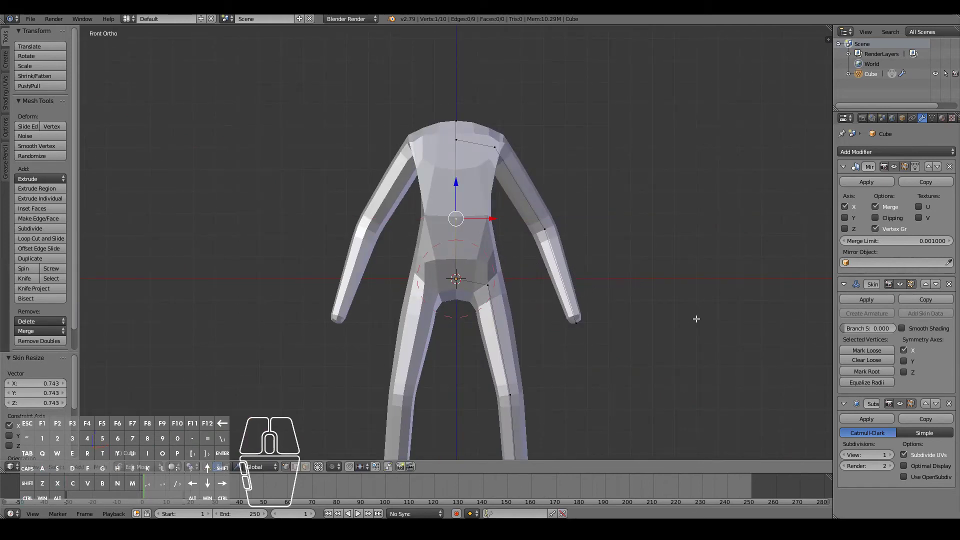
Step: Shift the waist vertex by -0.000994 along Y to curve the spine
{"action": "scroll", "coordinate": [713, 320], "scroll_direction": "down", "scroll_amount": 3}
{"action": "middle_click_drag", "start_coordinate": [714, 320], "coordinate": [522, 337]}
{"action": "key", "text": "KP_1"}
{"action": "key", "text": "KP_3"}
{"action": "scroll", "coordinate": [472, 280], "scroll_direction": "up", "scroll_amount": 3}
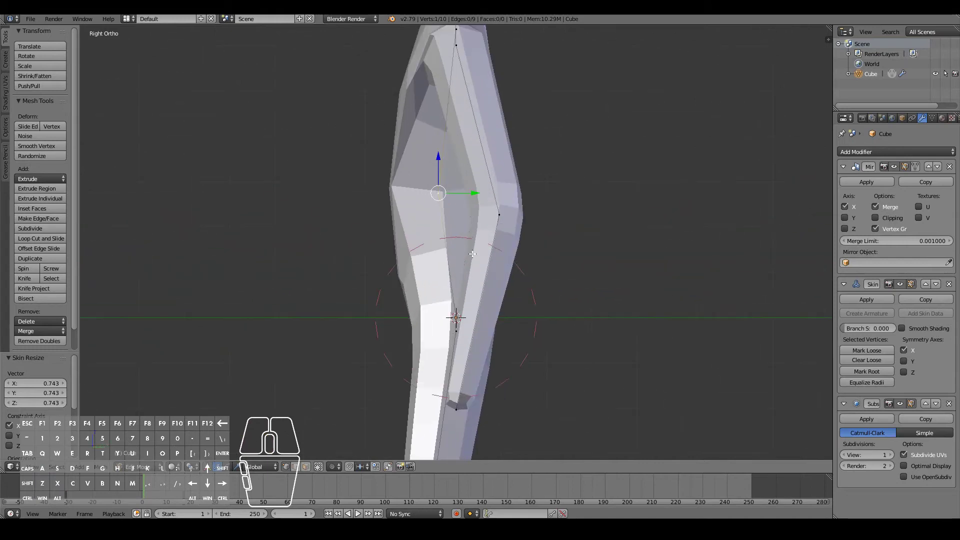
{"action": "left_click_drag", "start_coordinate": [472, 194], "coordinate": [405, 146]}
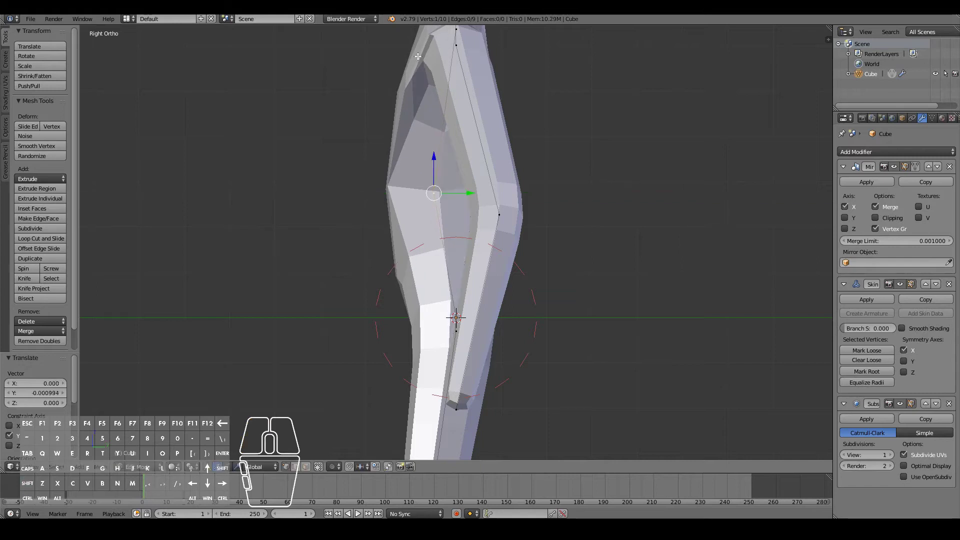
Step: Subdivide the spine edge between the waist and chest vertices with one cut and select the new vertex
{"action": "middle_click_drag", "start_coordinate": [409, 57], "coordinate": [440, 62]}
{"action": "right_click", "coordinate": [456, 29], "text": "shift"}
{"action": "key", "text": "w"}
{"action": "left_click", "coordinate": [470, 108]}
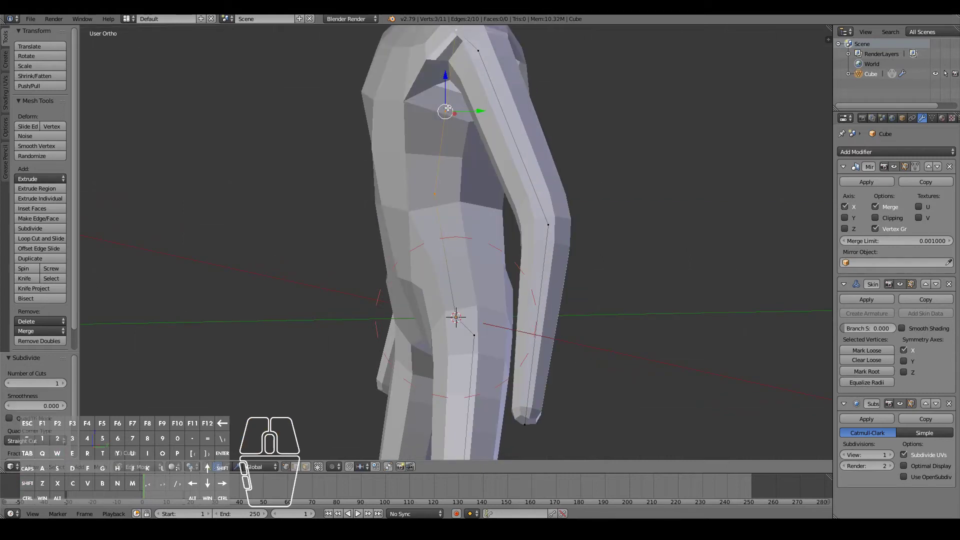
{"action": "key", "text": "KP_3"}
{"action": "middle_click_drag", "start_coordinate": [590, 194], "coordinate": [514, 207]}
{"action": "key", "text": "KP_3"}
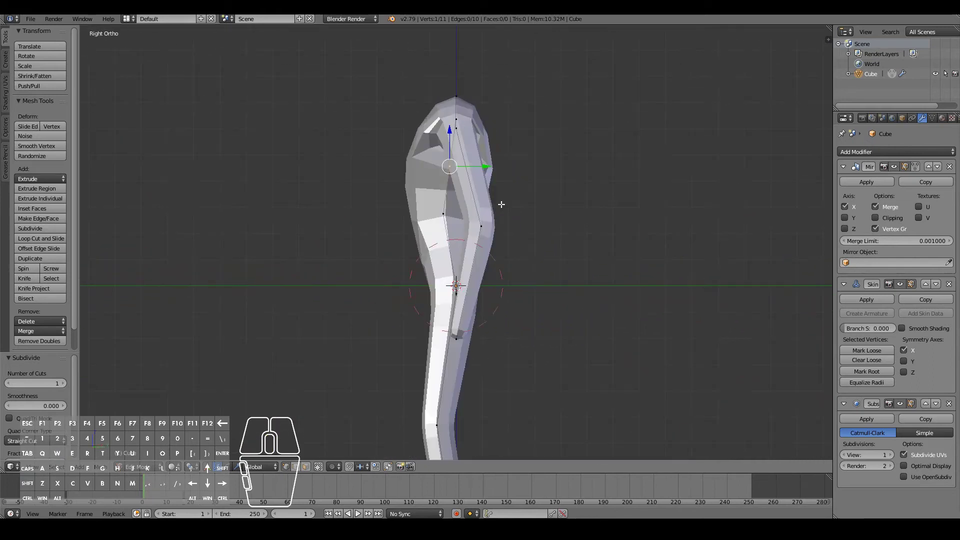
Step: Shift the topmost vertex of the torso by -0.004 along Y
{"action": "middle_click_drag", "start_coordinate": [450, 93], "coordinate": [453, 95]}
{"action": "key", "text": "KP_3"}
{"action": "key", "text": "g"}
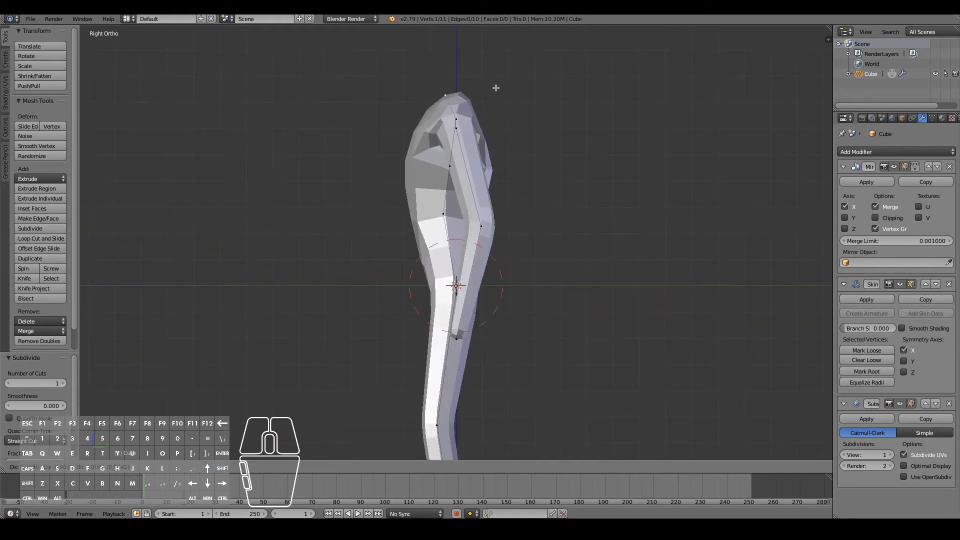
{"action": "left_click", "coordinate": [495, 88]}
{"action": "left_click_drag", "start_coordinate": [497, 98], "coordinate": [483, 102]}
Step: Examine the proportions of the whole body from the front and from oblique angles
{"action": "middle_click_drag", "start_coordinate": [483, 102], "coordinate": [637, 154]}
{"action": "scroll", "coordinate": [637, 154], "scroll_direction": "down", "scroll_amount": 5}
{"action": "scroll", "coordinate": [631, 160], "scroll_direction": "up", "scroll_amount": 2}
{"action": "key", "text": "KP_1"}
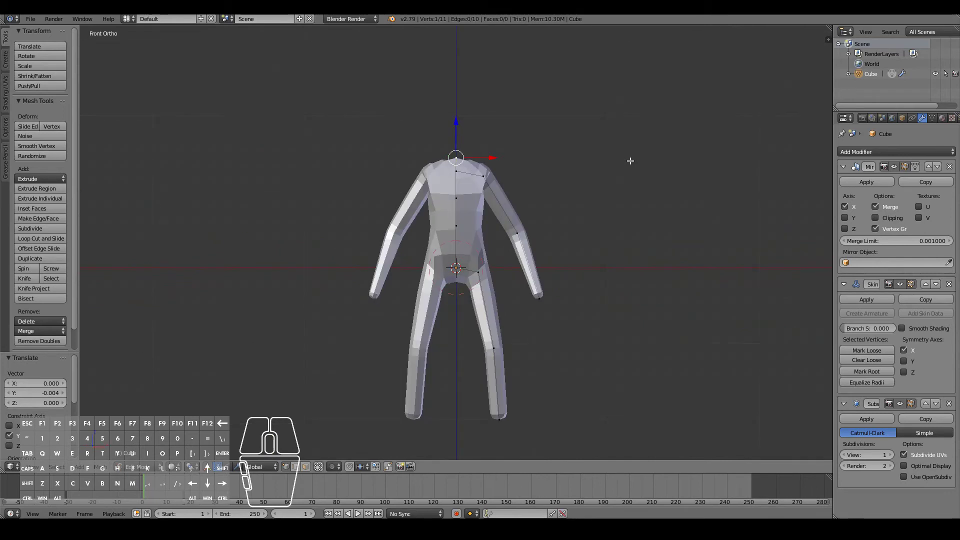
{"action": "middle_click_drag", "start_coordinate": [525, 163], "coordinate": [499, 251]}
{"action": "key", "text": "KP_1"}
{"action": "key", "text": "KP_1"}
{"action": "scroll", "coordinate": [546, 229], "scroll_direction": "down", "scroll_amount": 5, "text": "shift"}
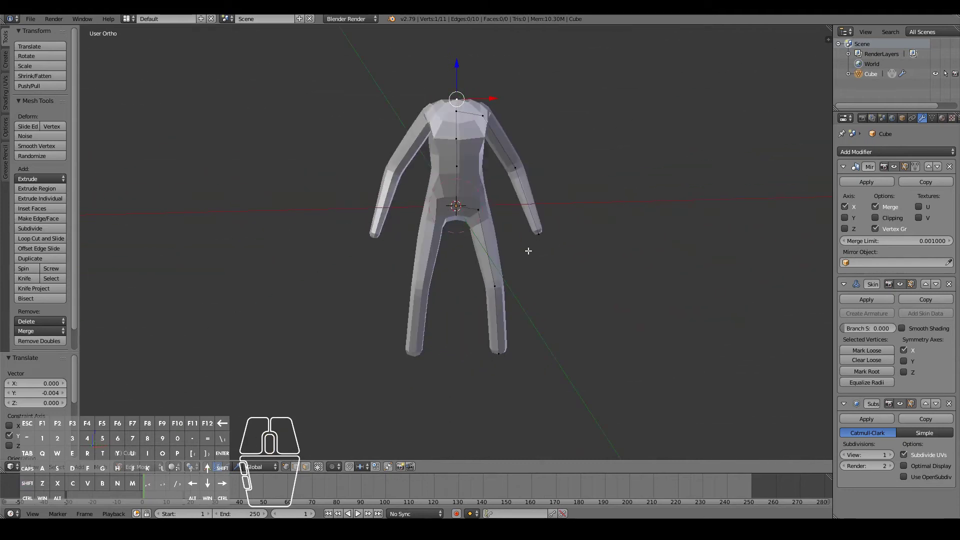
{"action": "key", "text": "KP_1"}
Step: Enlarge the skin of the hip vertex by a factor of 1.262
{"action": "key", "text": "shift"}
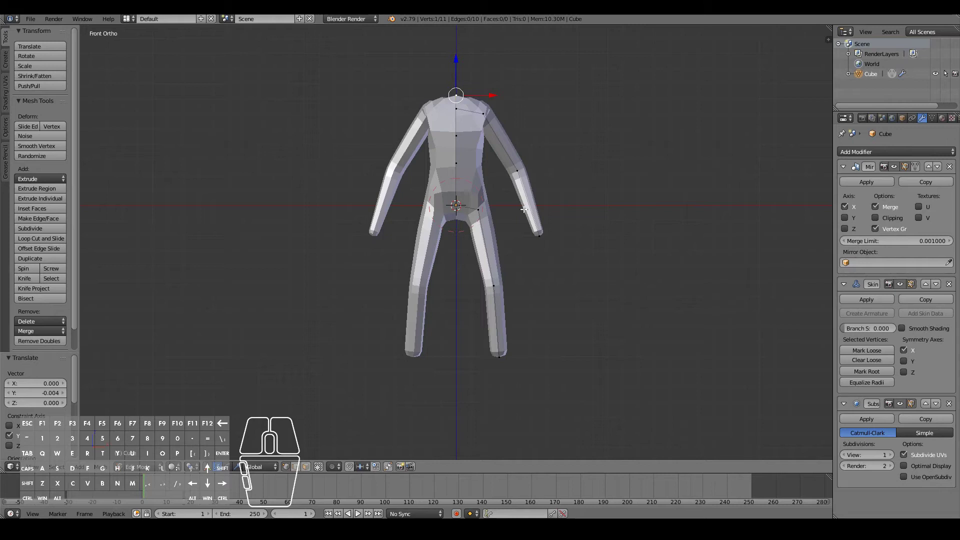
{"action": "scroll", "coordinate": [534, 207], "scroll_direction": "up", "scroll_amount": 5}
{"action": "right_click", "coordinate": [512, 161]}
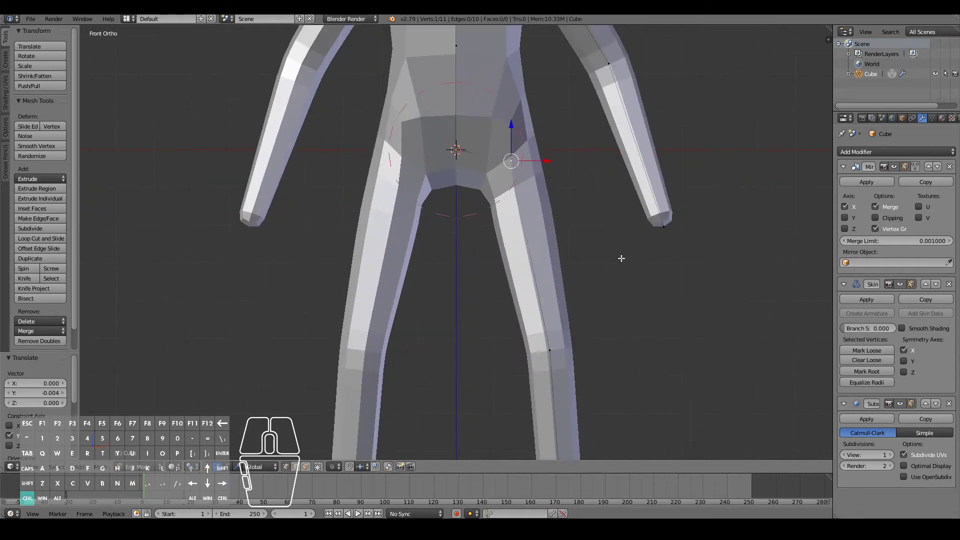
{"action": "key", "text": "s"}
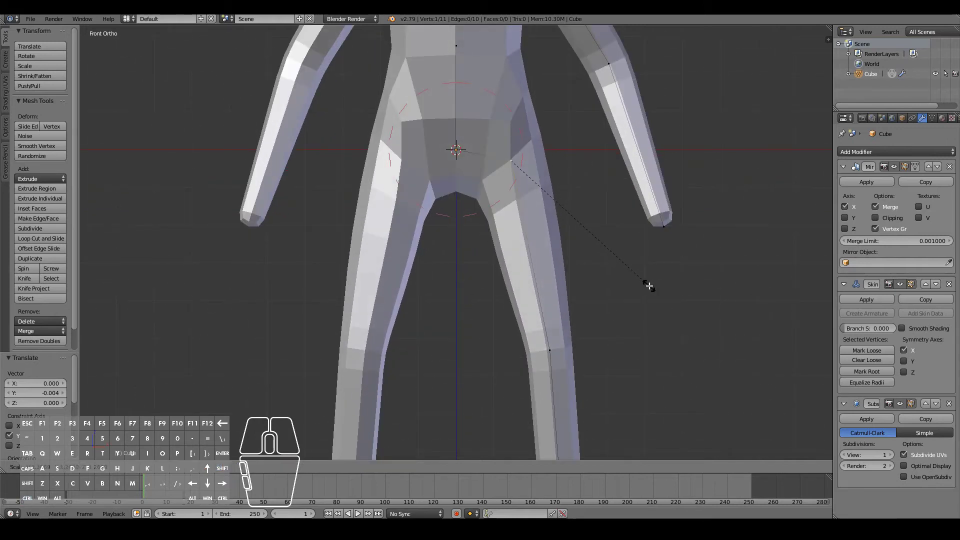
{"action": "left_click", "coordinate": [645, 285]}
Step: Fine-tune the skin thickness of the hip vertex by a factor of 0.983
{"action": "scroll", "coordinate": [645, 283], "scroll_direction": "down", "scroll_amount": 4}
{"action": "middle_click_drag", "start_coordinate": [645, 283], "coordinate": [602, 272]}
{"action": "key", "text": "KP_1"}
{"action": "scroll", "coordinate": [582, 271], "scroll_direction": "up", "scroll_amount": 3}
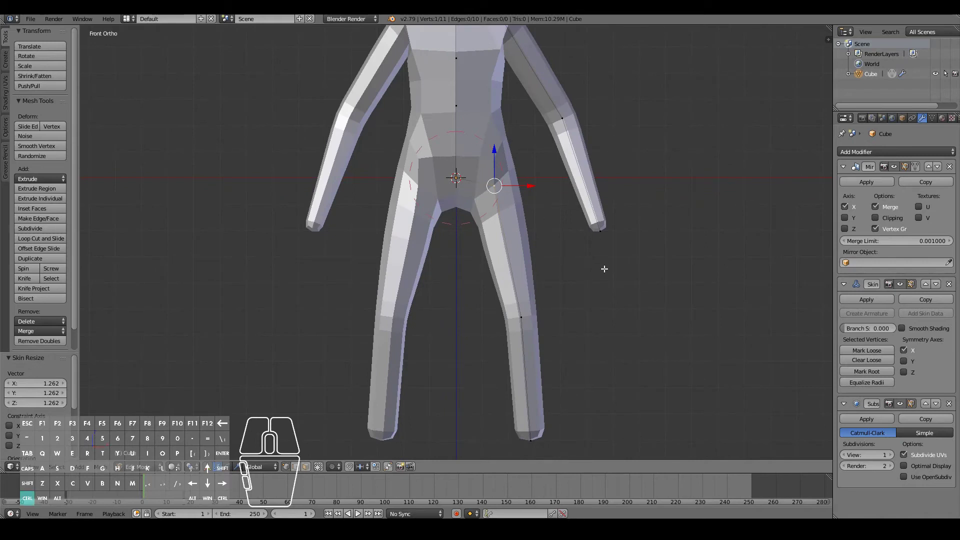
{"action": "key", "text": "ctrl+a"}
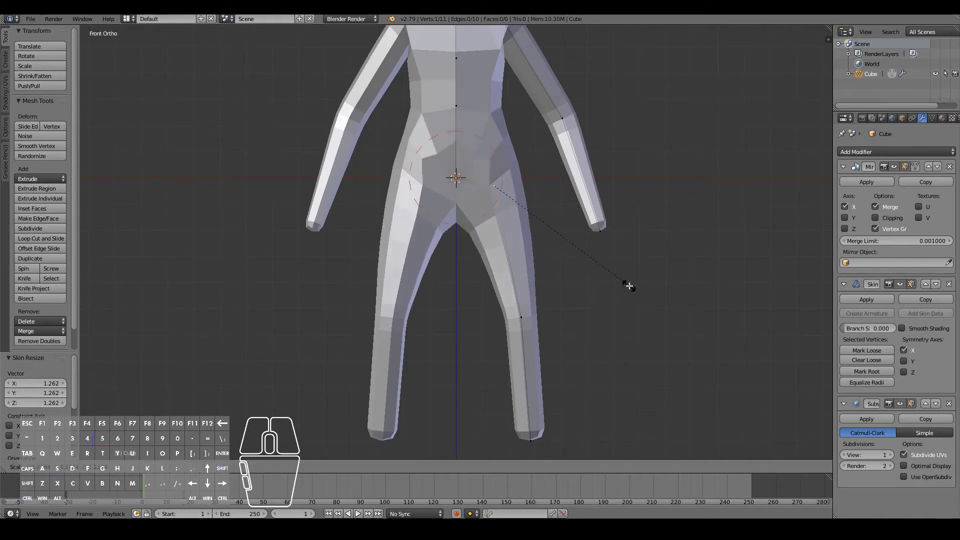
{"action": "left_click", "coordinate": [592, 275]}
Step: Select the hand vertex at the end of the arm
{"action": "middle_click_drag", "start_coordinate": [592, 275], "coordinate": [440, 243]}
{"action": "key", "text": "KP_1"}
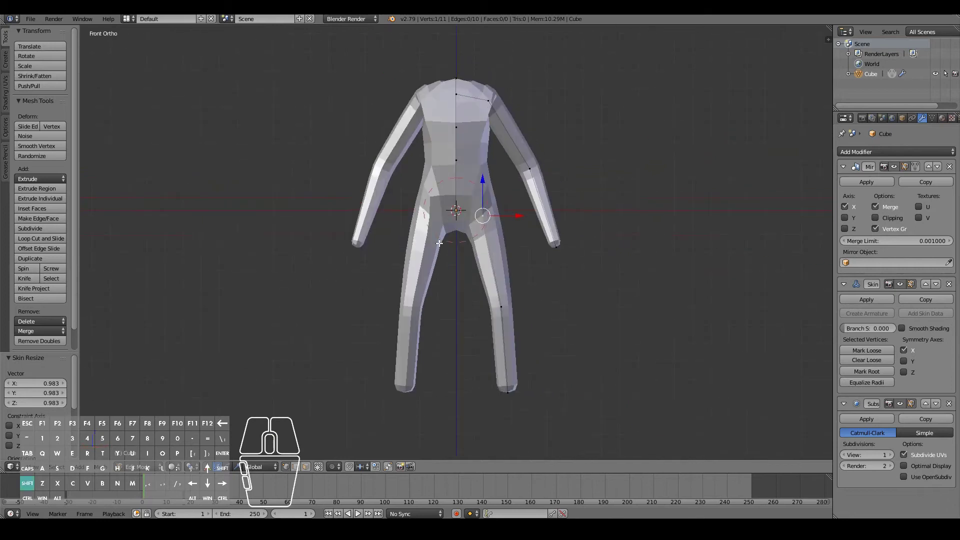
{"action": "right_click", "coordinate": [562, 291]}
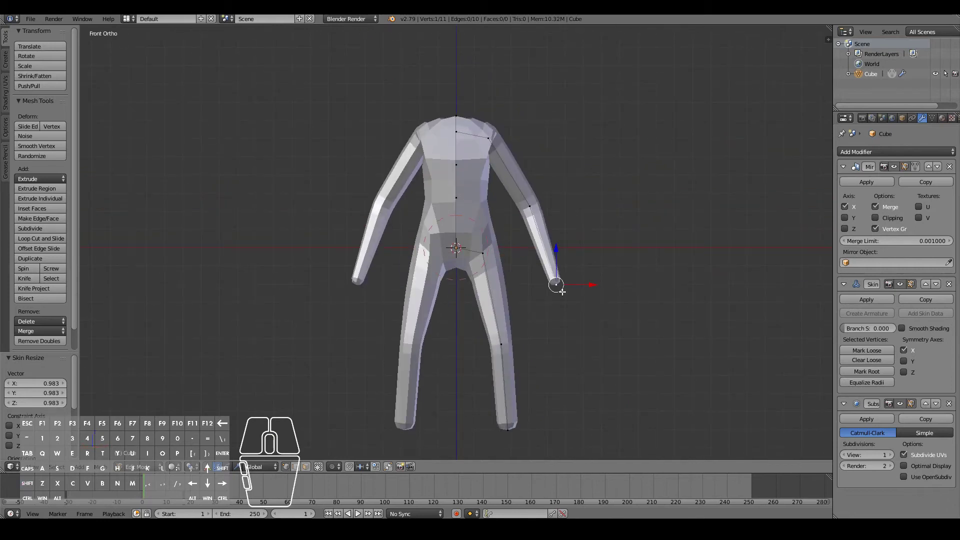
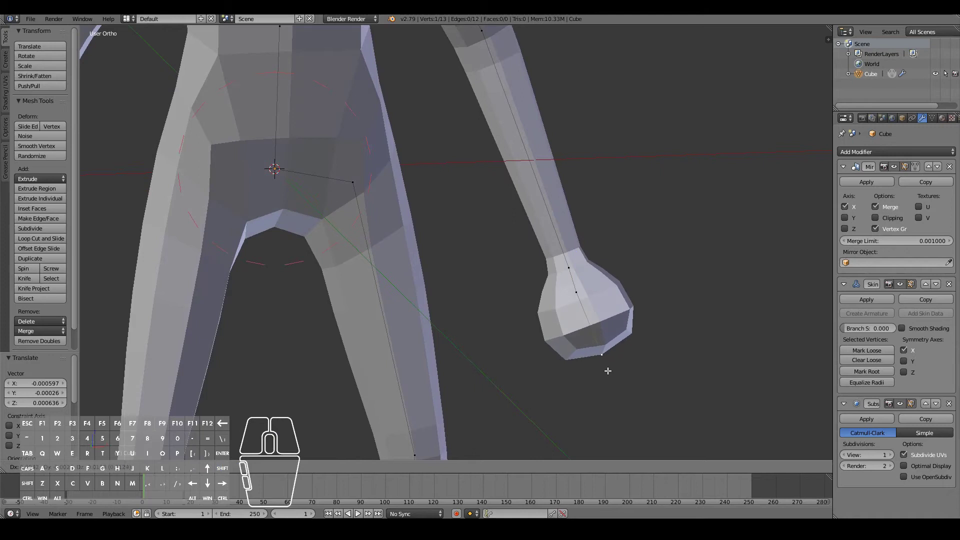
Step: Extrude two thumb segments from the palm vertex toward the body in front view
{"action": "scroll", "coordinate": [608, 371], "scroll_direction": "down", "scroll_amount": 2}
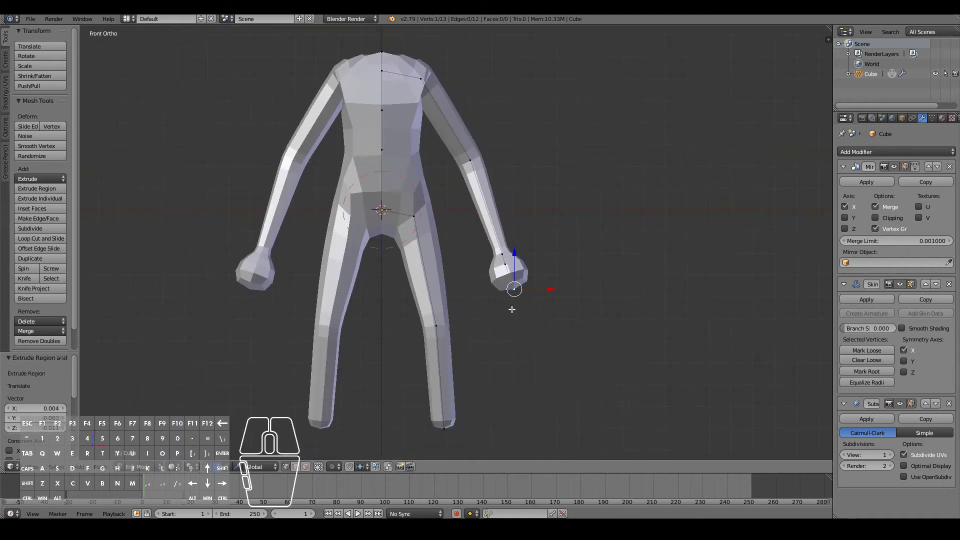
{"action": "scroll", "coordinate": [541, 306], "scroll_direction": "up", "scroll_amount": 5}
{"action": "scroll", "coordinate": [590, 255], "scroll_direction": "down", "scroll_amount": 3}
{"action": "scroll", "coordinate": [590, 255], "scroll_direction": "up", "scroll_amount": 2}
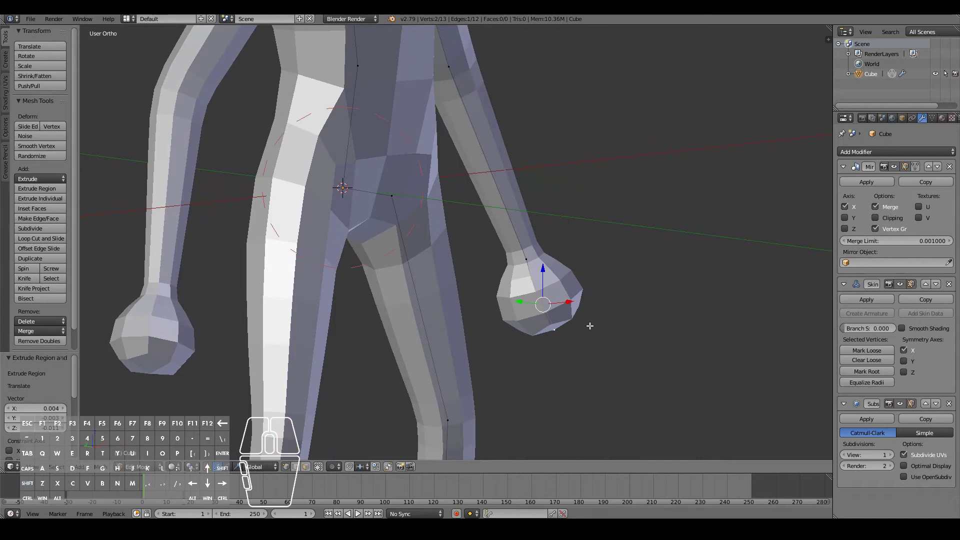
{"action": "middle_click_drag", "start_coordinate": [591, 326], "coordinate": [534, 338]}
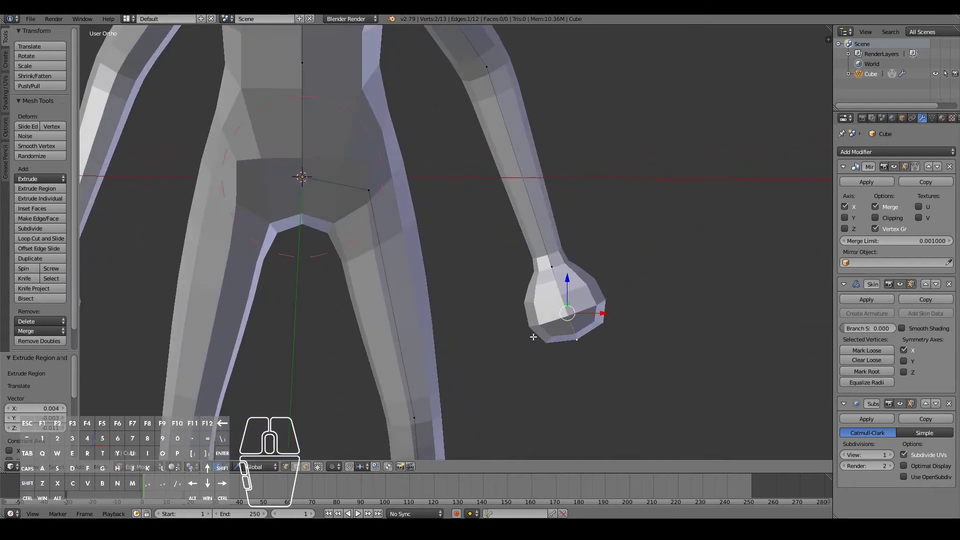
{"action": "key", "text": "KP_1"}
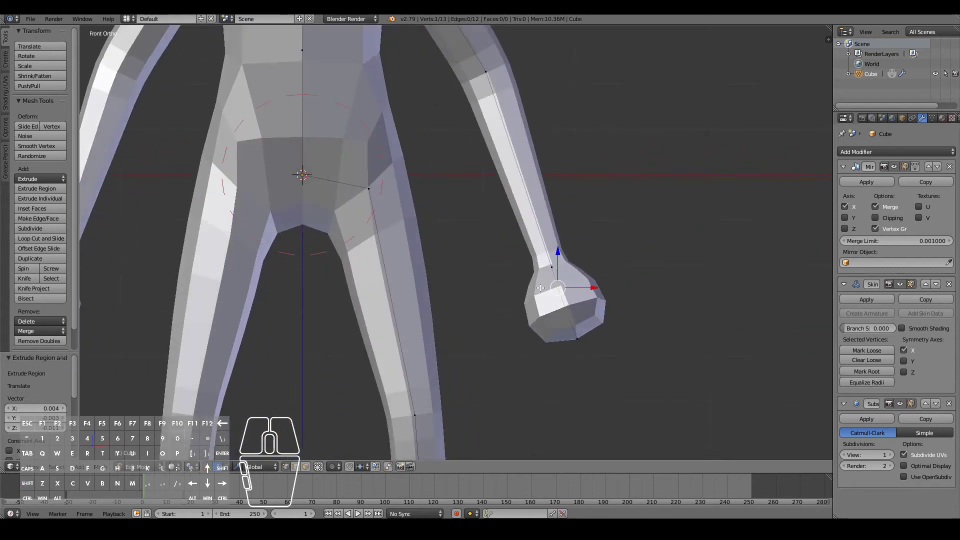
{"action": "key", "text": "e"}
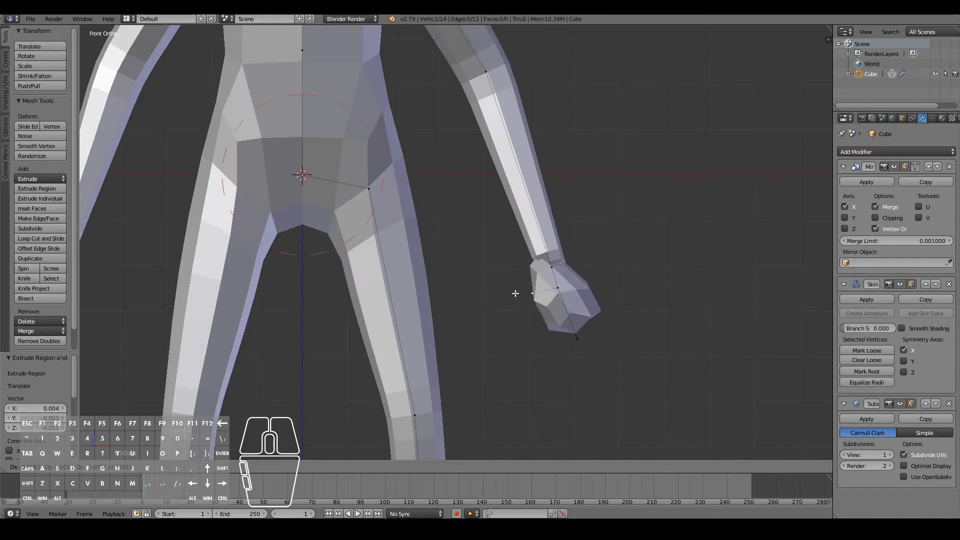
{"action": "left_click", "coordinate": [519, 292]}
{"action": "key", "text": "e"}
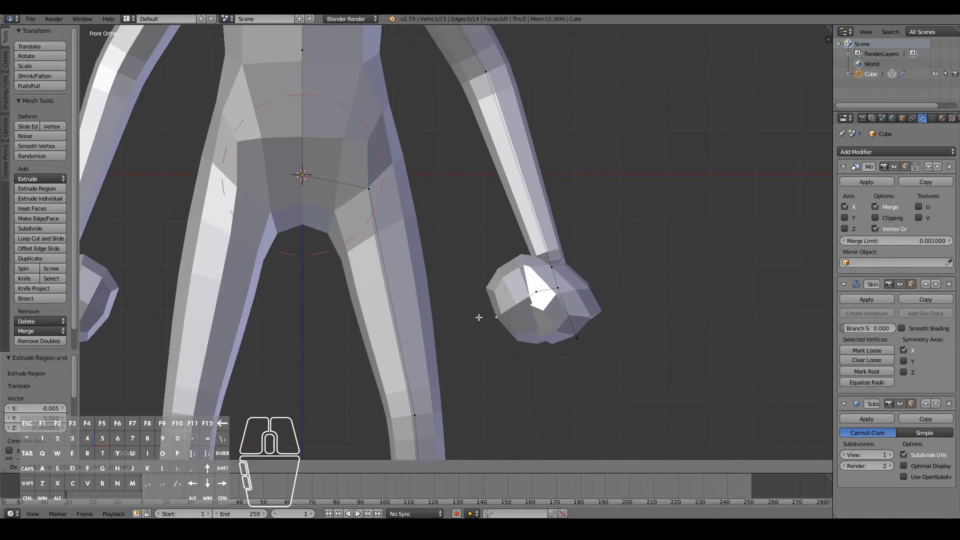
{"action": "left_click", "coordinate": [487, 312]}
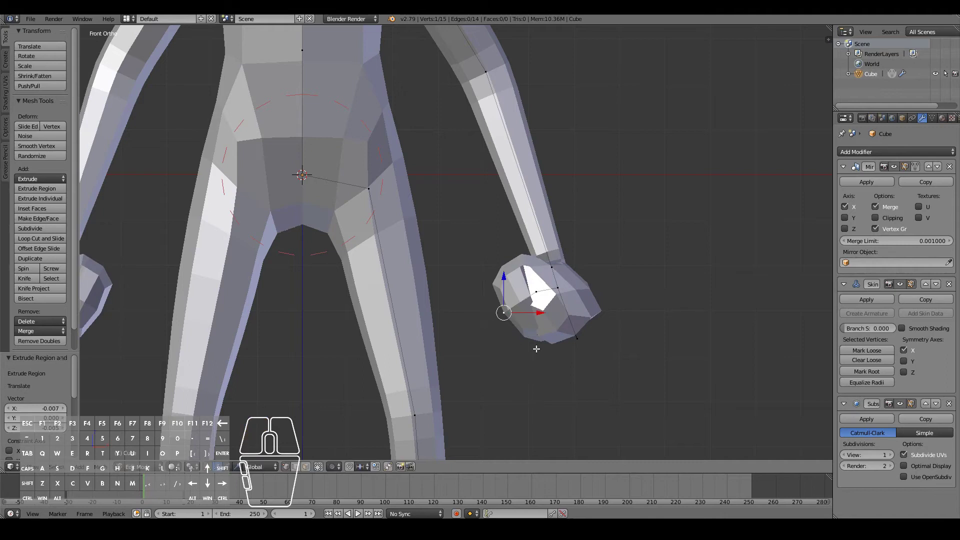
Step: Nudge the vertex at the end of the hand, and resize and reposition the thumb tip
{"action": "key", "text": "g"}
{"action": "left_click", "coordinate": [573, 340]}
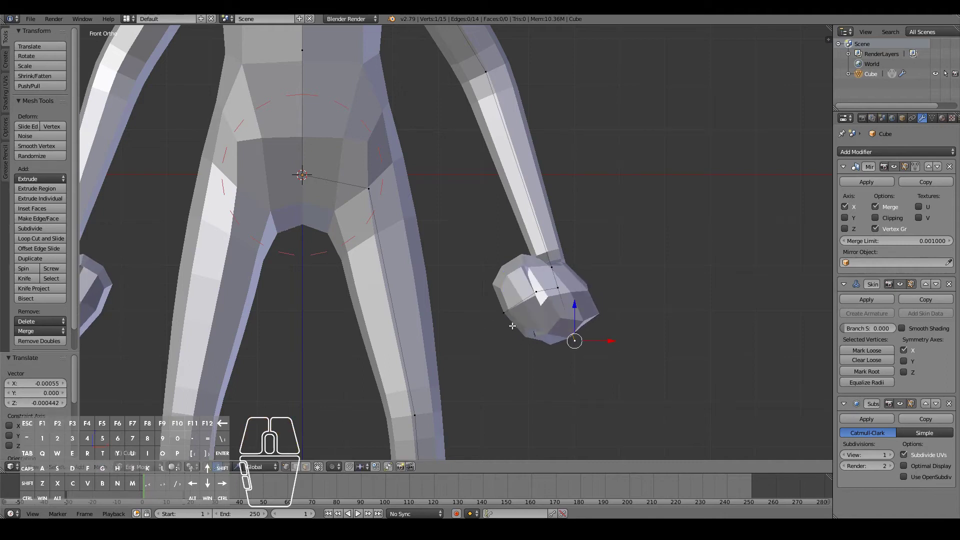
{"action": "key", "text": "ctrl+a"}
{"action": "left_click", "coordinate": [532, 326]}
{"action": "key", "text": "g"}
{"action": "left_click", "coordinate": [526, 317]}
Step: Scale the skin of the thumb's base vertex by 0.520 and move the vertex forward by about 0.004 along Y
{"action": "scroll", "coordinate": [531, 306], "scroll_direction": "up", "scroll_amount": 2}
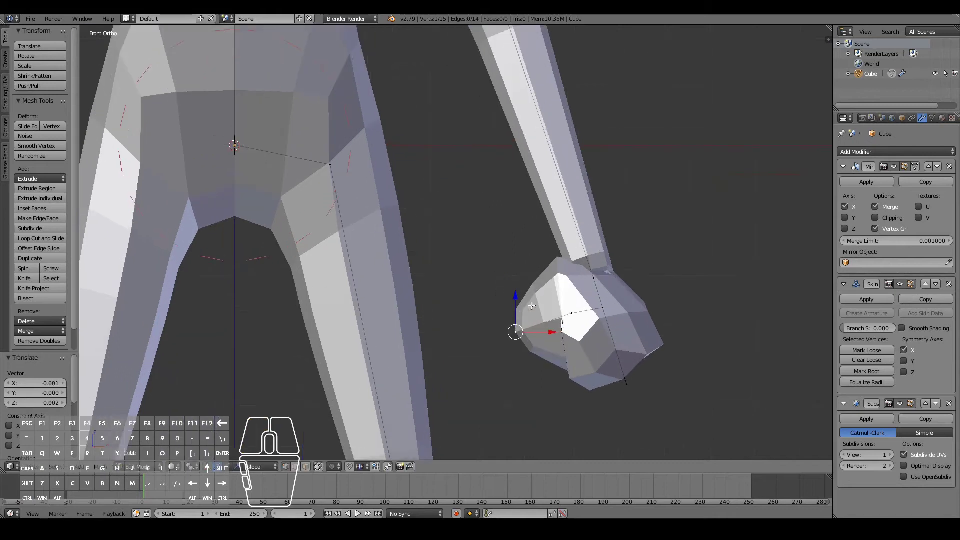
{"action": "key", "text": "ctrl+a"}
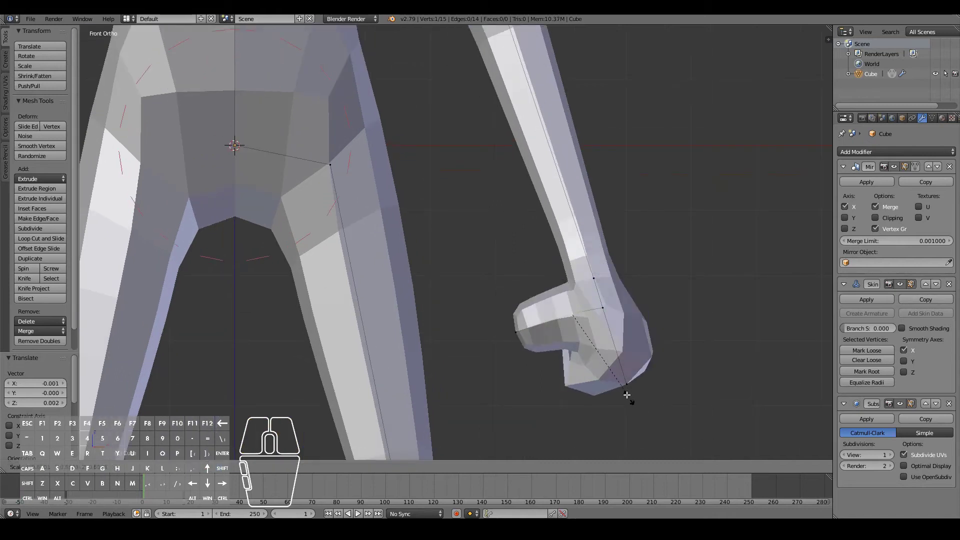
{"action": "left_click", "coordinate": [620, 390]}
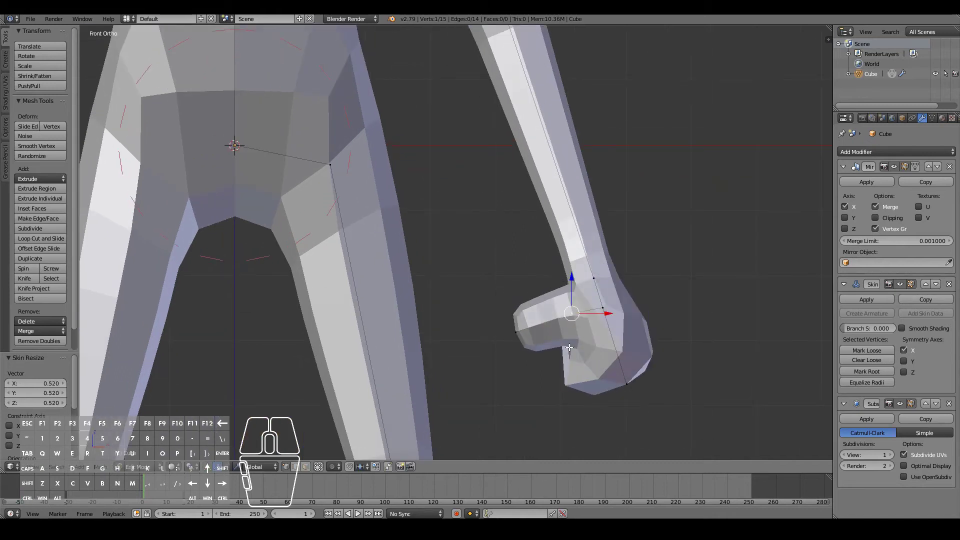
{"action": "middle_click_drag", "start_coordinate": [616, 385], "coordinate": [516, 284]}
{"action": "key", "text": "g"}
{"action": "left_click", "coordinate": [498, 295]}
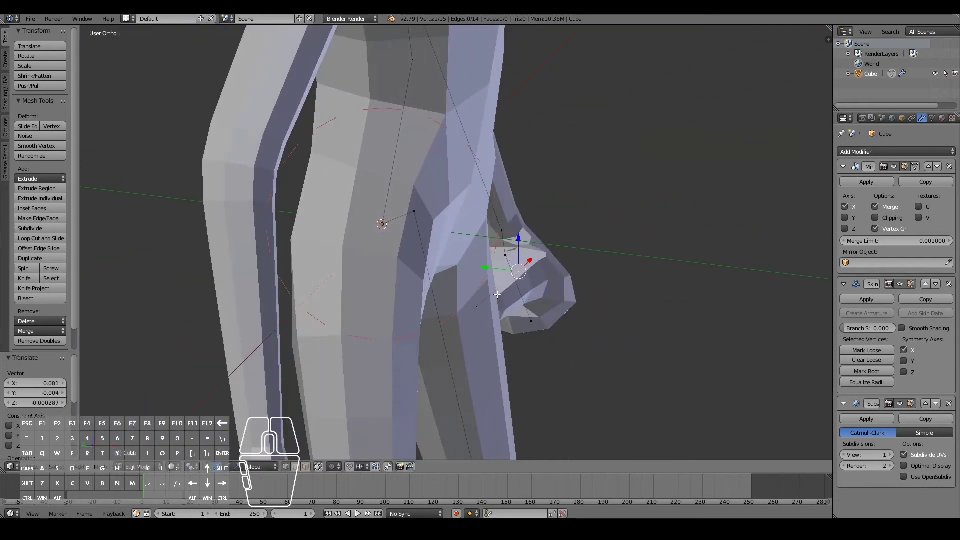
Step: Reposition the thumb's tip and base vertices from an oblique side angle so the thumb angles forward from the palm
{"action": "key", "text": "g"}
{"action": "left_click", "coordinate": [516, 312]}
{"action": "right_click", "coordinate": [523, 270]}
{"action": "key", "text": "g"}
{"action": "left_click", "coordinate": [527, 269]}
{"action": "right_click", "coordinate": [518, 306]}
{"action": "key", "text": "g"}
{"action": "left_click", "coordinate": [519, 305]}
{"action": "right_click", "coordinate": [524, 273]}
{"action": "key", "text": "g"}
{"action": "left_click", "coordinate": [526, 272]}
Step: Flatten the skin of the vertex at the end of the hand along X by 0.397 and again by 0.603
{"action": "middle_click_drag", "start_coordinate": [575, 283], "coordinate": [541, 280]}
{"action": "right_click", "coordinate": [627, 391]}
{"action": "middle_click_drag", "start_coordinate": [623, 389], "coordinate": [657, 371]}
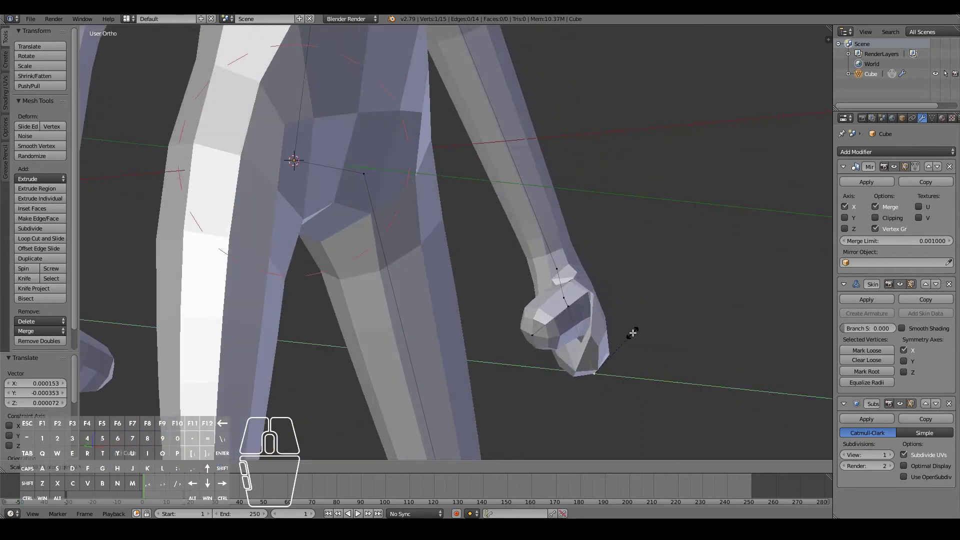
{"action": "key", "text": "s"}
{"action": "key", "text": "x"}
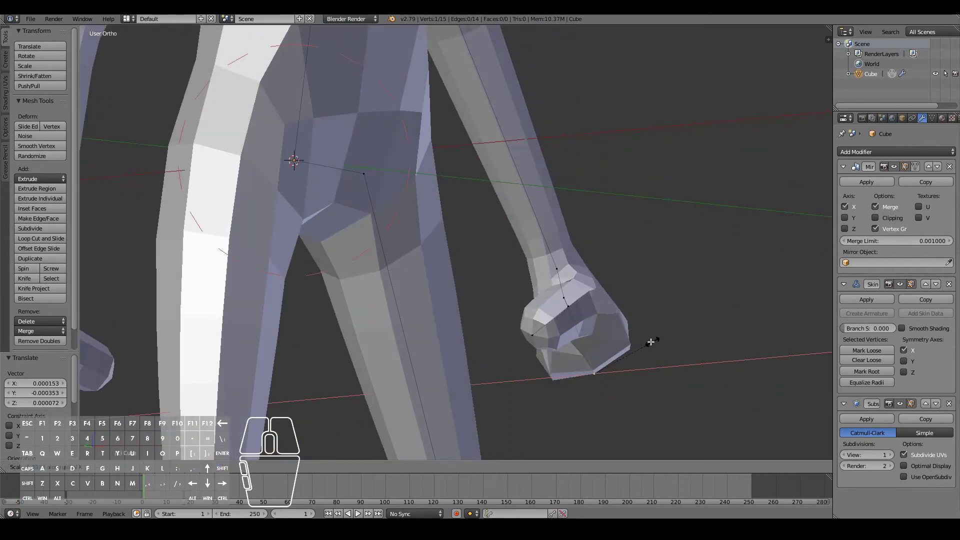
{"action": "left_click", "coordinate": [649, 360]}
{"action": "middle_click_drag", "start_coordinate": [649, 360], "coordinate": [571, 366]}
{"action": "key", "text": "ctrl+a"}
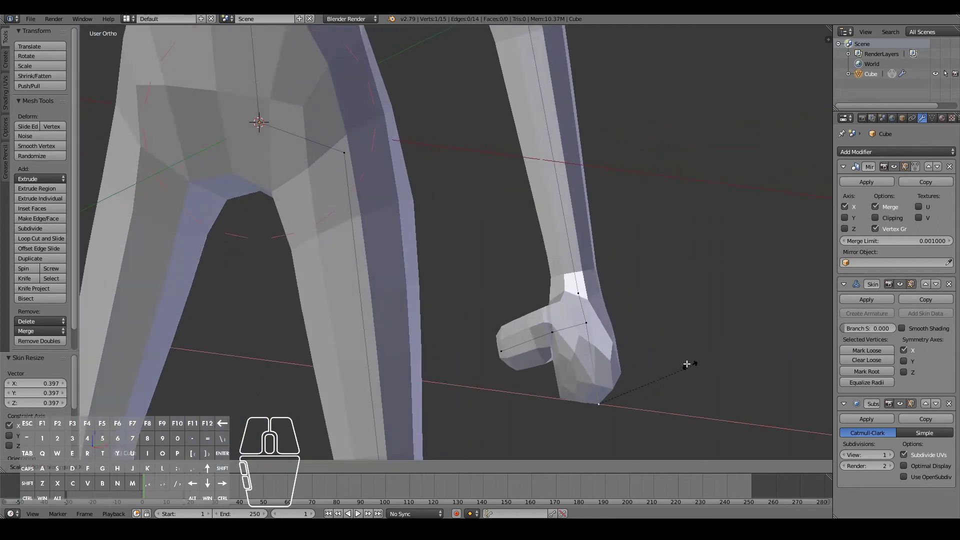
{"action": "left_click", "coordinate": [651, 360]}
{"action": "scroll", "coordinate": [625, 367], "scroll_direction": "down", "scroll_amount": 1}
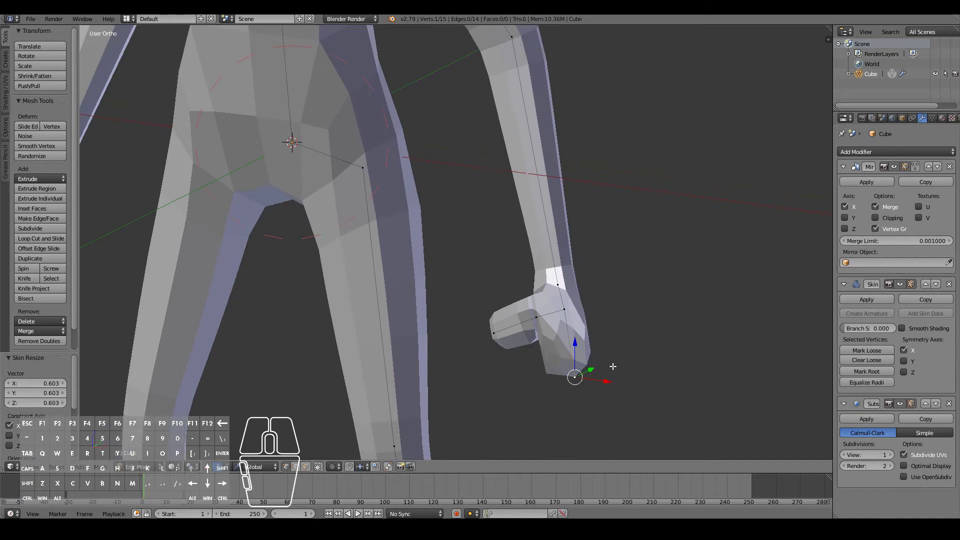
Step: Raise the thumb's base vertex by about 0.001 along Z in front view
{"action": "key", "text": "KP_1"}
{"action": "right_click", "coordinate": [560, 306]}
{"action": "key", "text": "g"}
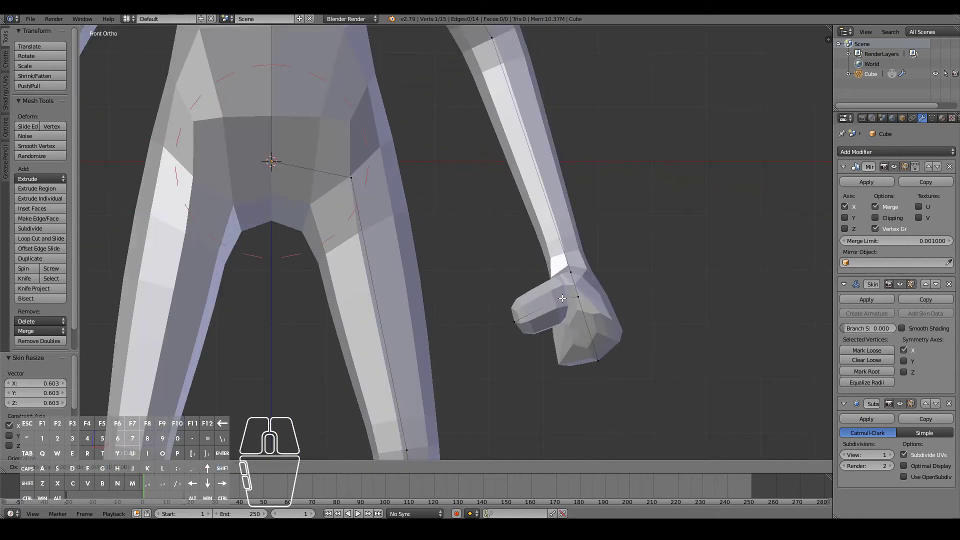
{"action": "left_click", "coordinate": [564, 300]}
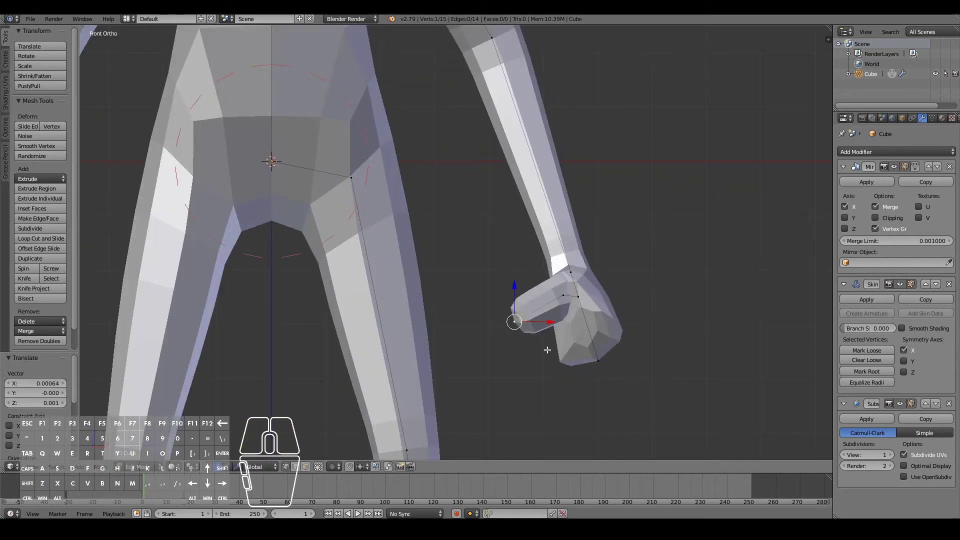
Step: Move the vertex at the end of the hand inward by about 0.003 and extrude a finger segment curling down toward the body
{"action": "right_click", "coordinate": [595, 372]}
{"action": "key", "text": "g"}
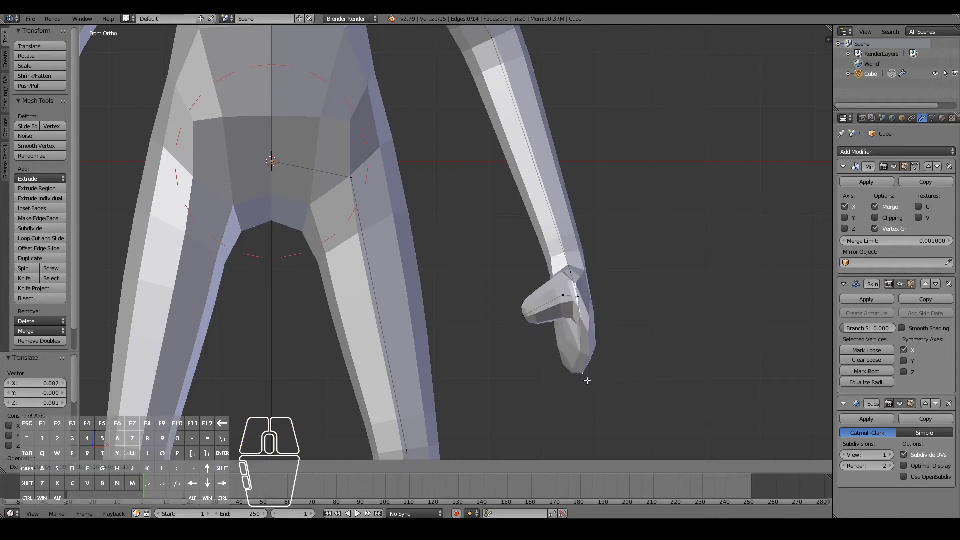
{"action": "left_click", "coordinate": [582, 371]}
{"action": "key", "text": "e"}
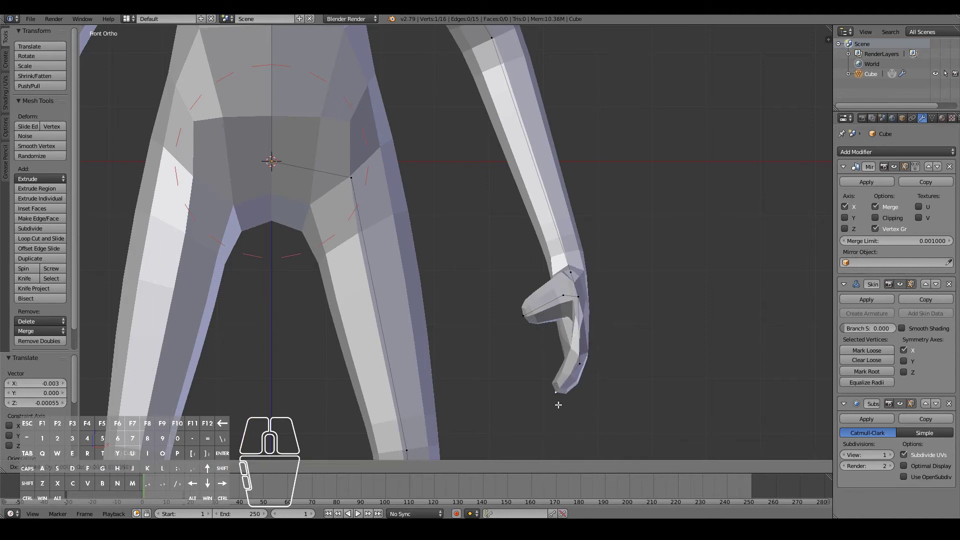
{"action": "left_click", "coordinate": [555, 406]}
Step: Try to straighten the curled fingers by moving the fingertip vertex outward beneath the knuckle
{"action": "middle_click_drag", "start_coordinate": [553, 401], "coordinate": [529, 404]}
{"action": "scroll", "coordinate": [566, 402], "scroll_direction": "down", "scroll_amount": 5}
{"action": "scroll", "coordinate": [529, 405], "scroll_direction": "up", "scroll_amount": 5}
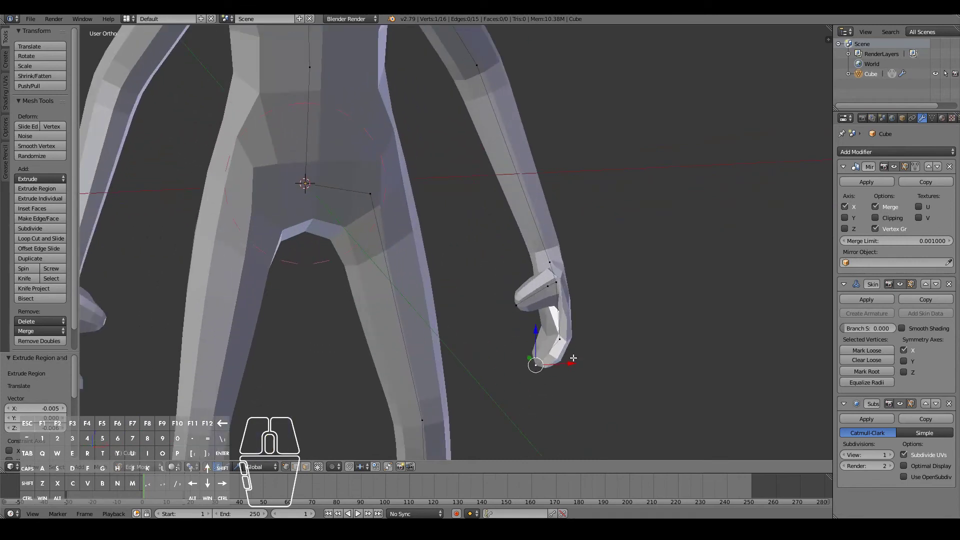
{"action": "key", "text": "KP_3"}
{"action": "key", "text": "KP_1"}
{"action": "scroll", "coordinate": [533, 345], "scroll_direction": "down", "scroll_amount": 5}
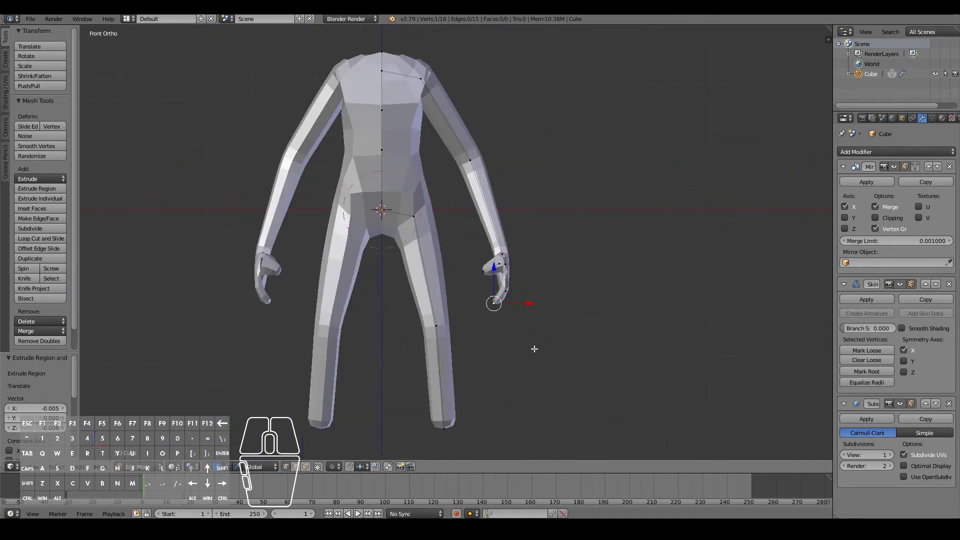
{"action": "scroll", "coordinate": [534, 349], "scroll_direction": "up", "scroll_amount": 6}
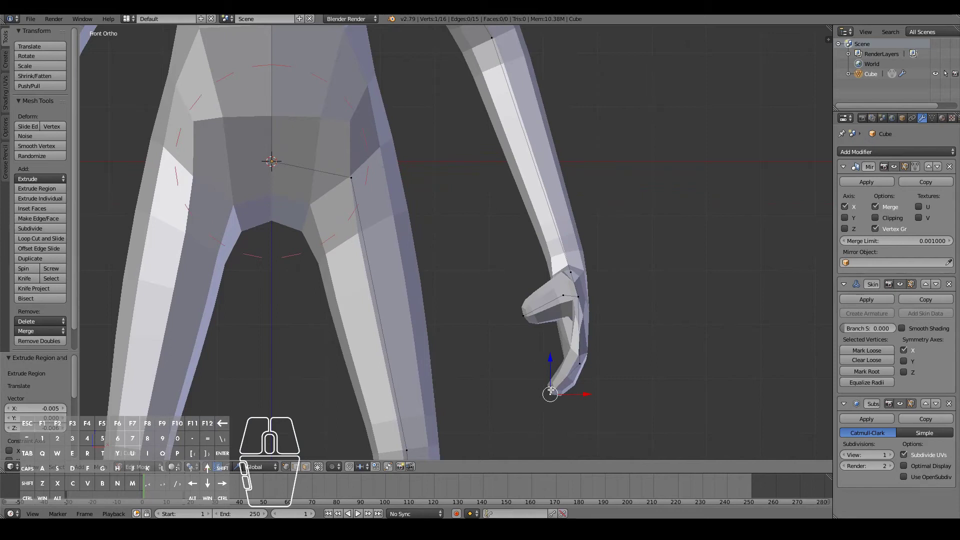
{"action": "key", "text": "g"}
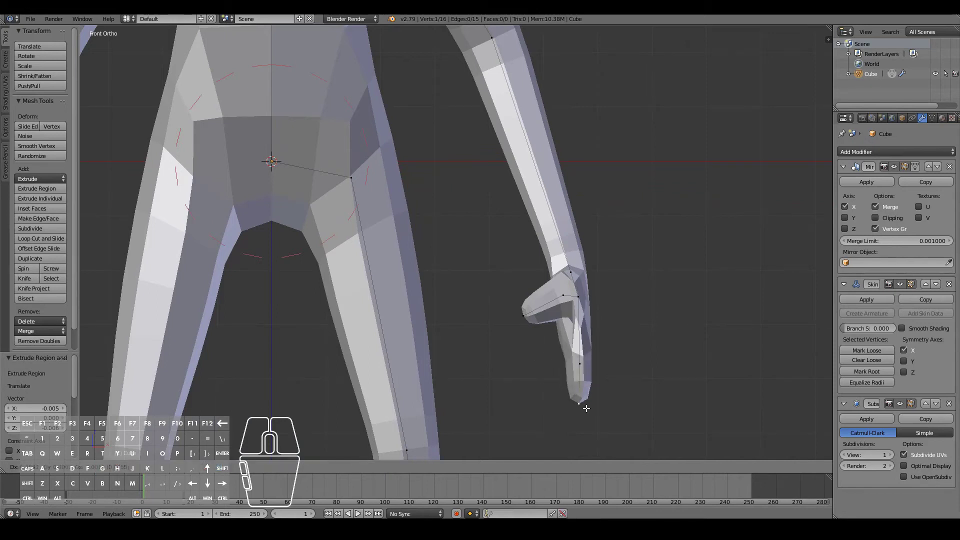
{"action": "left_click", "coordinate": [586, 408]}
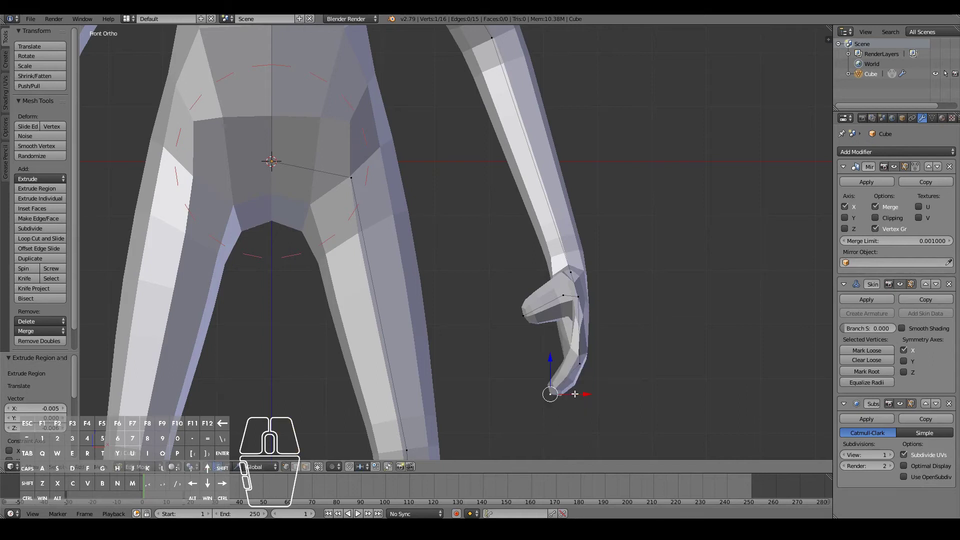
Step: Examine the hands against the whole body from oblique, side and front angles
{"action": "scroll", "coordinate": [587, 408], "scroll_direction": "down", "scroll_amount": 4}
{"action": "middle_click_drag", "start_coordinate": [586, 408], "coordinate": [429, 211]}
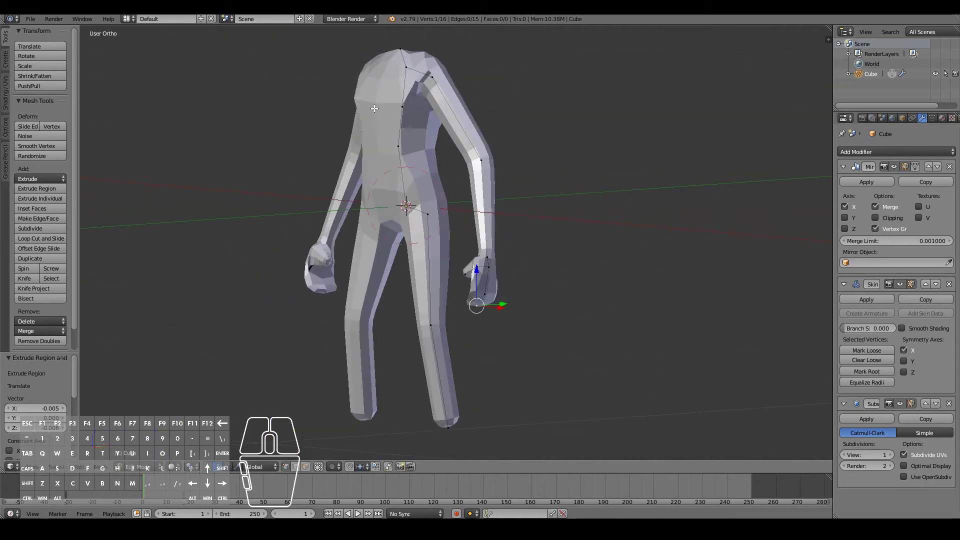
{"action": "middle_click_drag", "start_coordinate": [470, 268], "coordinate": [501, 280]}
{"action": "scroll", "coordinate": [547, 304], "scroll_direction": "up", "scroll_amount": 3}
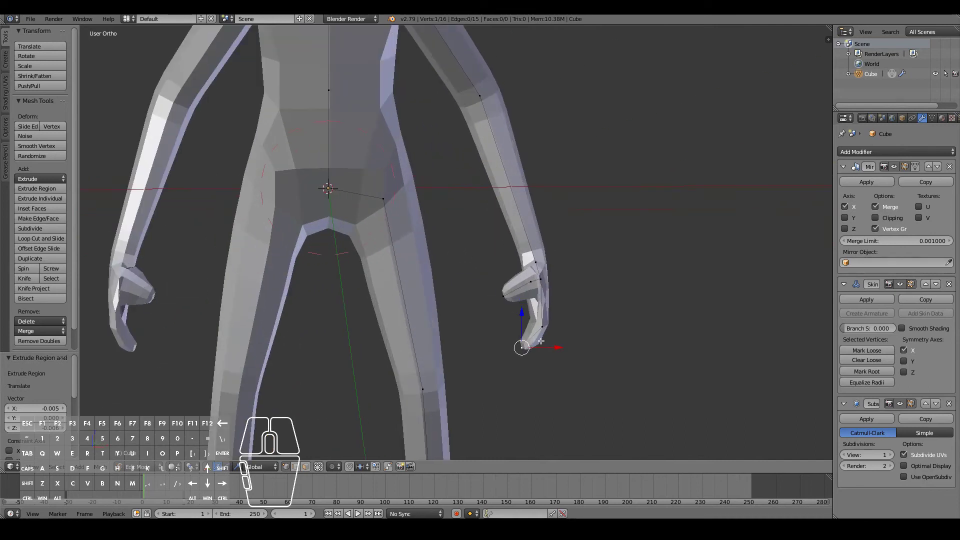
{"action": "key", "text": "KP_3"}
{"action": "key", "text": "KP_1"}
{"action": "scroll", "coordinate": [541, 340], "scroll_direction": "down", "scroll_amount": 5}
{"action": "scroll", "coordinate": [542, 340], "scroll_direction": "up", "scroll_amount": 5}
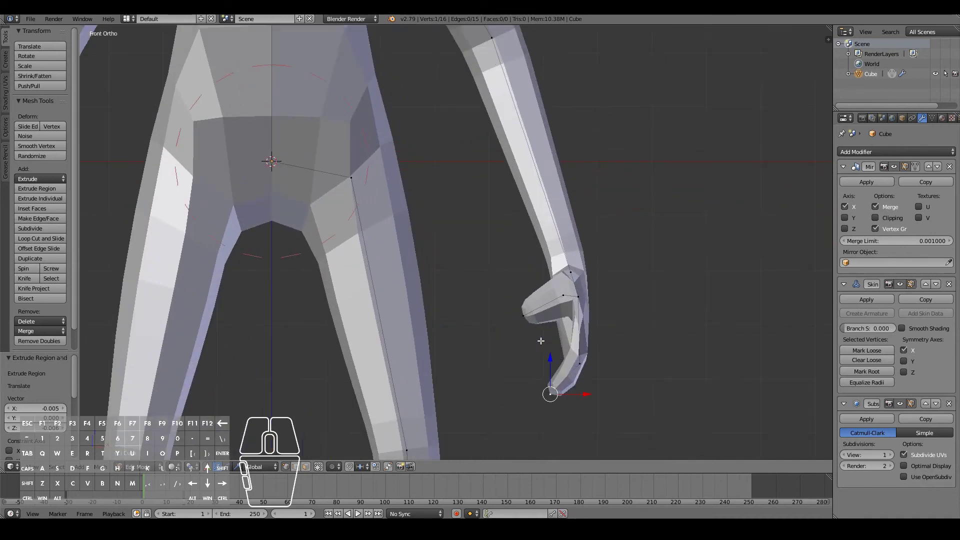
Step: Raise all the hand vertices together by 0.005 along Z to shorten the forearm
{"action": "right_click", "coordinate": [584, 359], "text": "shift"}
{"action": "key", "text": "g"}
{"action": "key", "text": "z"}
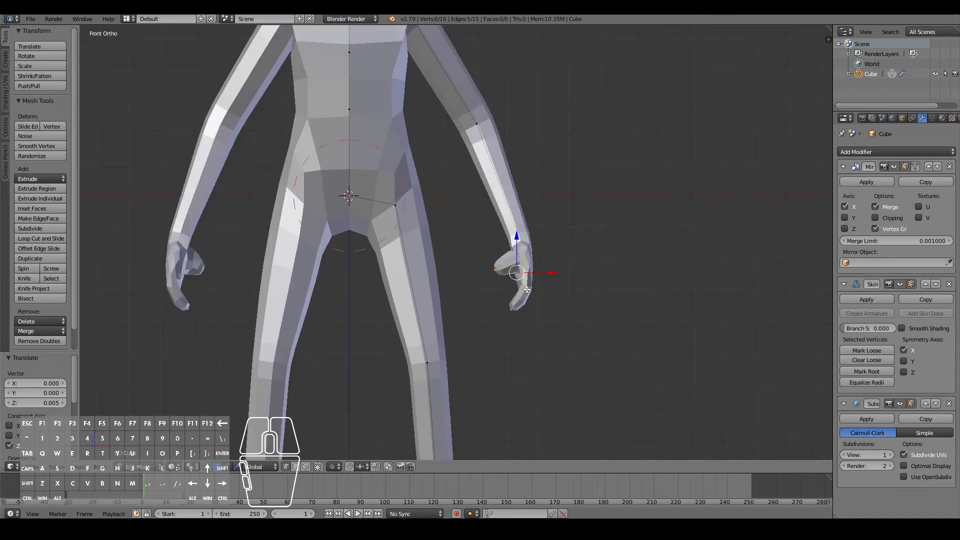
Step: Move the thumb's base vertex forward by about 0.001 along Y and pull the thumb tip closer to the palm
{"action": "scroll", "coordinate": [518, 313], "scroll_direction": "up", "scroll_amount": 2}
{"action": "right_click", "coordinate": [563, 270]}
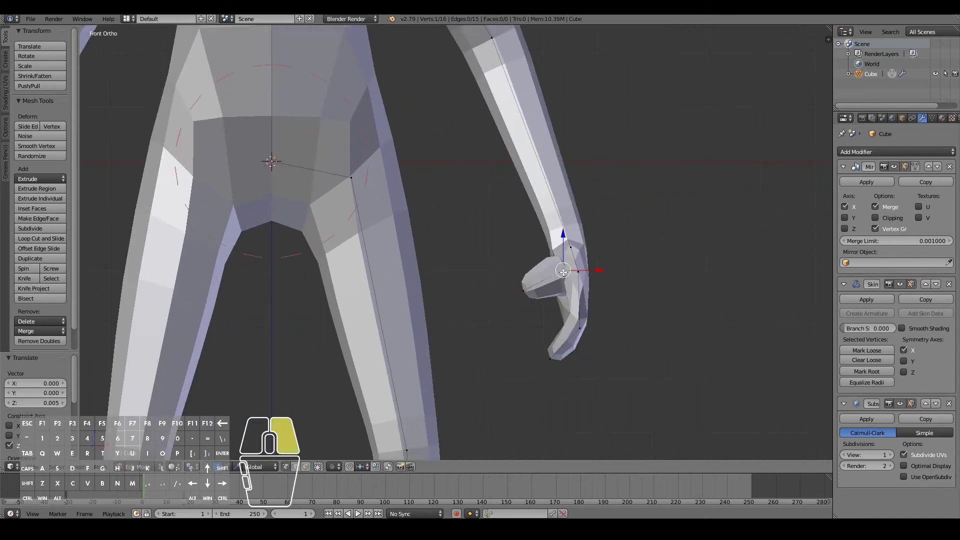
{"action": "key", "text": "KP_Decimal"}
{"action": "scroll", "coordinate": [564, 272], "scroll_direction": "up", "scroll_amount": 2}
{"action": "middle_click_drag", "start_coordinate": [564, 272], "coordinate": [398, 248]}
{"action": "key", "text": "g"}
{"action": "left_click", "coordinate": [518, 252]}
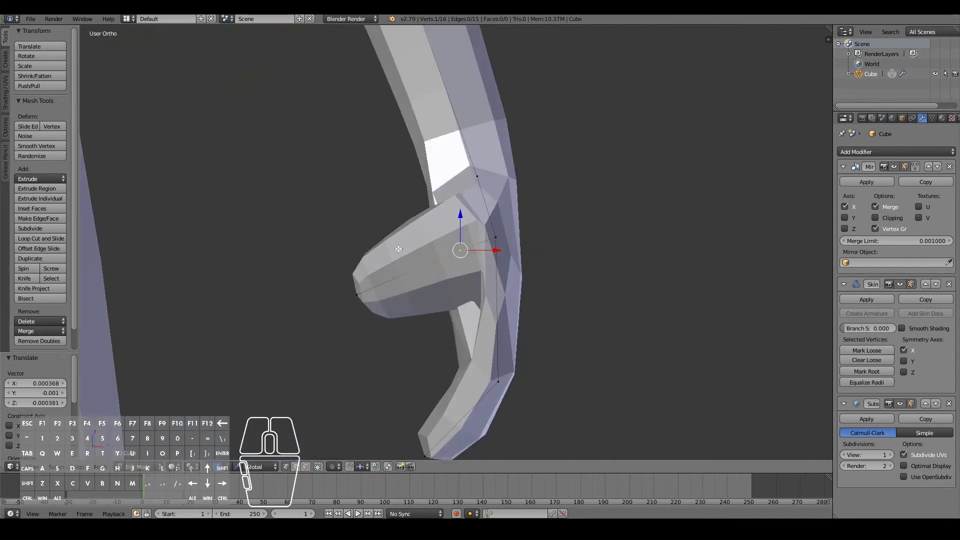
{"action": "key", "text": "g"}
{"action": "left_click", "coordinate": [383, 275]}
Step: Extrude another segment from the thumb tip and scale its end skin by 0.409
{"action": "key", "text": "e"}
{"action": "key", "text": "ctrl+a"}
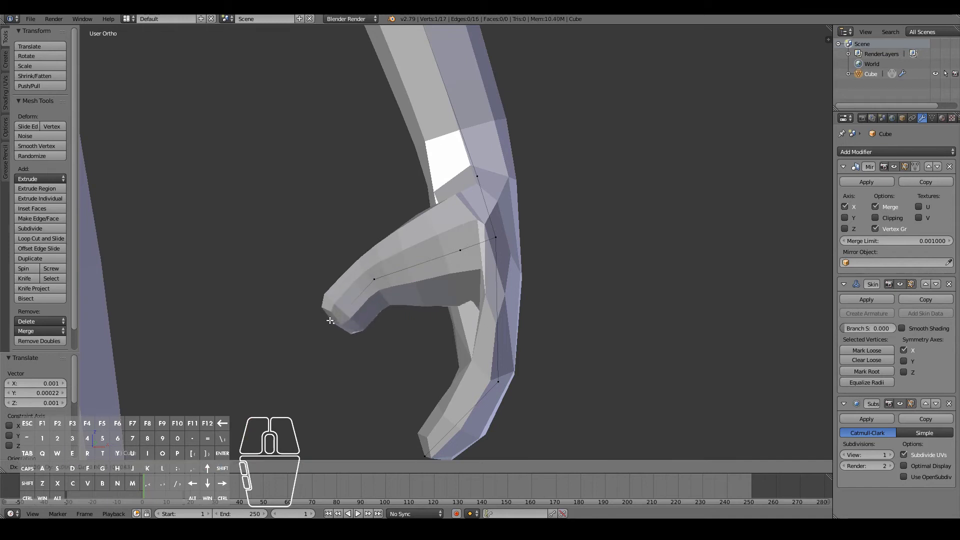
{"action": "left_click", "coordinate": [444, 372]}
{"action": "middle_click_drag", "start_coordinate": [393, 329], "coordinate": [422, 358]}
{"action": "scroll", "coordinate": [450, 359], "scroll_direction": "up", "scroll_amount": 3}
{"action": "key", "text": "ctrl+a"}
{"action": "left_click", "coordinate": [425, 353]}
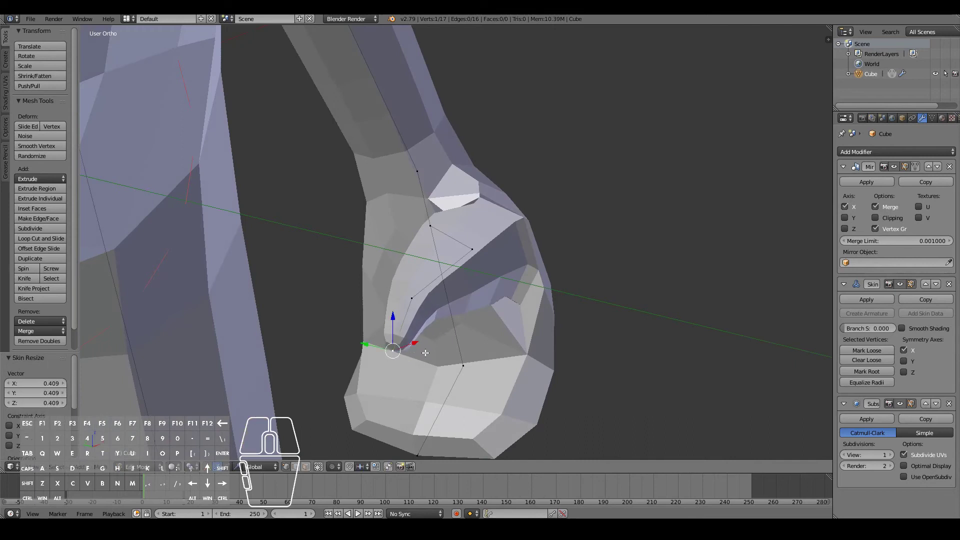
Step: Reposition the new thumb-tip vertex from two angles so the thumb curves downward
{"action": "key", "text": "g"}
{"action": "left_click", "coordinate": [434, 353]}
{"action": "middle_click_drag", "start_coordinate": [434, 353], "coordinate": [365, 344]}
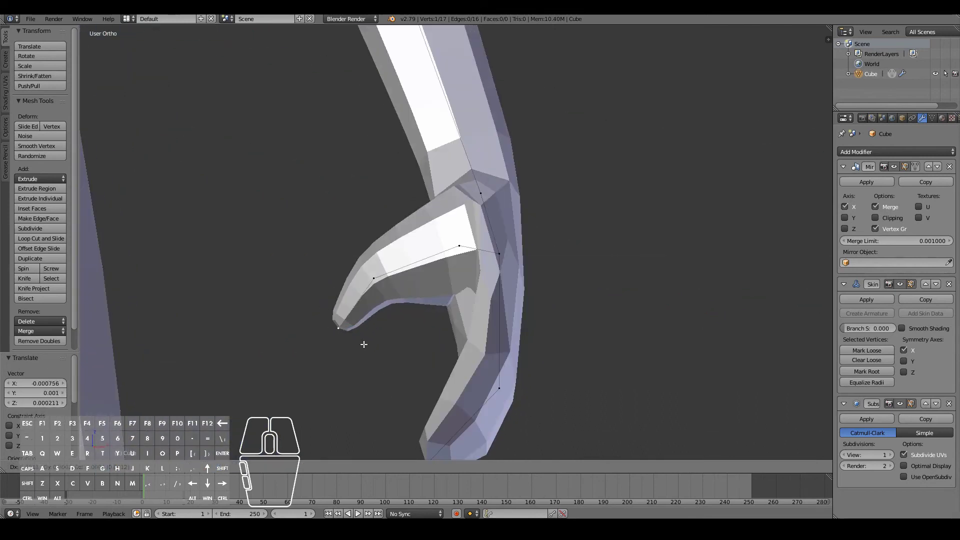
{"action": "left_click", "coordinate": [363, 344]}
{"action": "scroll", "coordinate": [364, 343], "scroll_direction": "down", "scroll_amount": 8}
{"action": "scroll", "coordinate": [427, 328], "scroll_direction": "up", "scroll_amount": 7}
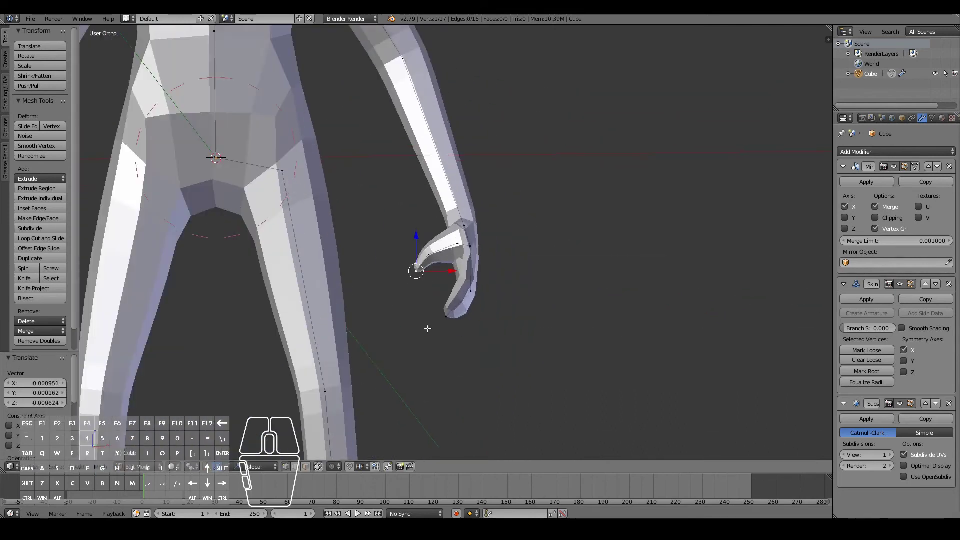
Step: Move the thumb's two outer vertices by about 0.003 along X and 0.001 along Z
{"action": "key", "text": "g"}
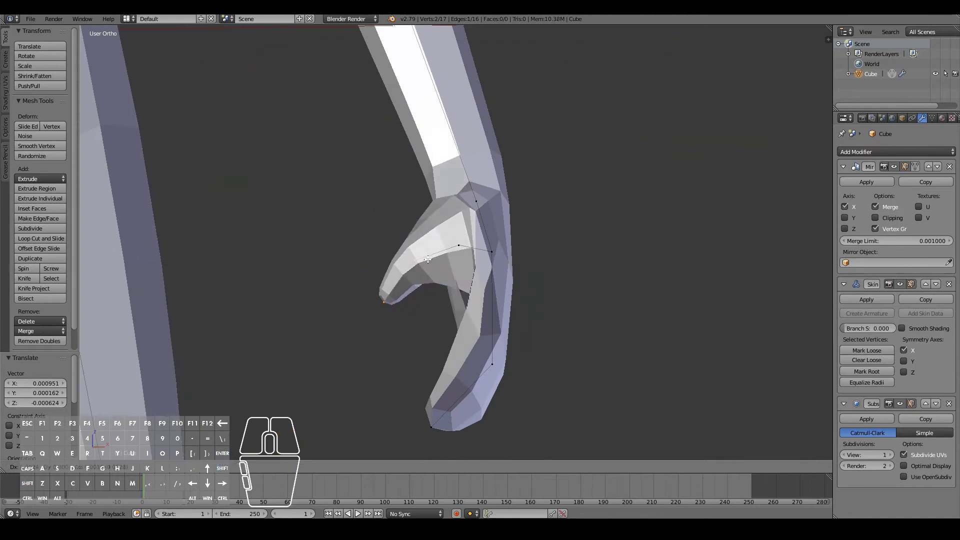
{"action": "left_click", "coordinate": [424, 262]}
{"action": "scroll", "coordinate": [424, 262], "scroll_direction": "down", "scroll_amount": 2}
{"action": "middle_click_drag", "start_coordinate": [424, 261], "coordinate": [434, 293]}
Step: Adjust the thumb end's skin size and shift its two vertices about -0.0007 along X and 0.0008 along Y
{"action": "right_click", "coordinate": [434, 293]}
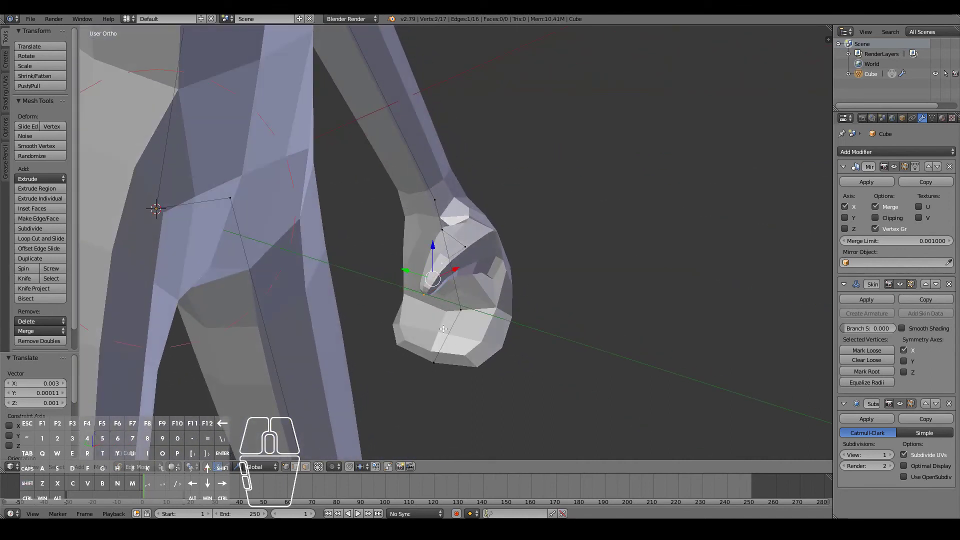
{"action": "key", "text": "ctrl+a"}
{"action": "left_click", "coordinate": [499, 379]}
{"action": "key", "text": "g"}
{"action": "left_click", "coordinate": [440, 328]}
{"action": "middle_click_drag", "start_coordinate": [441, 328], "coordinate": [415, 315]}
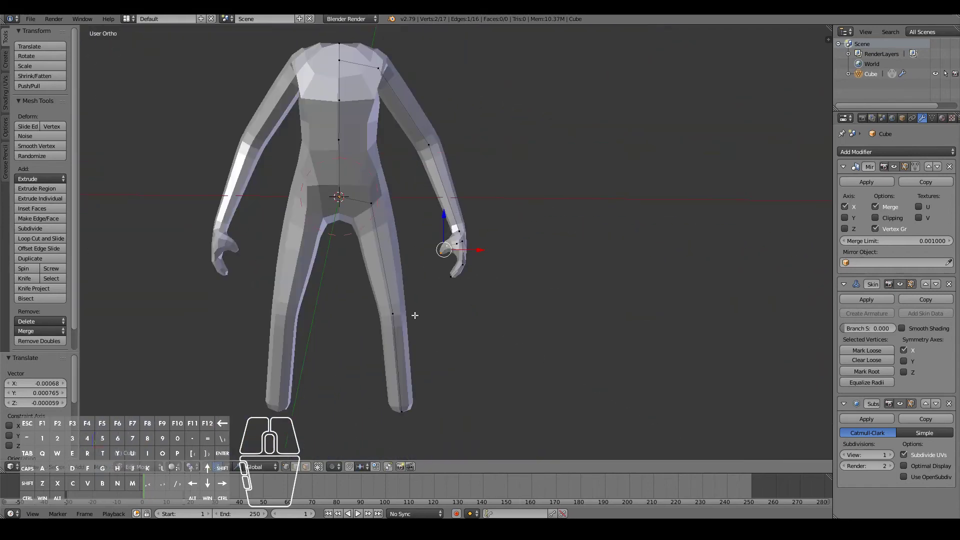
Step: Extrude the leg's bottom vertex a short distance straight down along Z to form the ankle
{"action": "key", "text": "KP_1"}
{"action": "scroll", "coordinate": [414, 317], "scroll_direction": "down", "scroll_amount": 5, "text": "shift"}
{"action": "right_click", "coordinate": [402, 262]}
{"action": "key", "text": "KP_3"}
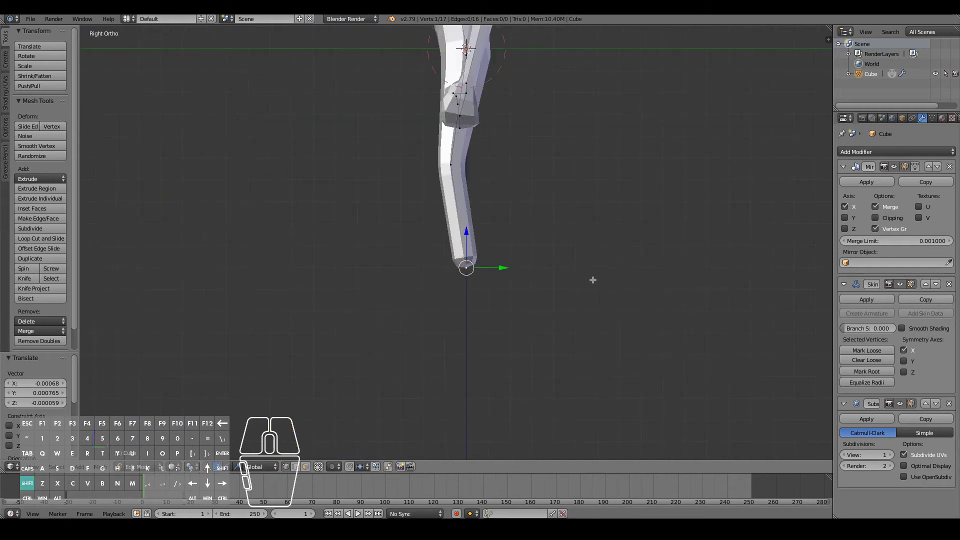
{"action": "scroll", "coordinate": [514, 266], "scroll_direction": "up", "scroll_amount": 3}
{"action": "scroll", "coordinate": [513, 264], "scroll_direction": "down", "scroll_amount": 4, "text": "shift"}
{"action": "scroll", "coordinate": [480, 257], "scroll_direction": "up", "scroll_amount": 4}
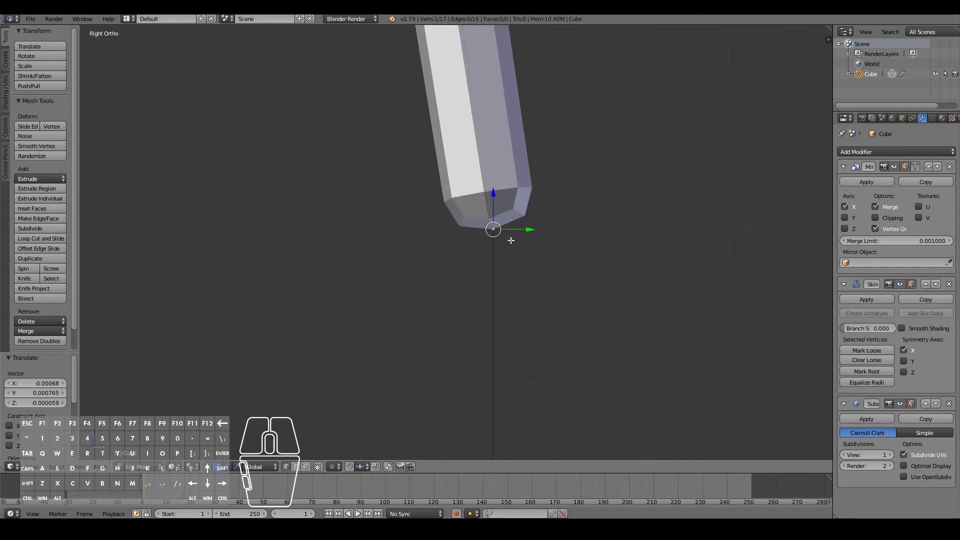
{"action": "key", "text": "e"}
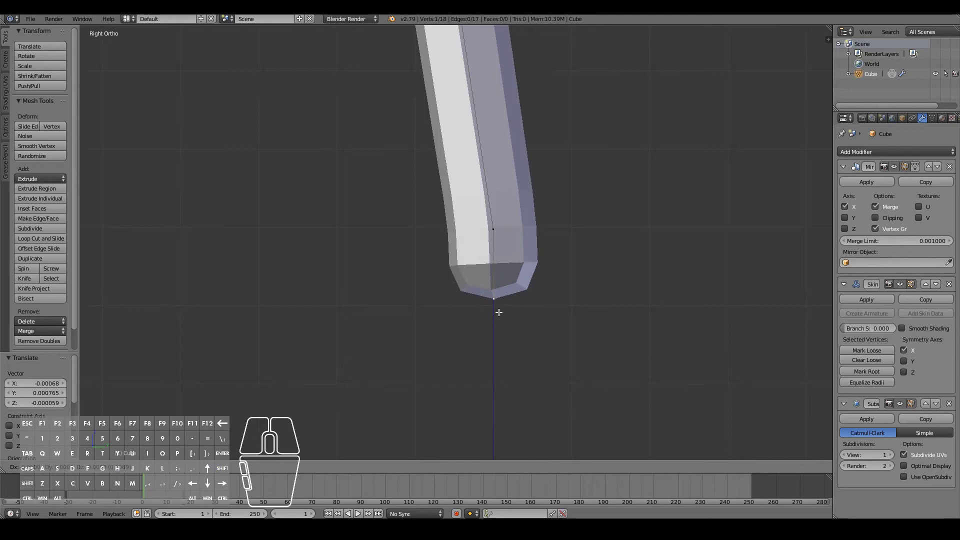
{"action": "key", "text": "z"}
{"action": "left_click", "coordinate": [499, 296]}
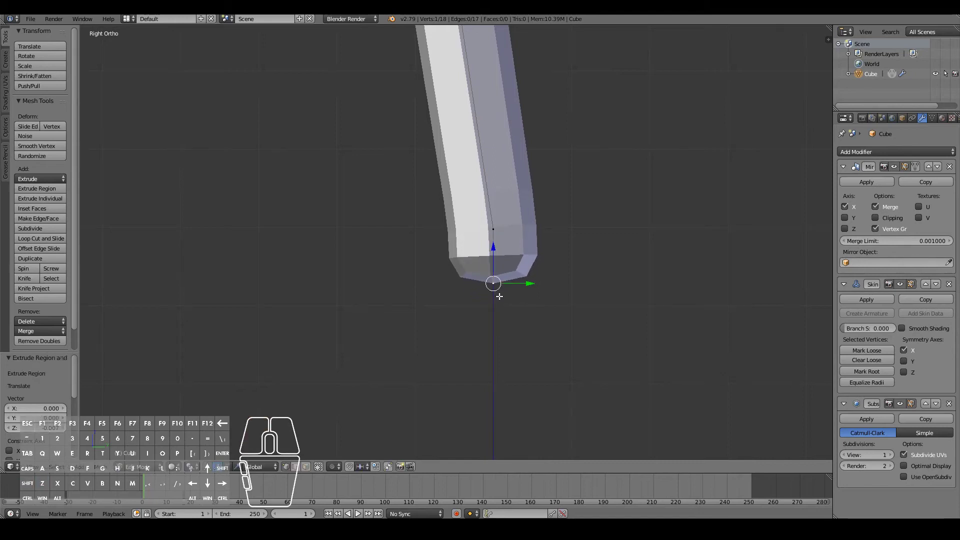
Step: Extrude the foot forward from the ankle base in two segments, plus one short segment backward for the heel
{"action": "key", "text": "e"}
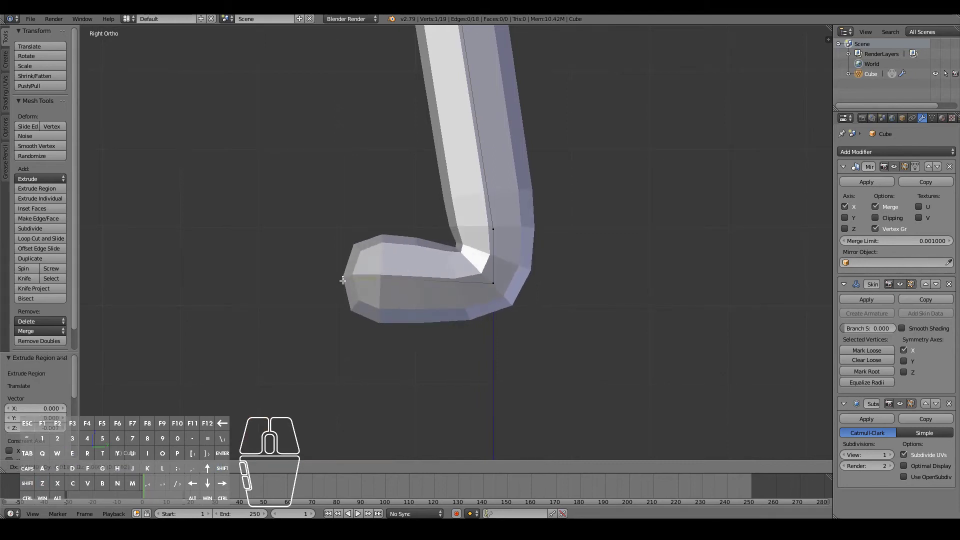
{"action": "left_click", "coordinate": [264, 290]}
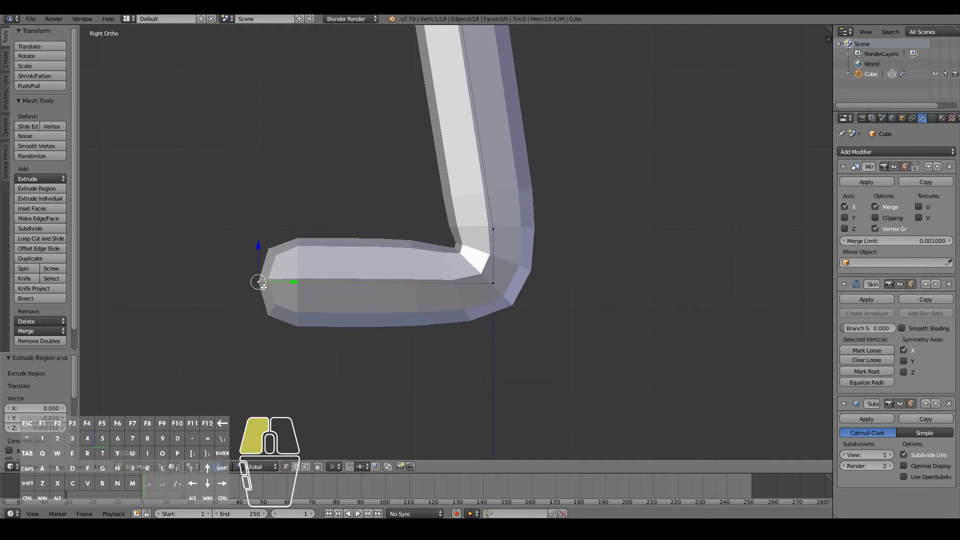
{"action": "key", "text": "e"}
{"action": "left_click", "coordinate": [194, 288]}
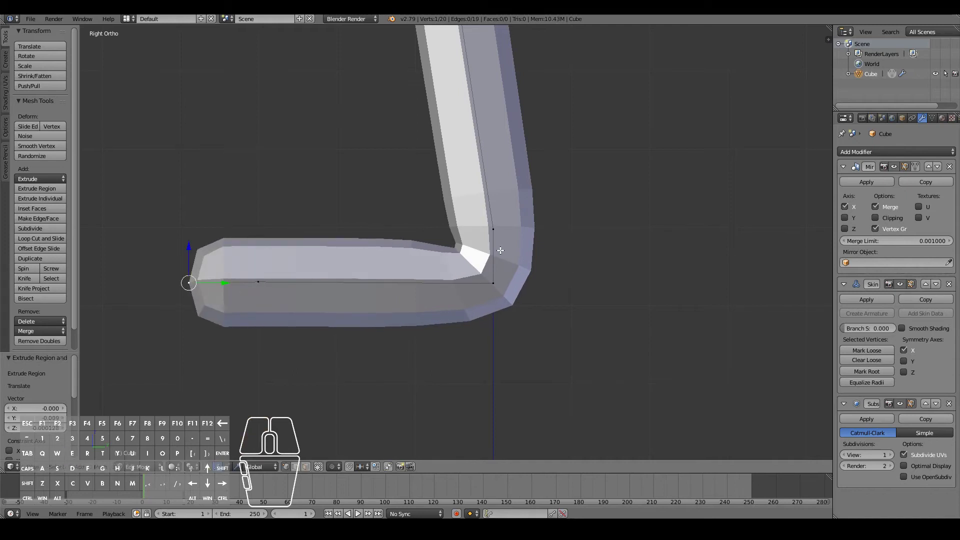
{"action": "key", "text": "e"}
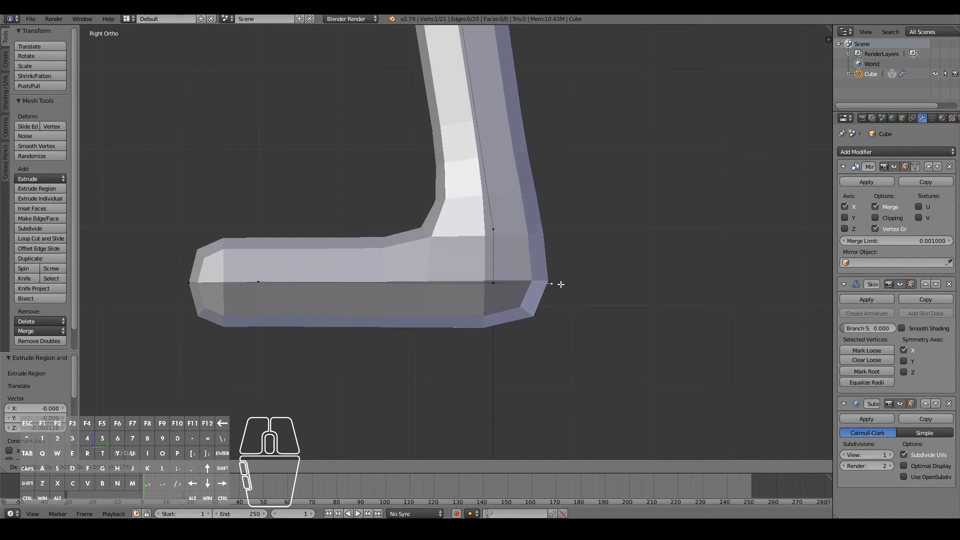
{"action": "left_click", "coordinate": [554, 284]}
Step: Widen the skin of the two front foot vertices by 2.118 along X
{"action": "middle_click_drag", "start_coordinate": [553, 285], "coordinate": [464, 397]}
{"action": "right_click", "coordinate": [362, 326], "text": "shift"}
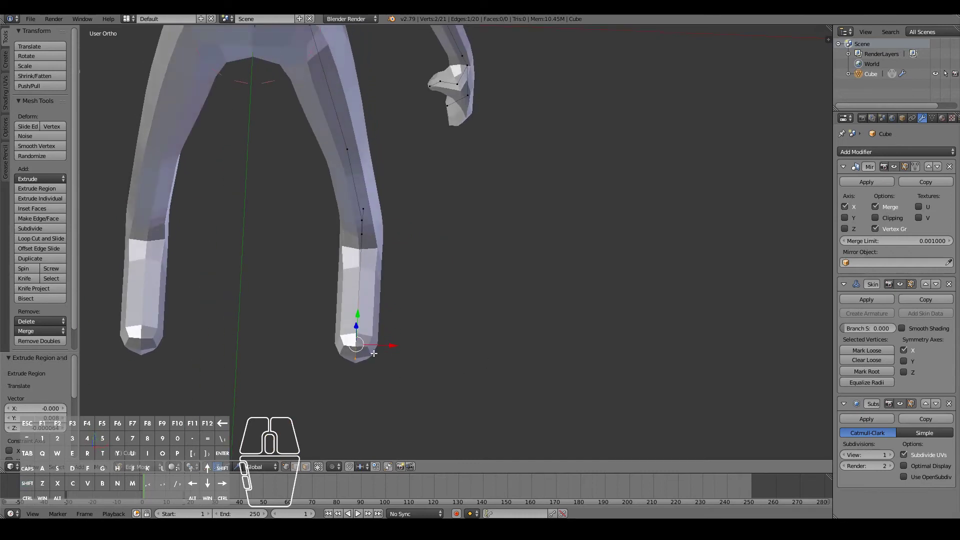
{"action": "key", "text": "ctrl+a"}
{"action": "key", "text": "x"}
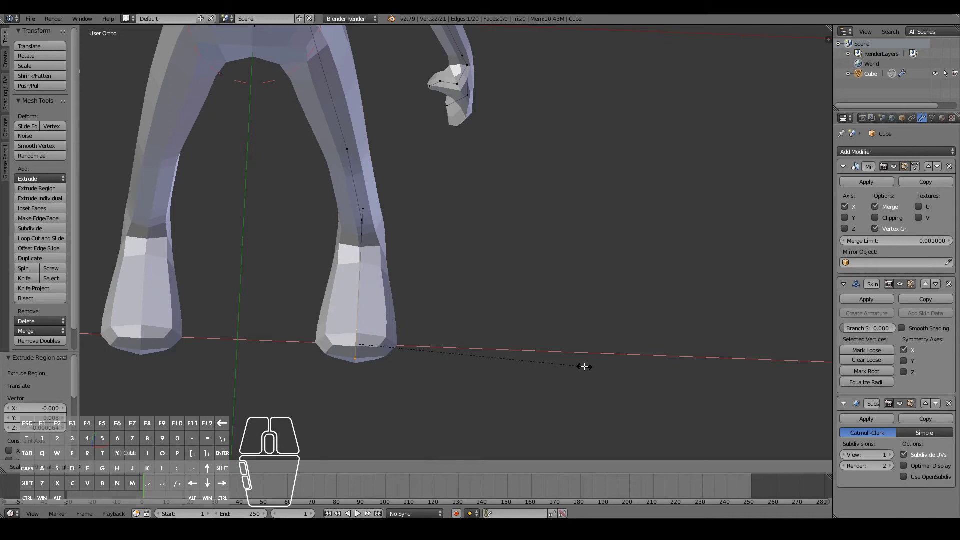
{"action": "left_click", "coordinate": [612, 368]}
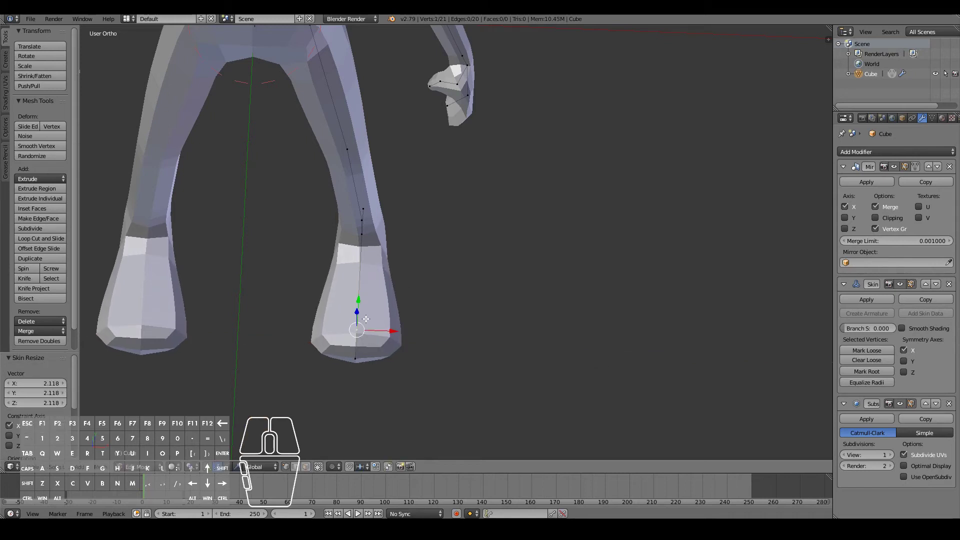
Step: Subdivide the long foot edge once and scale the new midfoot vertex's skin by 0.760 along X
{"action": "middle_click_drag", "start_coordinate": [370, 297], "coordinate": [356, 301]}
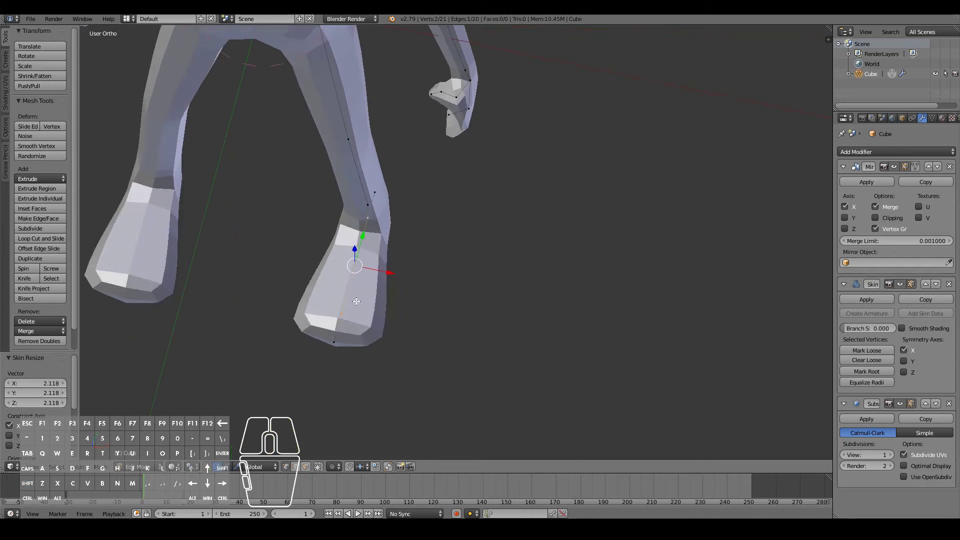
{"action": "key", "text": "w"}
{"action": "left_click", "coordinate": [330, 281]}
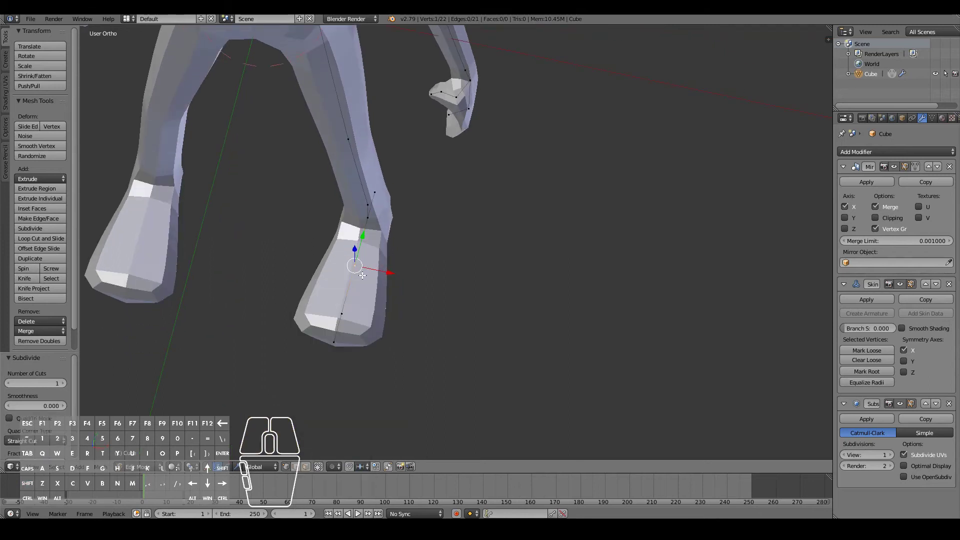
{"action": "middle_click_drag", "start_coordinate": [350, 285], "coordinate": [410, 289]}
{"action": "key", "text": "s"}
{"action": "key", "text": "x"}
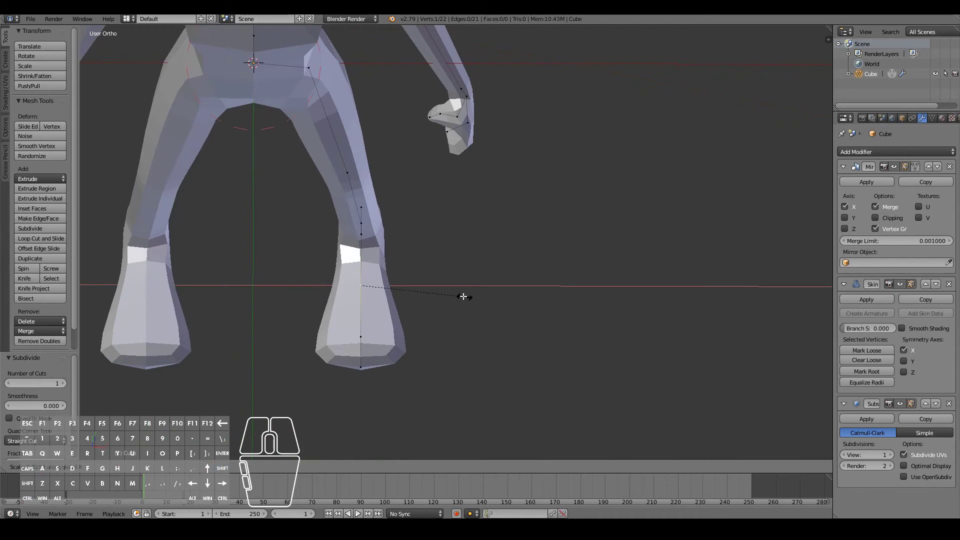
{"action": "left_click", "coordinate": [458, 297]}
Step: Scale the heel vertex's skin by 1.836 along X and shift the vertex by 0.000462 along X
{"action": "middle_click_drag", "start_coordinate": [457, 297], "coordinate": [404, 207]}
{"action": "middle_click_drag", "start_coordinate": [560, 297], "coordinate": [637, 315]}
{"action": "key", "text": "ctrl+a"}
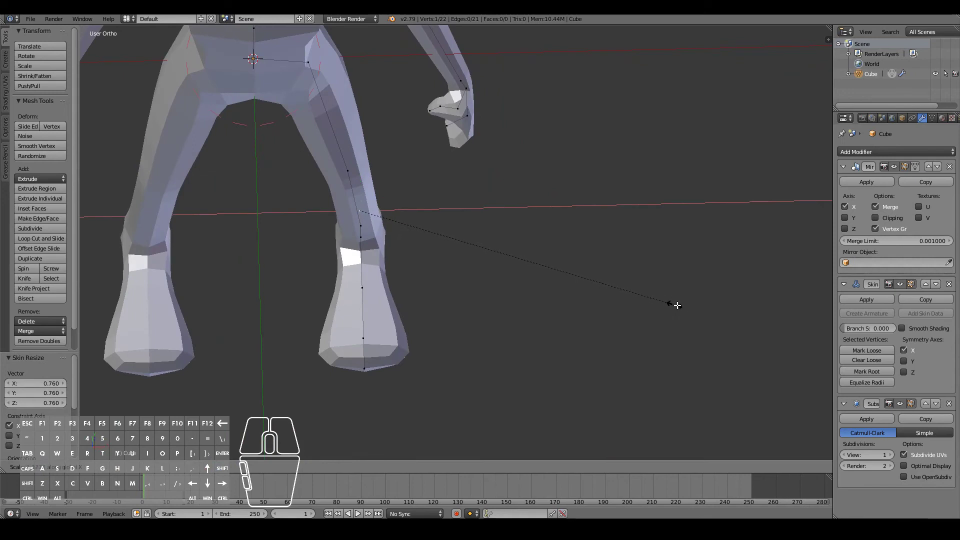
{"action": "left_click", "coordinate": [820, 320]}
{"action": "middle_click_drag", "start_coordinate": [698, 283], "coordinate": [470, 220]}
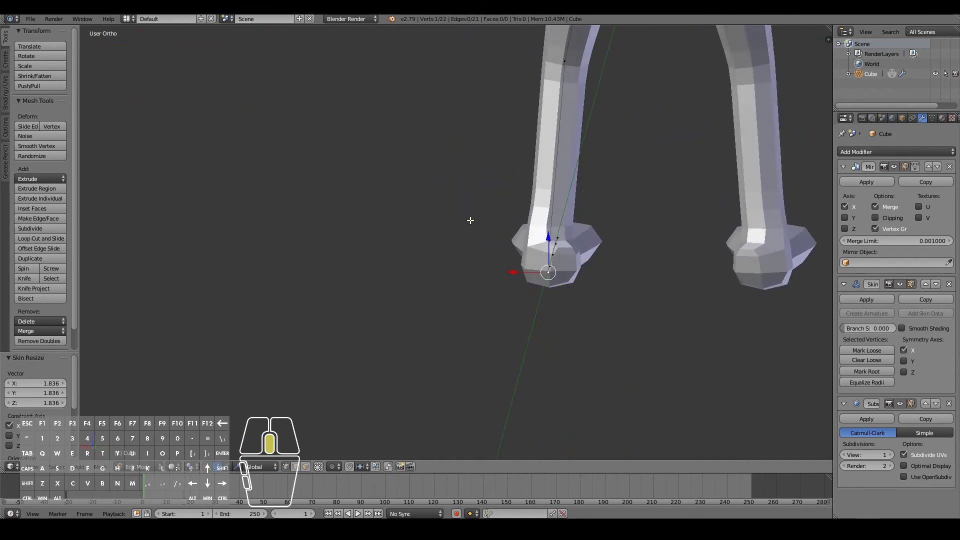
{"action": "scroll", "coordinate": [552, 251], "scroll_direction": "up", "scroll_amount": 2}
{"action": "left_click_drag", "start_coordinate": [556, 287], "coordinate": [555, 288]}
{"action": "middle_click_drag", "start_coordinate": [555, 289], "coordinate": [651, 312]}
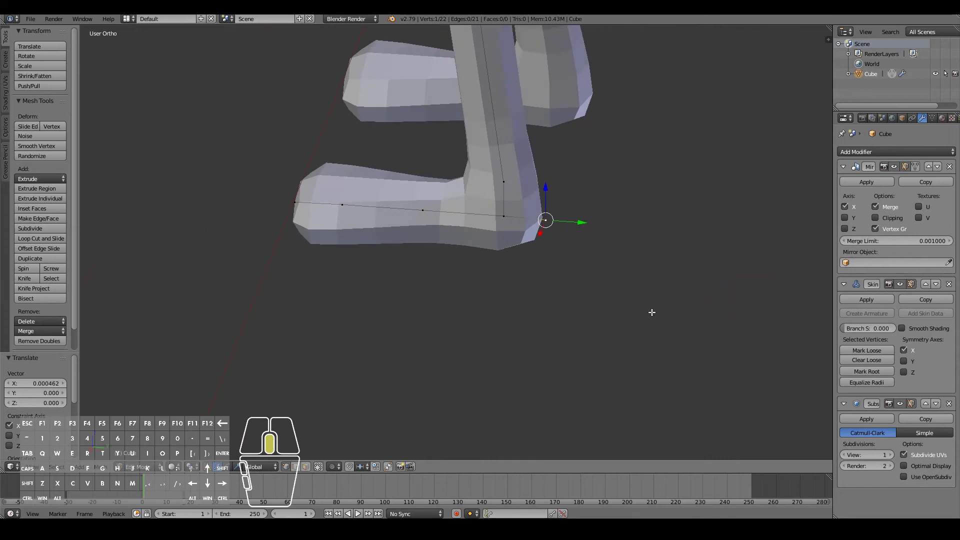
{"action": "key", "text": "KP_3"}
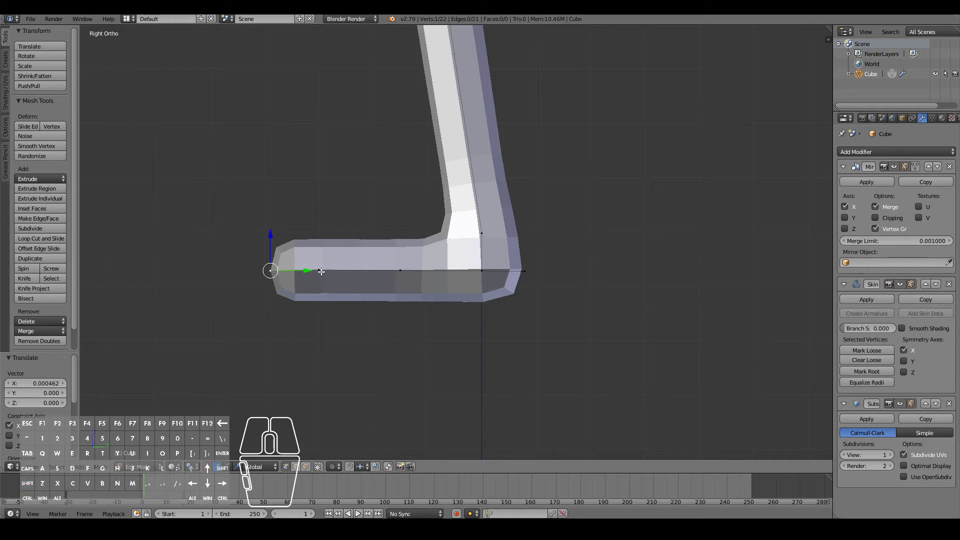
{"action": "key", "text": "ctrl+a"}
{"action": "key", "text": "z"}
{"action": "right_click", "coordinate": [410, 317]}
{"action": "key", "text": "s"}
{"action": "key", "text": "z"}
{"action": "left_click", "coordinate": [495, 364]}
{"action": "middle_click_drag", "start_coordinate": [496, 364], "coordinate": [451, 352]}
{"action": "key", "text": "ctrl+a"}
{"action": "key", "text": "y"}
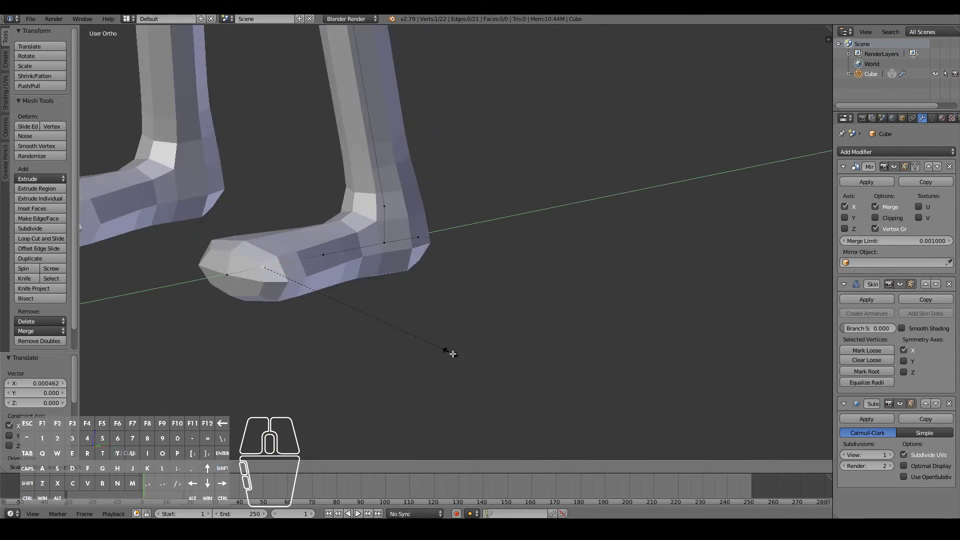
{"action": "right_click", "coordinate": [479, 399]}
Step: Scale the ball-of-foot vertex's skin by 1.258 along Y and raise the vertex 0.001 along Z
{"action": "key", "text": "KP_1"}
{"action": "key", "text": "KP_3"}
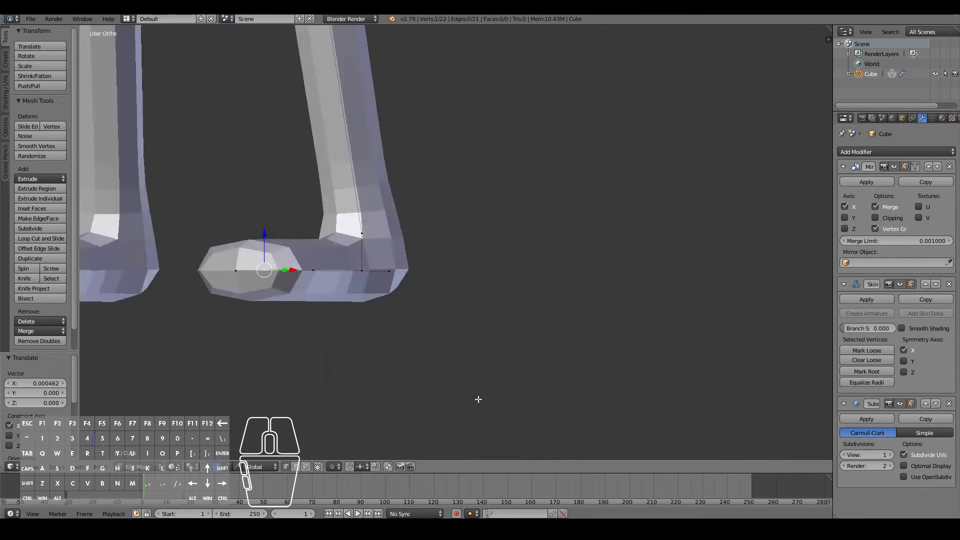
{"action": "key", "text": "s"}
{"action": "key", "text": "y"}
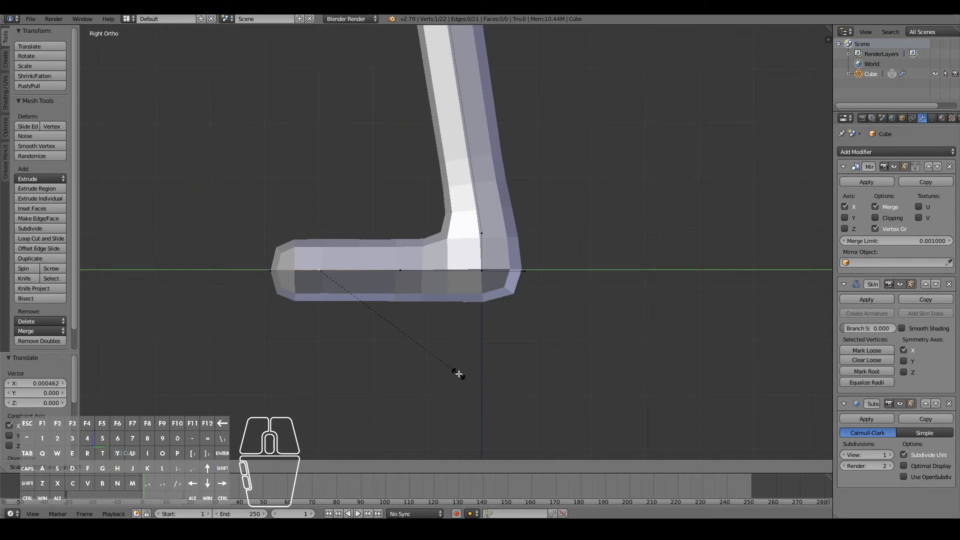
{"action": "left_click", "coordinate": [478, 422]}
{"action": "key", "text": "g"}
{"action": "key", "text": "z"}
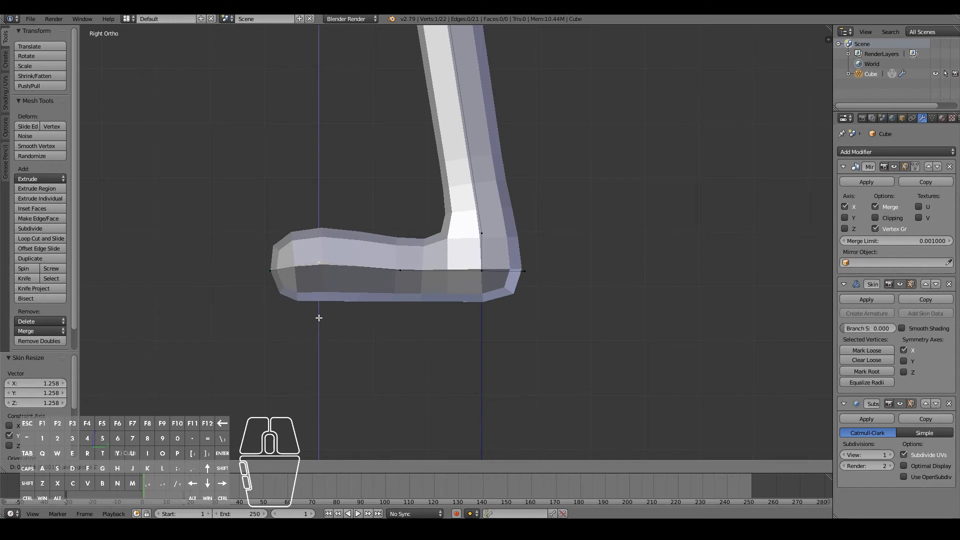
{"action": "left_click", "coordinate": [319, 318]}
Step: Slim the midfoot vertex's skin along Y and lower the vertex by 0.00009 along Z
{"action": "key", "text": "s"}
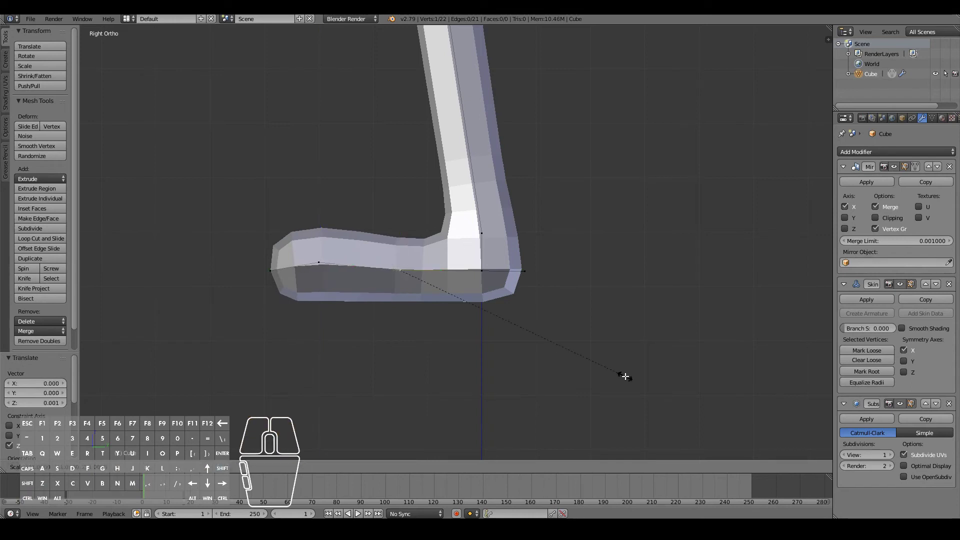
{"action": "key", "text": "y"}
{"action": "left_click", "coordinate": [587, 369]}
{"action": "key", "text": "g"}
{"action": "key", "text": "z"}
{"action": "left_click", "coordinate": [408, 272]}
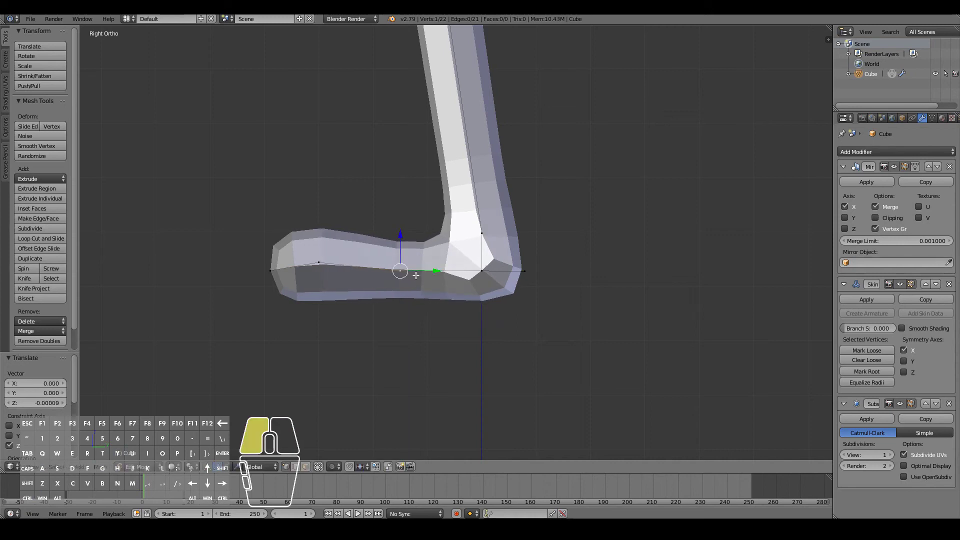
Step: Scale the toe-tip vertex's skin by 0.420 along Y and lower the vertex along Z towards the sole
{"action": "right_click", "coordinate": [271, 274]}
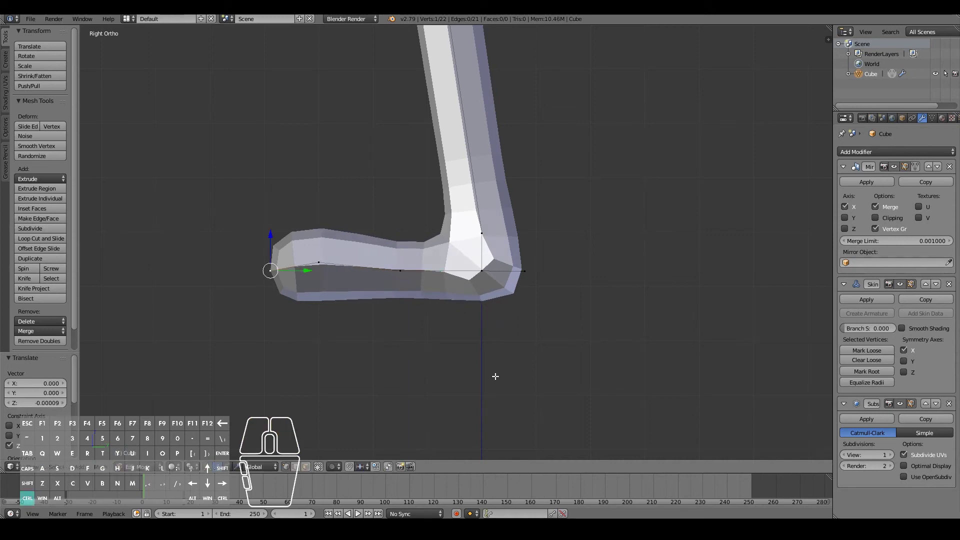
{"action": "key", "text": "ctrl+a"}
{"action": "key", "text": "y"}
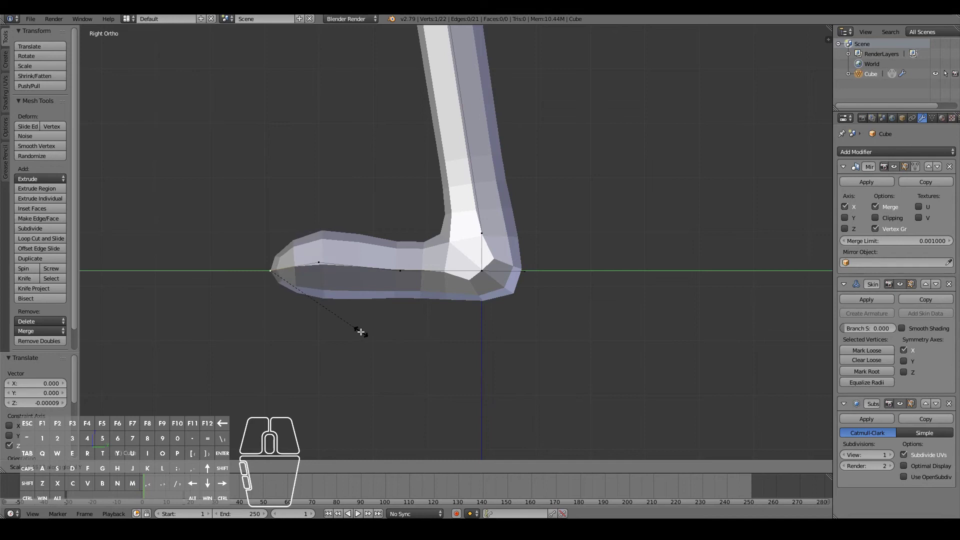
{"action": "left_click", "coordinate": [356, 328]}
{"action": "key", "text": "g"}
{"action": "key", "text": "z"}
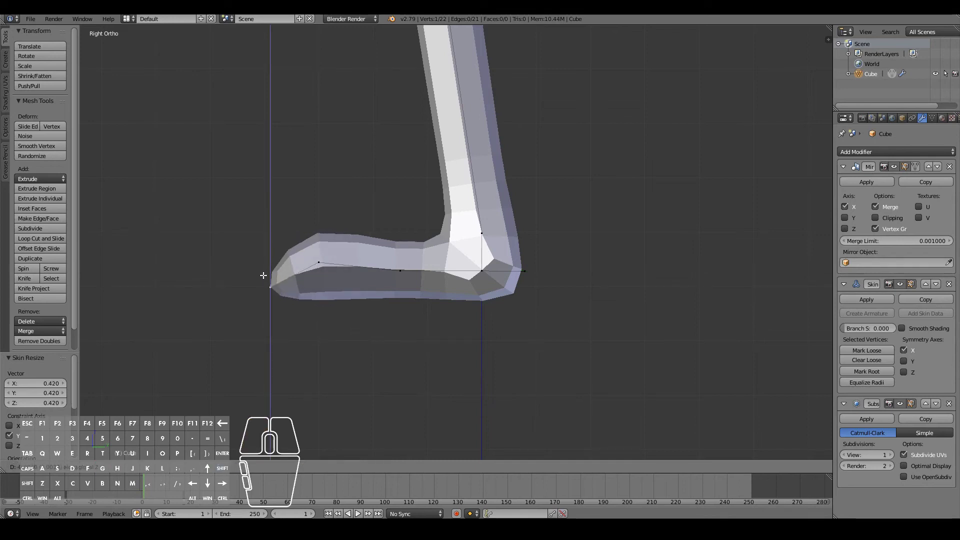
{"action": "left_click", "coordinate": [263, 275]}
Step: Narrow the toe tip's skin by 0.608 along X
{"action": "middle_click_drag", "start_coordinate": [263, 278], "coordinate": [380, 322]}
{"action": "key", "text": "ctrl+a"}
{"action": "key", "text": "x"}
{"action": "left_click", "coordinate": [425, 399]}
Step: Examine the finished feet and the figure's overall proportions from the front and side
{"action": "middle_click_drag", "start_coordinate": [425, 399], "coordinate": [291, 288]}
{"action": "scroll", "coordinate": [375, 378], "scroll_direction": "down", "scroll_amount": 3}
{"action": "scroll", "coordinate": [288, 288], "scroll_direction": "down", "scroll_amount": 2}
{"action": "key", "text": "KP_1"}
{"action": "key", "text": "KP_3"}
{"action": "key", "text": "KP_1"}
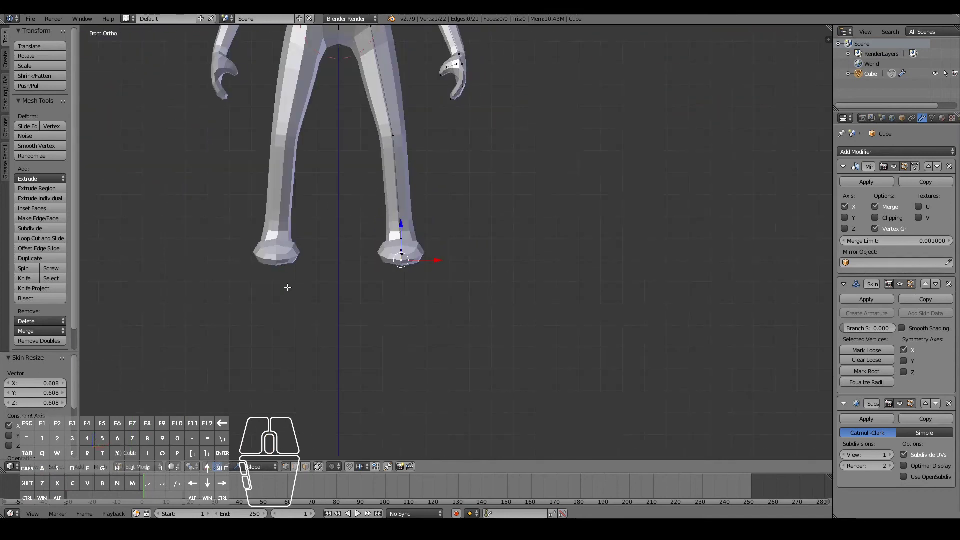
{"action": "scroll", "coordinate": [288, 287], "scroll_direction": "up", "scroll_amount": 5, "text": "shift"}
{"action": "scroll", "coordinate": [470, 217], "scroll_direction": "down", "scroll_amount": 3}
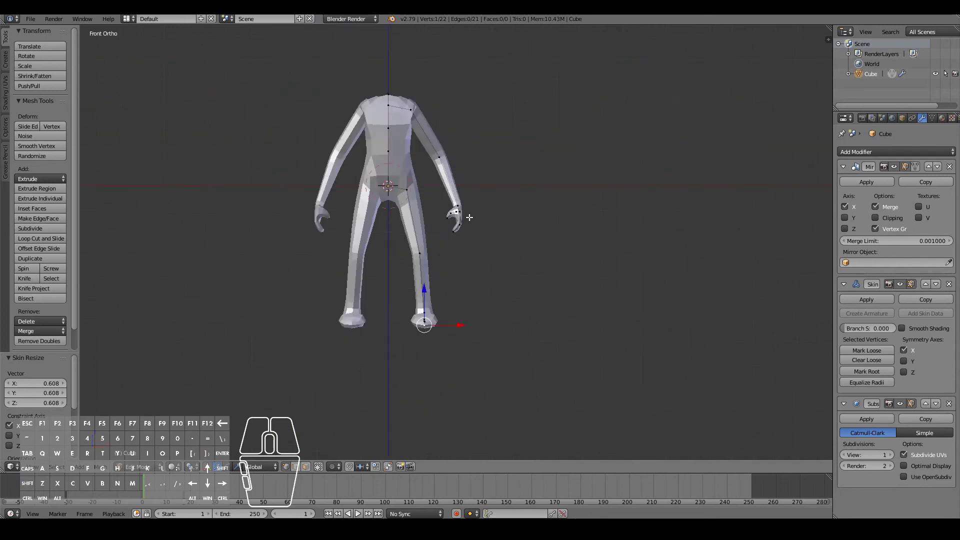
Step: Move the three front foot vertices together about 0.004 back along Y to shorten the foot
{"action": "key", "text": "KP_3"}
{"action": "scroll", "coordinate": [465, 225], "scroll_direction": "up", "scroll_amount": 3}
{"action": "right_click", "coordinate": [434, 425]}
{"action": "right_click", "coordinate": [404, 427], "text": "shift"}
{"action": "right_click", "coordinate": [381, 429], "text": "shift"}
{"action": "middle_click_drag", "start_coordinate": [428, 271], "coordinate": [540, 228]}
{"action": "middle_click_drag", "start_coordinate": [436, 450], "coordinate": [452, 426]}
{"action": "key", "text": "KP_3"}
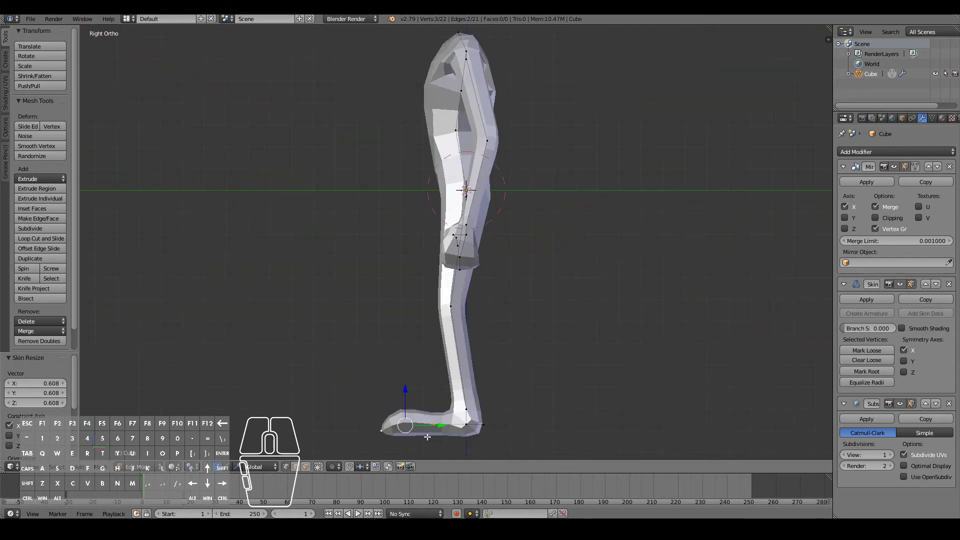
{"action": "key", "text": "g"}
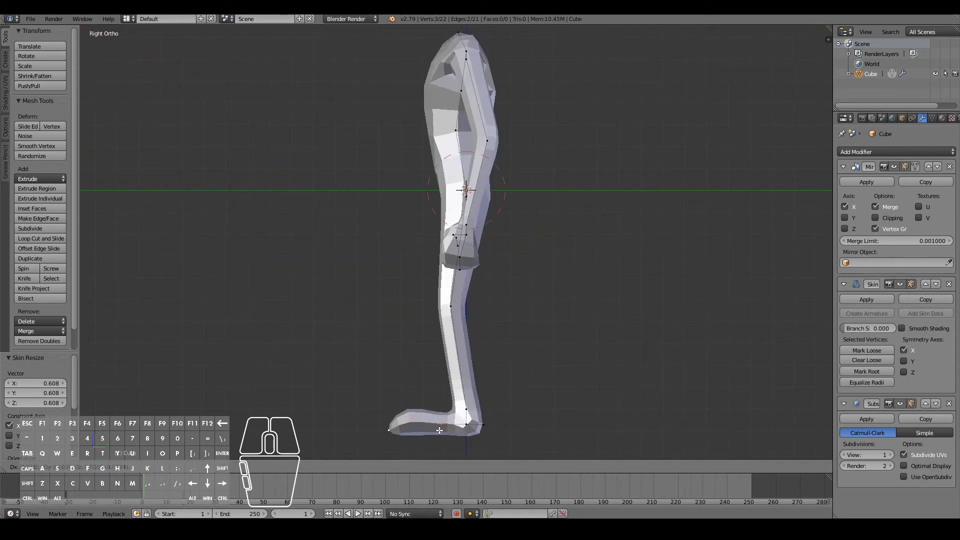
{"action": "left_click", "coordinate": [439, 430]}
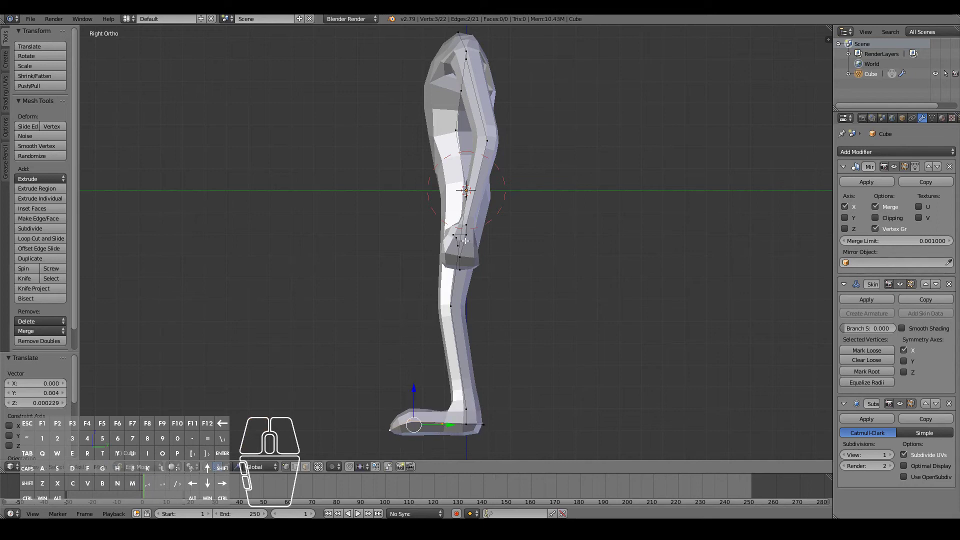
Step: Shorten the foot by moving its middle vertex back about 0.001, and its two toe vertices back in two moves of about 0.001
{"action": "right_click", "coordinate": [423, 425]}
{"action": "key", "text": "g"}
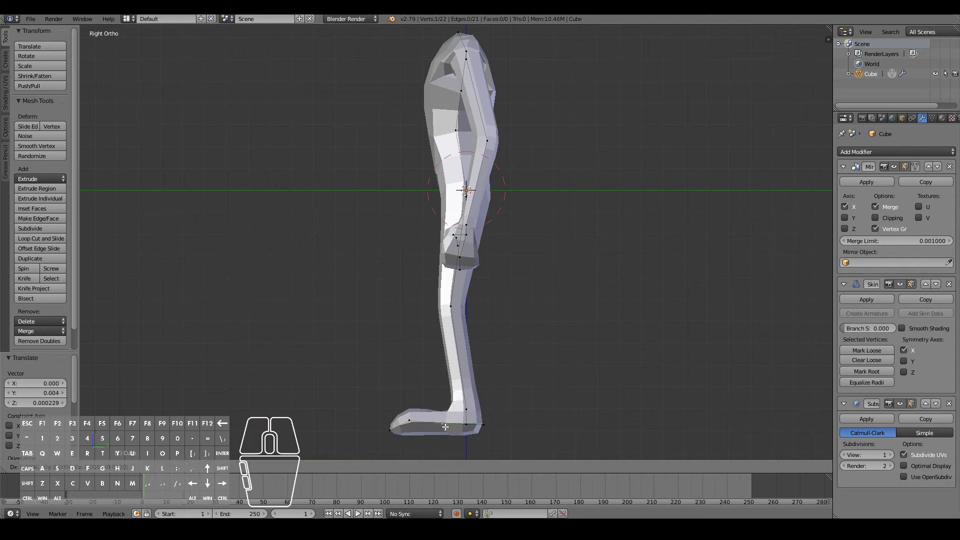
{"action": "left_click", "coordinate": [447, 427]}
{"action": "right_click", "coordinate": [405, 425]}
{"action": "right_click", "coordinate": [401, 432], "text": "shift"}
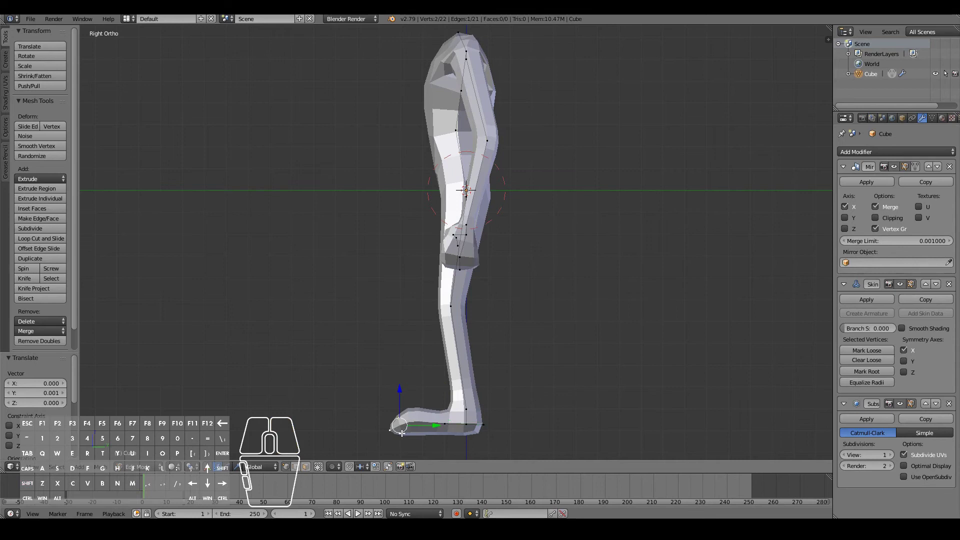
{"action": "key", "text": "g"}
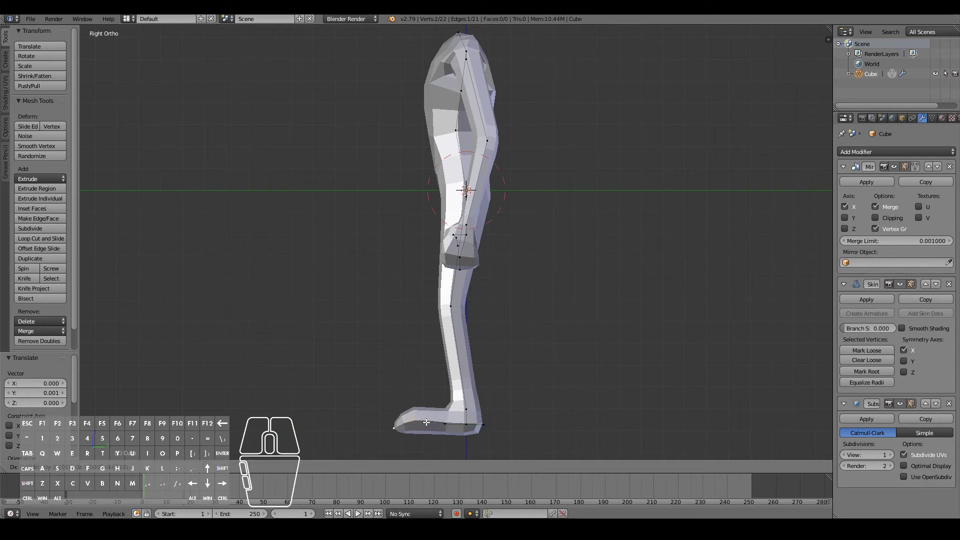
{"action": "left_click", "coordinate": [427, 425]}
{"action": "key", "text": "g"}
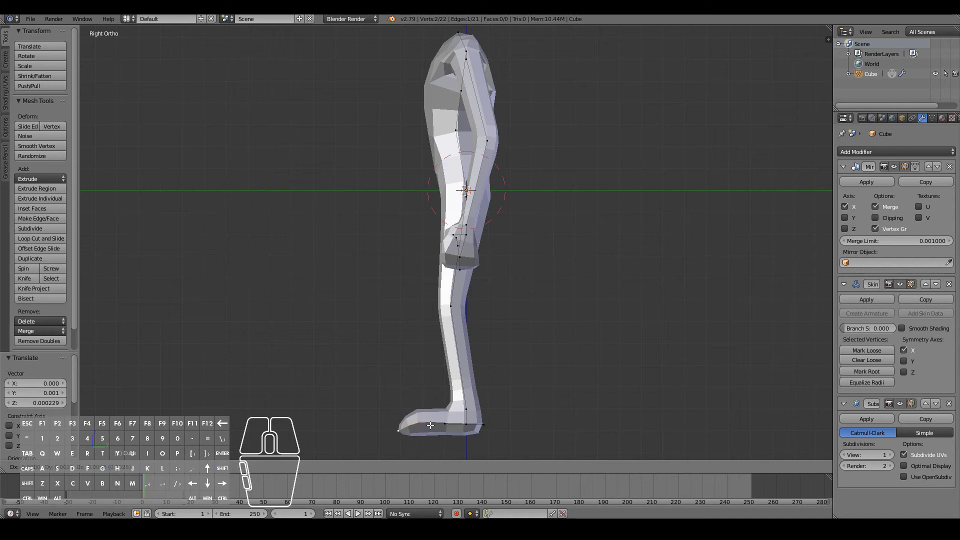
{"action": "left_click", "coordinate": [433, 425]}
Step: Scale the skin of the three front foot vertices by 0.826 along Y and lower them about 0.0005 along Z
{"action": "right_click", "coordinate": [448, 425]}
{"action": "right_click", "coordinate": [428, 426]}
{"action": "right_click", "coordinate": [431, 429], "text": "shift"}
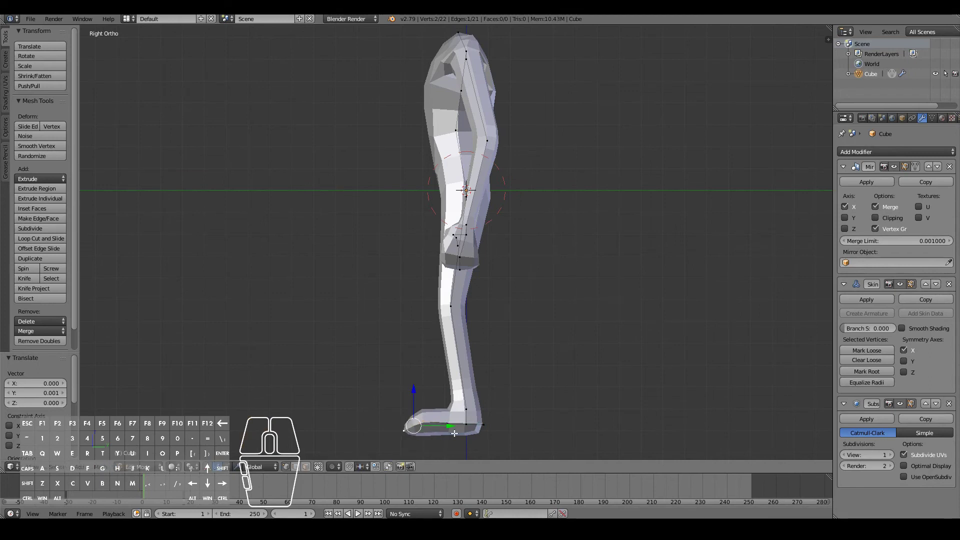
{"action": "right_click", "coordinate": [448, 427], "text": "shift"}
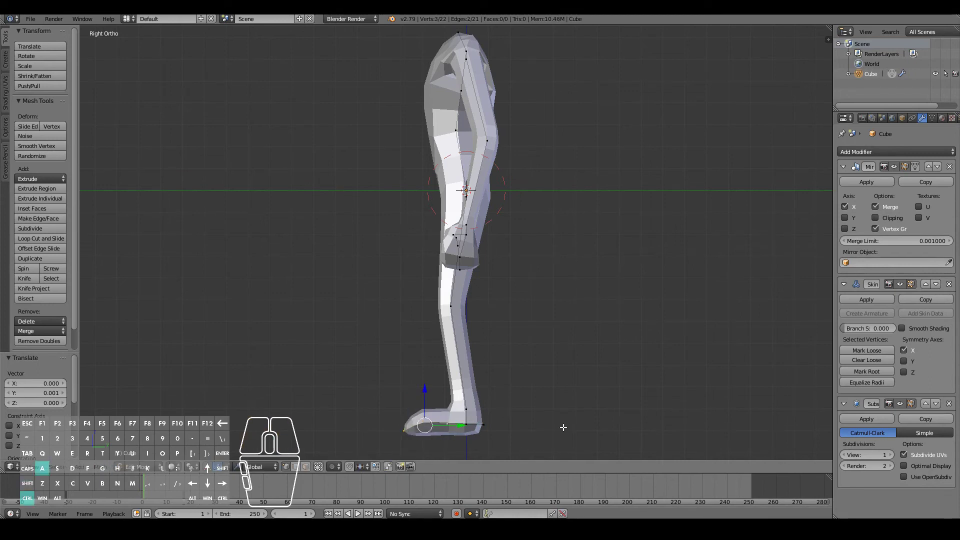
{"action": "key", "text": "s"}
{"action": "key", "text": "y"}
{"action": "left_click", "coordinate": [538, 425]}
{"action": "key", "text": "g"}
{"action": "key", "text": "z"}
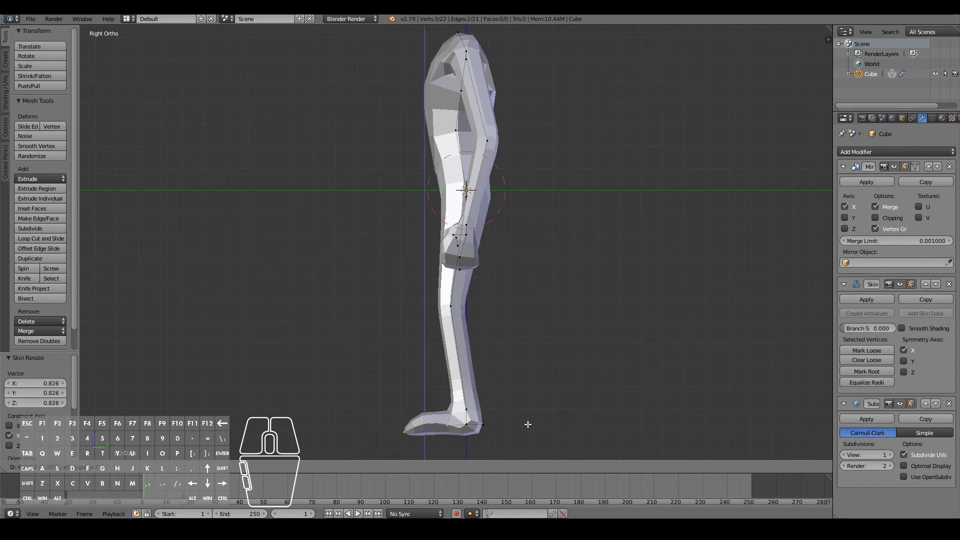
{"action": "left_click", "coordinate": [527, 423]}
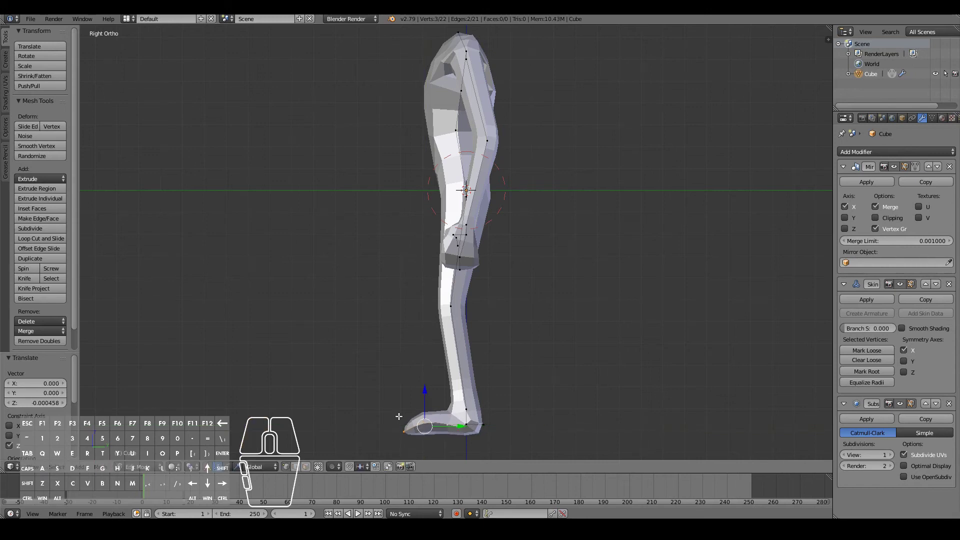
Step: Move the three front foot vertices together about 0.001 back along Y
{"action": "scroll", "coordinate": [441, 432], "scroll_direction": "up", "scroll_amount": 1}
{"action": "scroll", "coordinate": [451, 430], "scroll_direction": "down", "scroll_amount": 10, "text": "shift"}
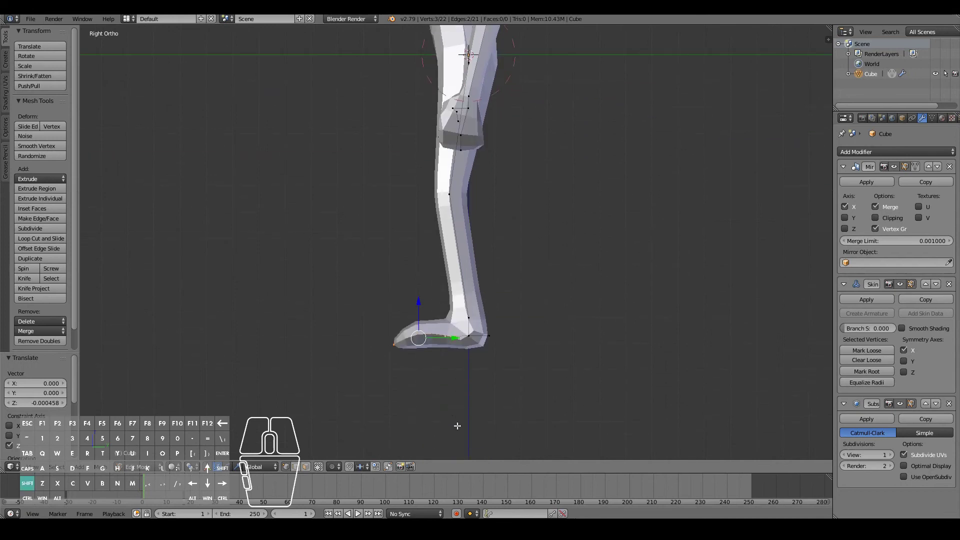
{"action": "scroll", "coordinate": [454, 422], "scroll_direction": "up", "scroll_amount": 2}
{"action": "right_click", "coordinate": [442, 387]}
{"action": "right_click", "coordinate": [398, 374], "text": "shift"}
{"action": "right_click", "coordinate": [370, 388], "text": "shift"}
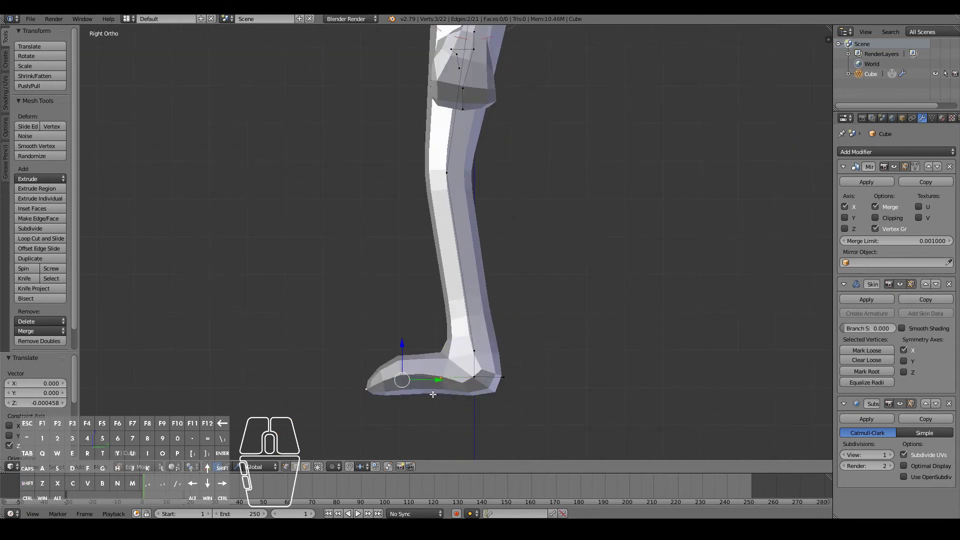
{"action": "left_click_drag", "start_coordinate": [438, 382], "coordinate": [441, 386]}
{"action": "middle_click_drag", "start_coordinate": [440, 386], "coordinate": [498, 413]}
{"action": "key", "text": "KP_1"}
{"action": "key", "text": "KP_3"}
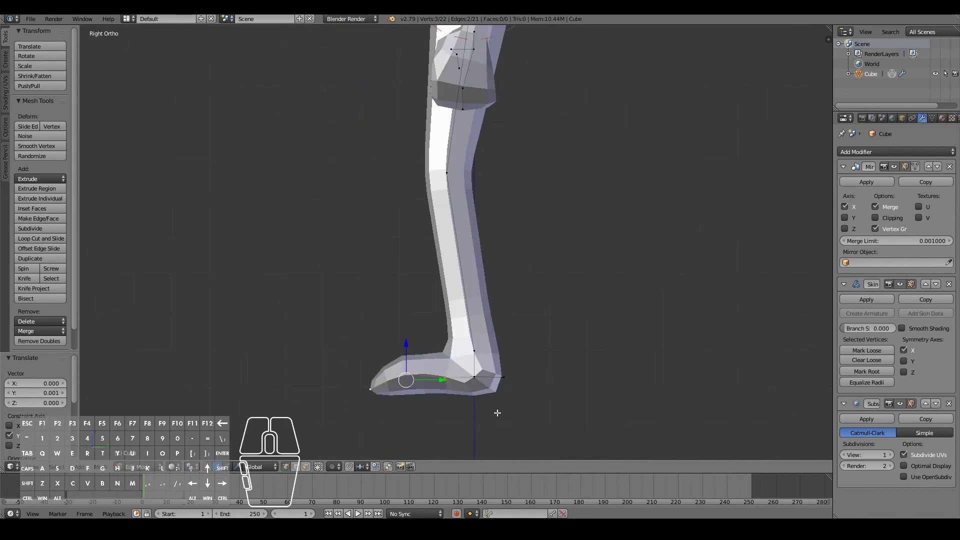
Step: Examine the shortened feet and the figure's overall proportions from the side, front and an angled view
{"action": "middle_click_drag", "start_coordinate": [336, 341], "coordinate": [382, 322]}
{"action": "scroll", "coordinate": [381, 318], "scroll_direction": "down", "scroll_amount": 5}
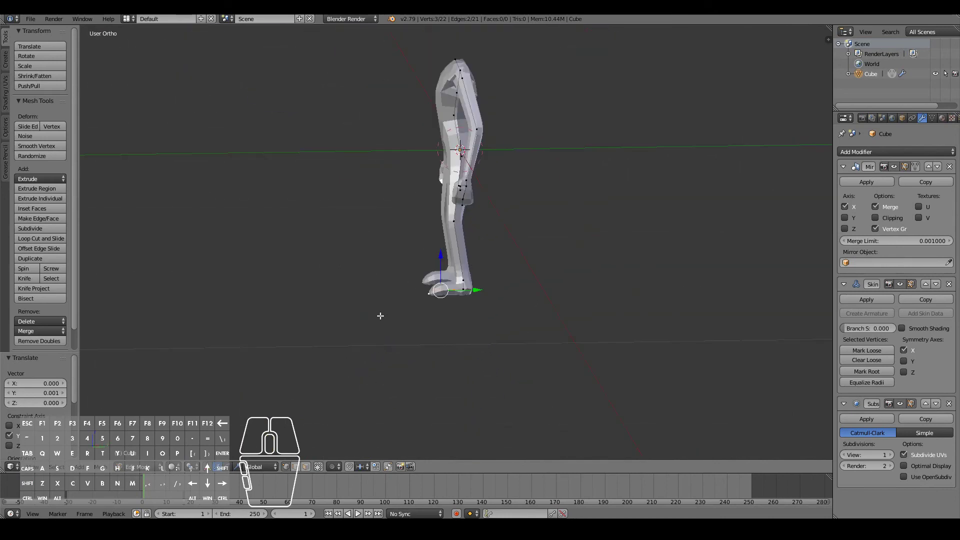
{"action": "key", "text": "KP_3"}
{"action": "key", "text": "KP_1"}
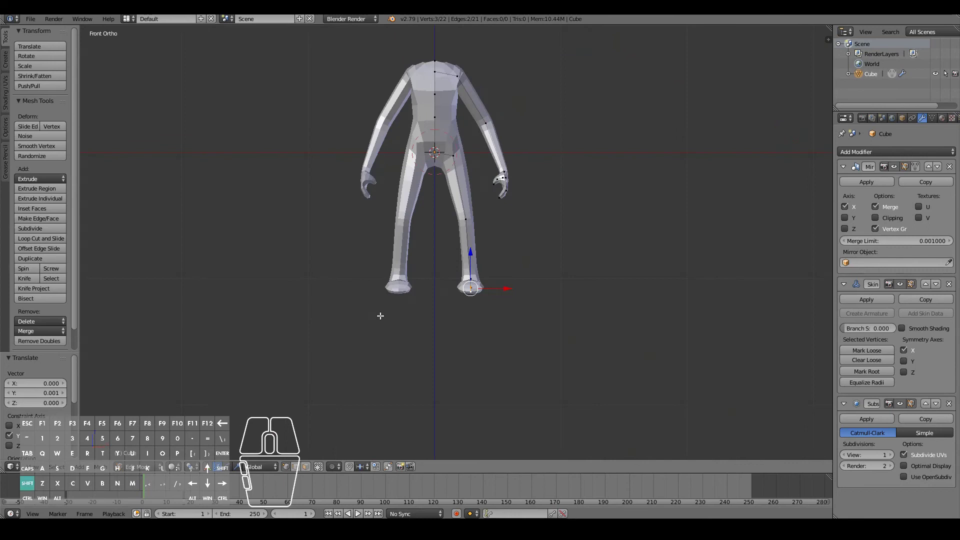
{"action": "scroll", "coordinate": [380, 315], "scroll_direction": "up", "scroll_amount": 14, "text": "shift"}
{"action": "scroll", "coordinate": [505, 337], "scroll_direction": "down", "scroll_amount": 4}
{"action": "scroll", "coordinate": [517, 340], "scroll_direction": "up", "scroll_amount": 3}
{"action": "scroll", "coordinate": [522, 342], "scroll_direction": "down", "scroll_amount": 6, "text": "shift"}
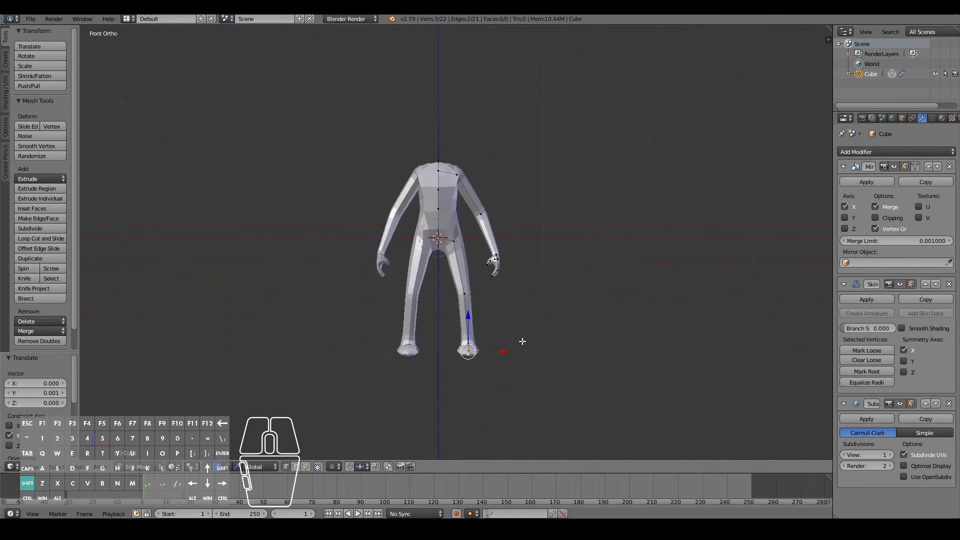
{"action": "scroll", "coordinate": [522, 341], "scroll_direction": "up", "scroll_amount": 3}
{"action": "middle_click_drag", "start_coordinate": [523, 338], "coordinate": [489, 281]}
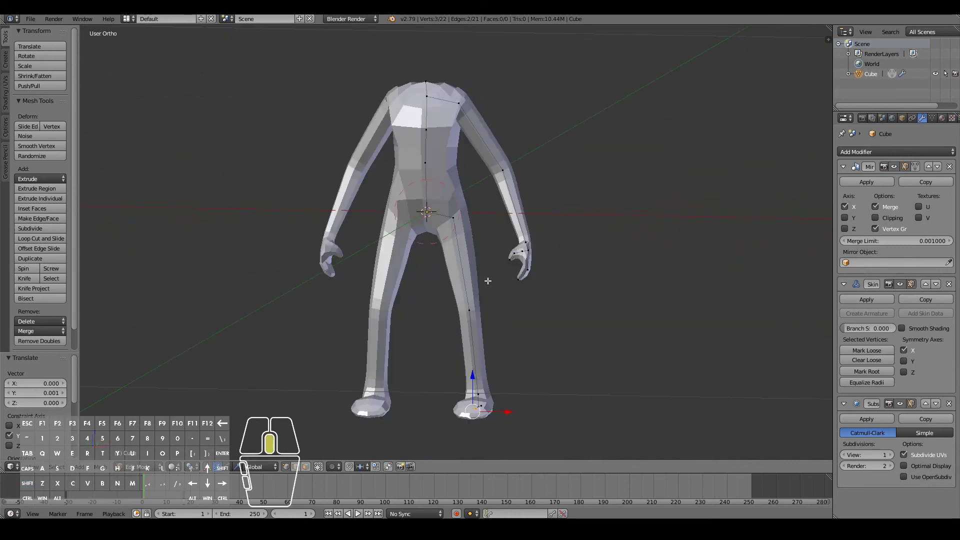
Step: Save the Blender file
{"action": "key", "text": "KP_1"}
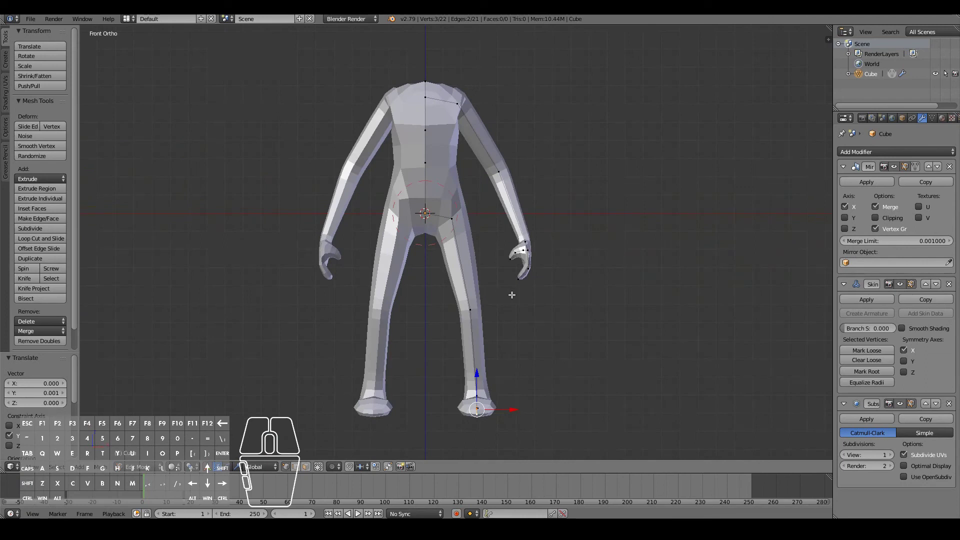
{"action": "left_click", "coordinate": [31, 18]}
{"action": "left_click", "coordinate": [50, 96]}
Step: Extrude the topmost torso vertex upward and slightly forward as a neck, and shift its end about 0.002 forward and 0.002 down
{"action": "scroll", "coordinate": [477, 196], "scroll_direction": "up", "scroll_amount": 6, "text": "shift"}
{"action": "scroll", "coordinate": [476, 196], "scroll_direction": "up", "scroll_amount": 2}
{"action": "key", "text": "KP_3"}
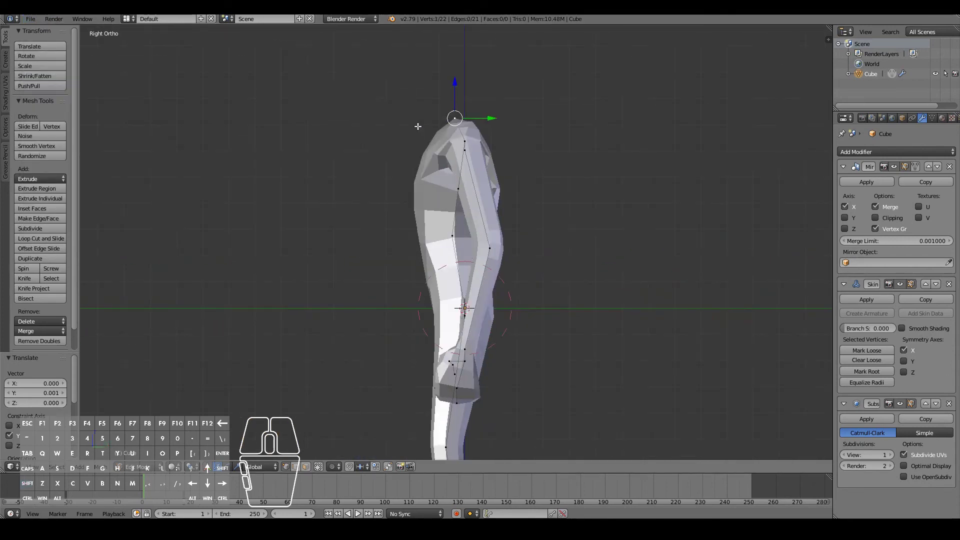
{"action": "scroll", "coordinate": [435, 146], "scroll_direction": "up", "scroll_amount": 3, "text": "shift"}
{"action": "scroll", "coordinate": [473, 232], "scroll_direction": "up", "scroll_amount": 3}
{"action": "scroll", "coordinate": [473, 232], "scroll_direction": "up", "scroll_amount": 2}
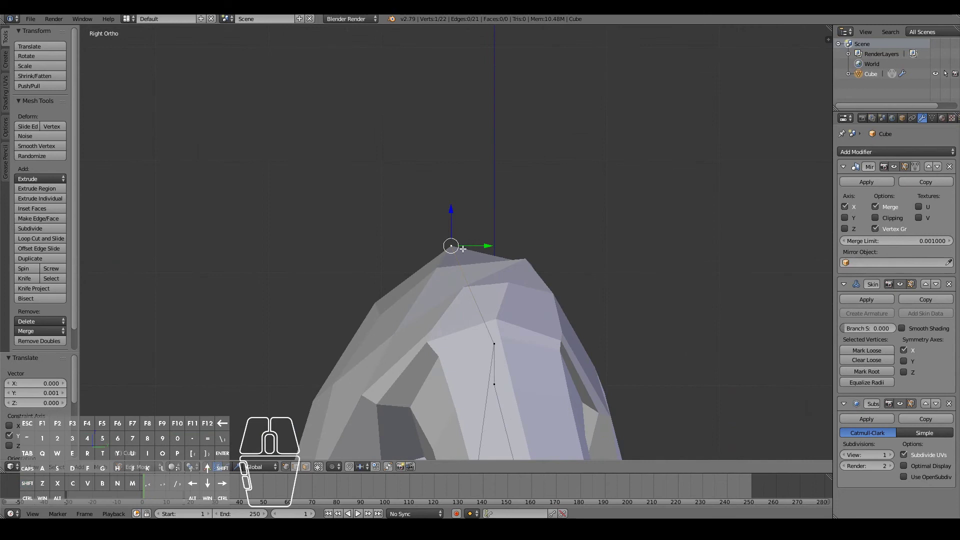
{"action": "key", "text": "e"}
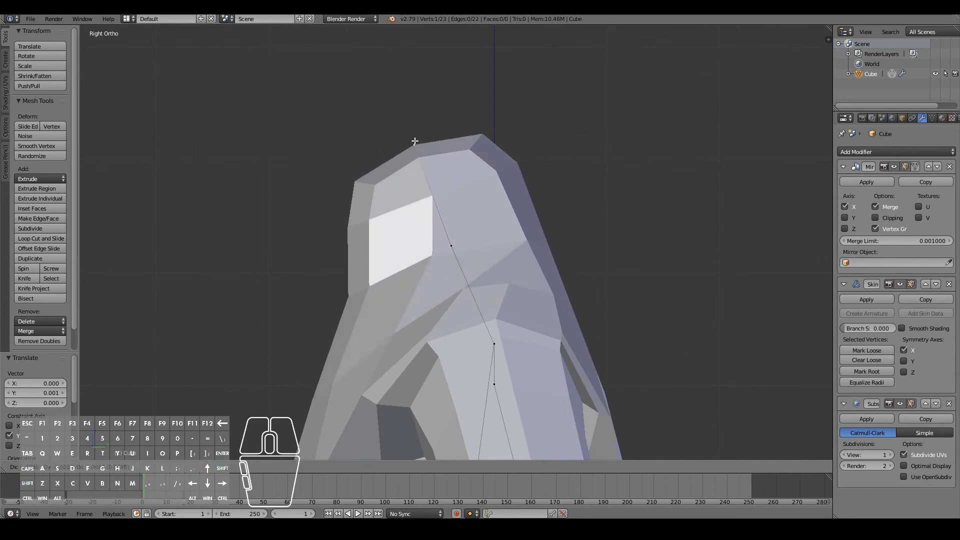
{"action": "left_click", "coordinate": [410, 120]}
{"action": "scroll", "coordinate": [409, 121], "scroll_direction": "down", "scroll_amount": 5}
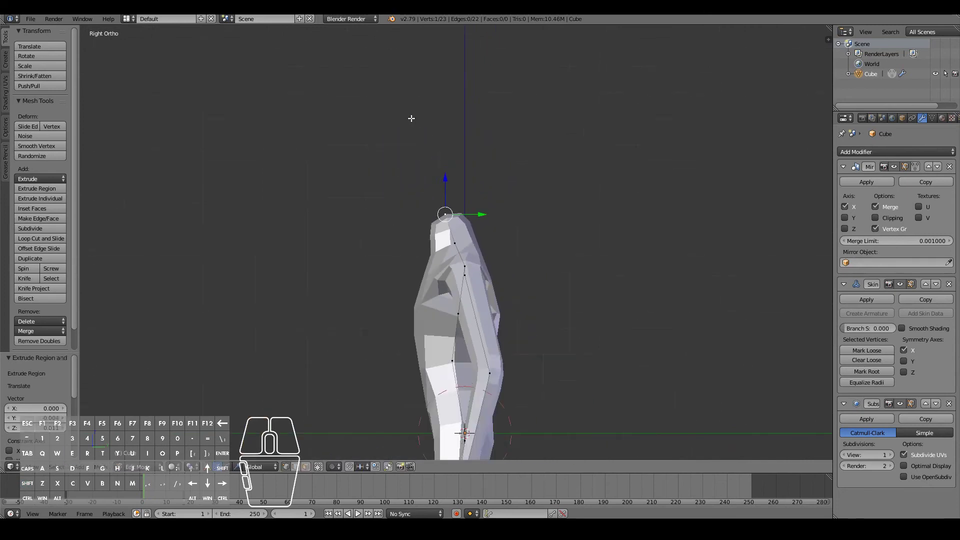
{"action": "scroll", "coordinate": [450, 128], "scroll_direction": "up", "scroll_amount": 6}
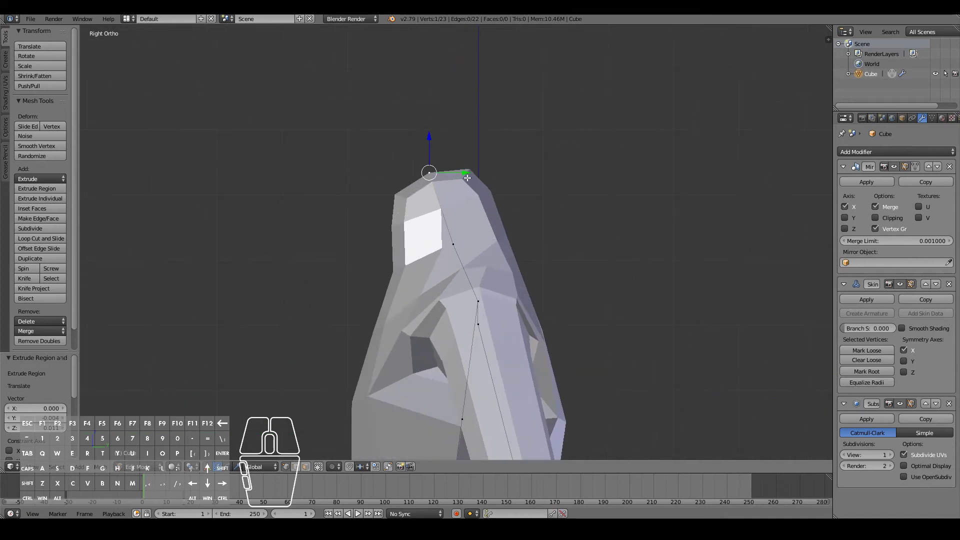
{"action": "left_click", "coordinate": [455, 189]}
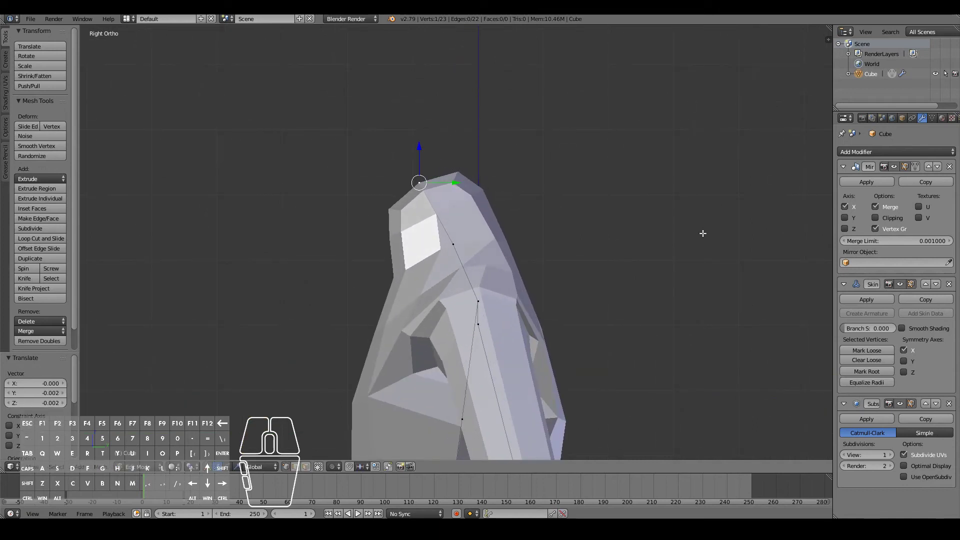
Step: Scale the neck-end vertex's skin by 0.825 and raise the vertex in two moves of about 0.001, keeping it slightly forward
{"action": "key", "text": "ctrl+a"}
{"action": "left_click", "coordinate": [654, 225]}
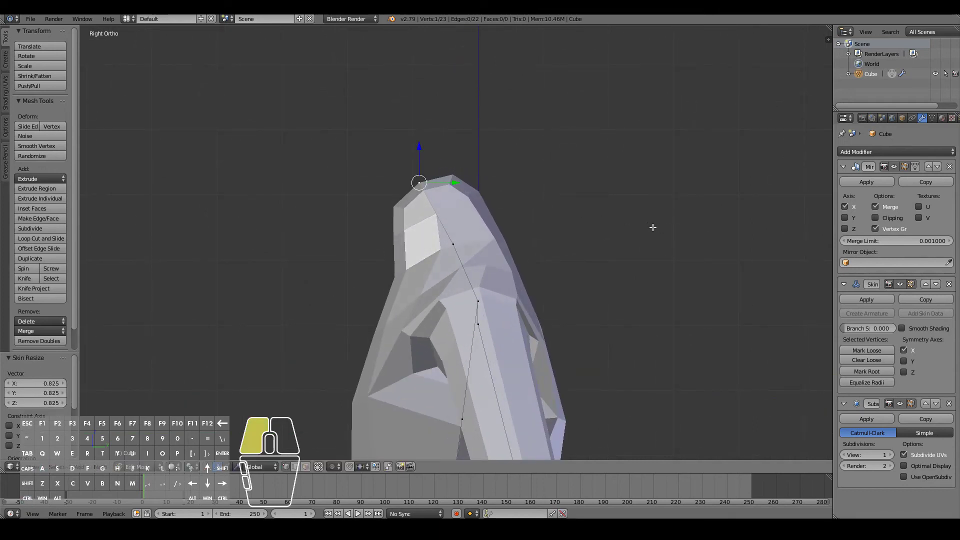
{"action": "key", "text": "g"}
{"action": "left_click", "coordinate": [651, 221]}
{"action": "scroll", "coordinate": [650, 221], "scroll_direction": "down", "scroll_amount": 6}
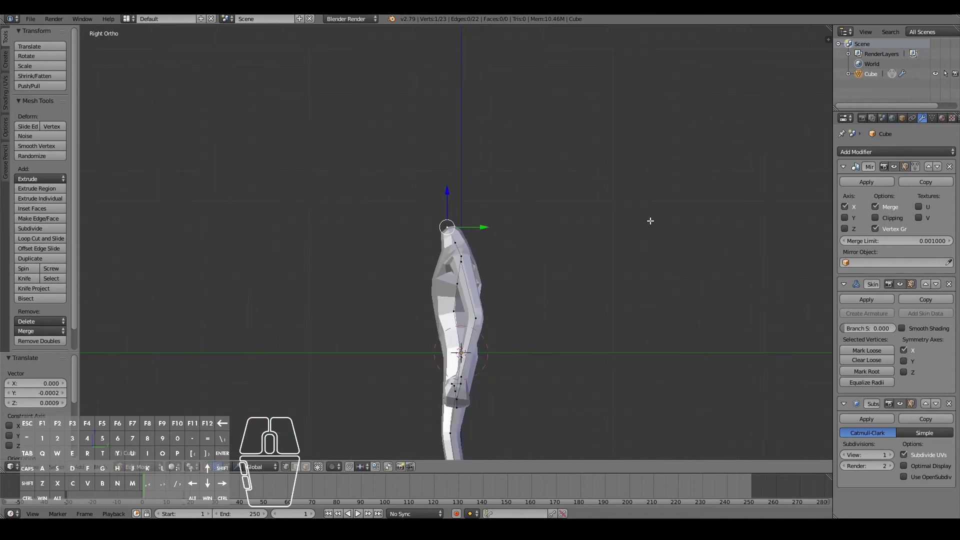
{"action": "scroll", "coordinate": [650, 220], "scroll_direction": "up", "scroll_amount": 2}
{"action": "key", "text": "g"}
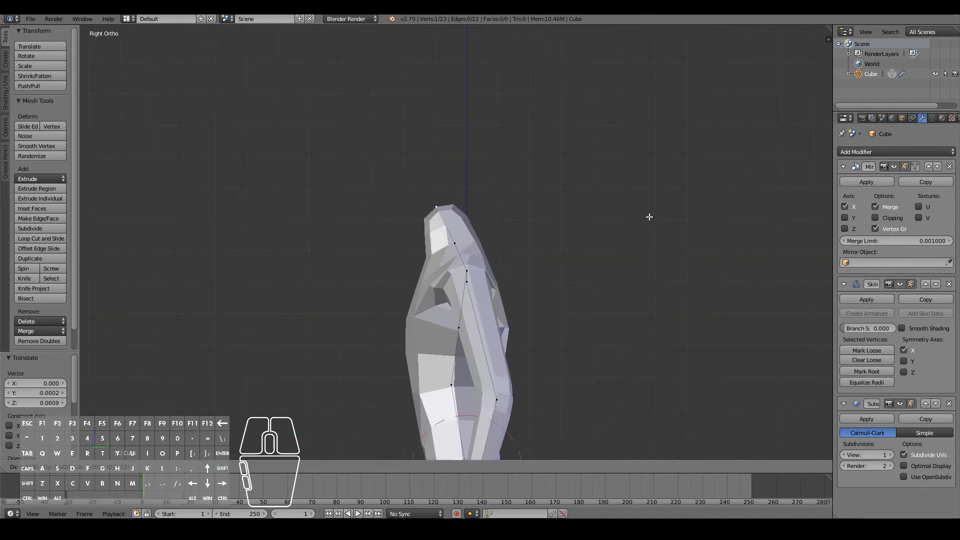
{"action": "left_click", "coordinate": [650, 217]}
Step: Narrow the skin of the two neck vertices by 0.838 along X
{"action": "scroll", "coordinate": [650, 218], "scroll_direction": "down", "scroll_amount": 4}
{"action": "middle_click_drag", "start_coordinate": [596, 252], "coordinate": [681, 264]}
{"action": "key", "text": "KP_1"}
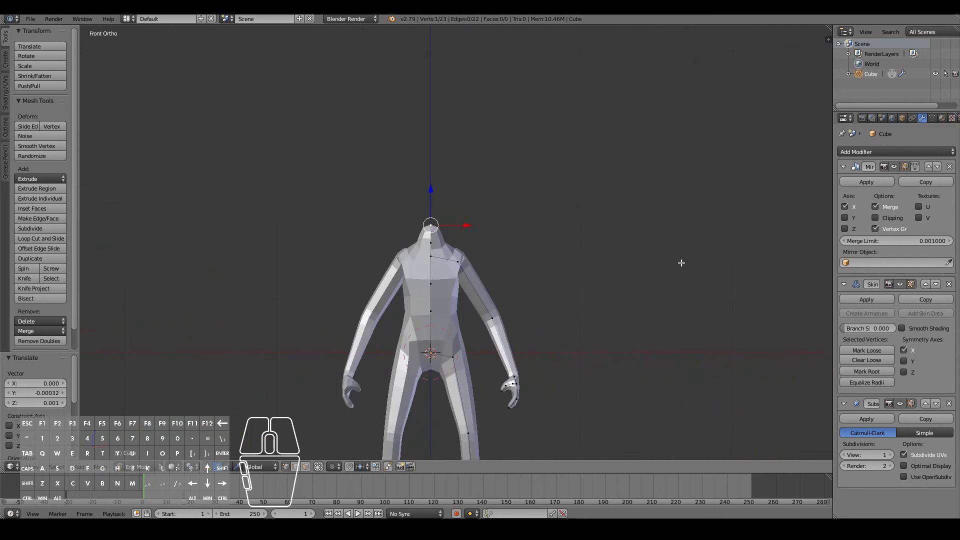
{"action": "scroll", "coordinate": [680, 264], "scroll_direction": "up", "scroll_amount": 6}
{"action": "right_click", "coordinate": [379, 244], "text": "shift"}
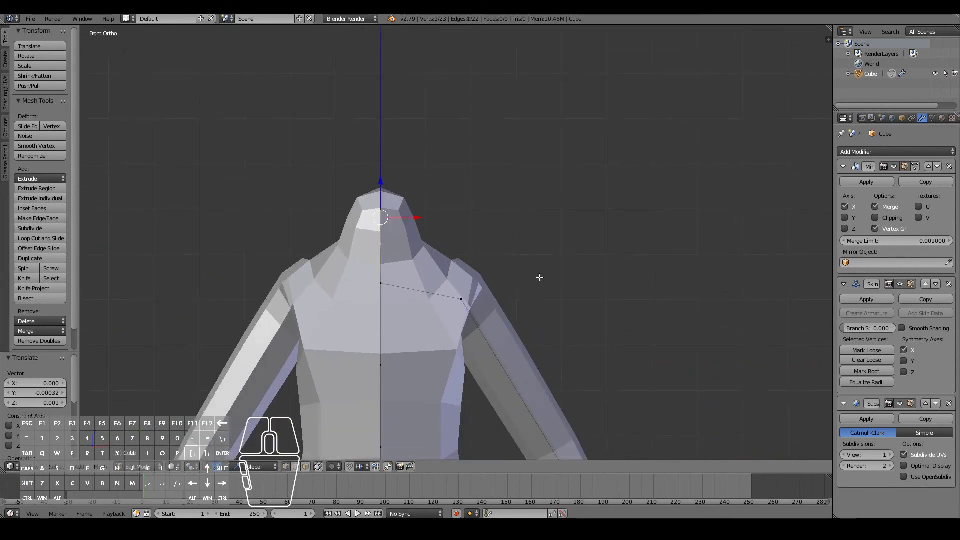
{"action": "key", "text": "s"}
{"action": "key", "text": "x"}
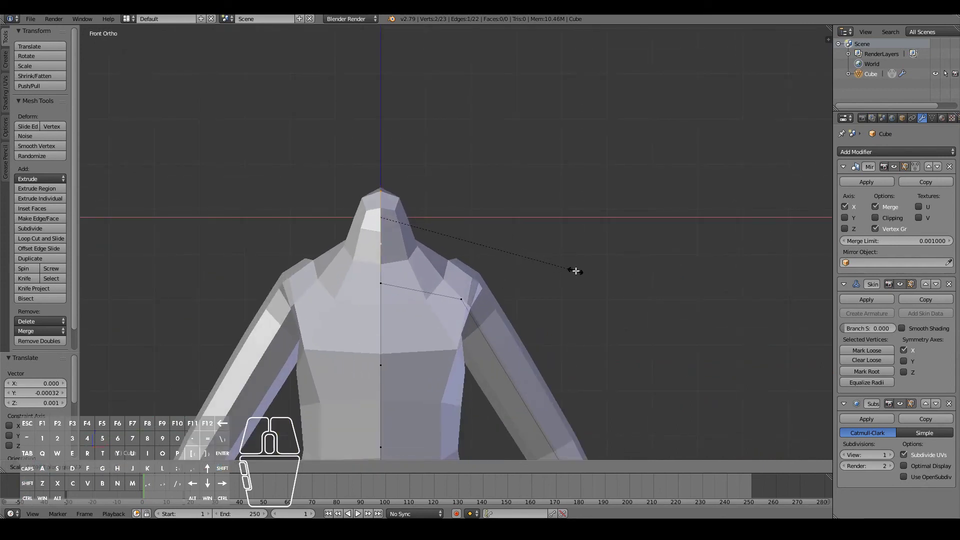
{"action": "left_click", "coordinate": [581, 272]}
{"action": "middle_click_drag", "start_coordinate": [581, 272], "coordinate": [435, 183]}
Step: Extrude the neck-end vertex forward and slightly downward in side view to form the chin
{"action": "right_click", "coordinate": [438, 177]}
{"action": "key", "text": "KP_3"}
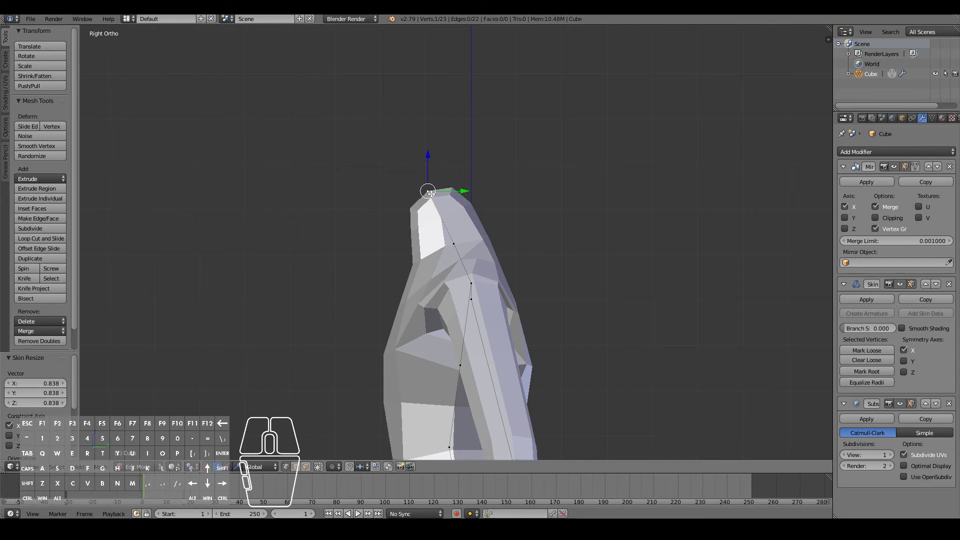
{"action": "key", "text": "e"}
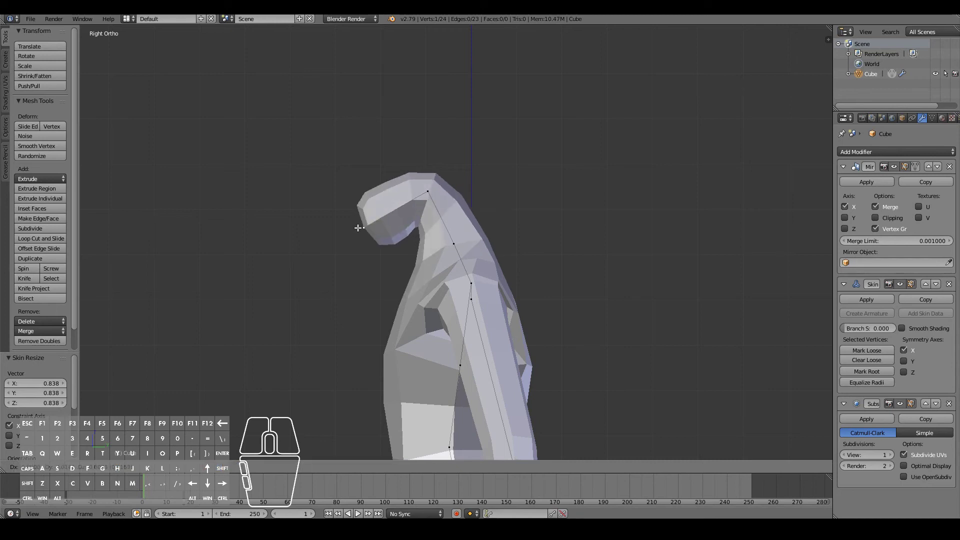
{"action": "left_click", "coordinate": [358, 228]}
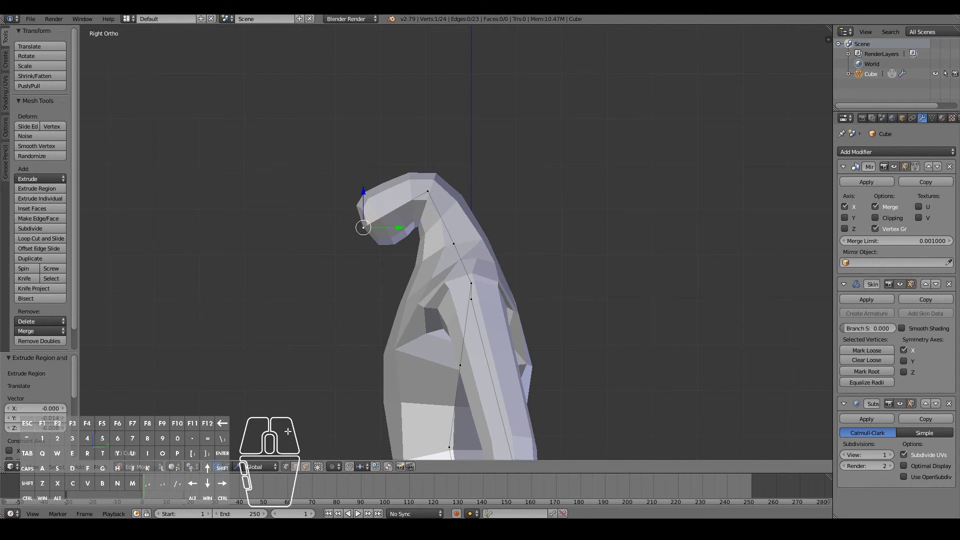
{"action": "scroll", "coordinate": [288, 431], "scroll_direction": "down", "scroll_amount": 2}
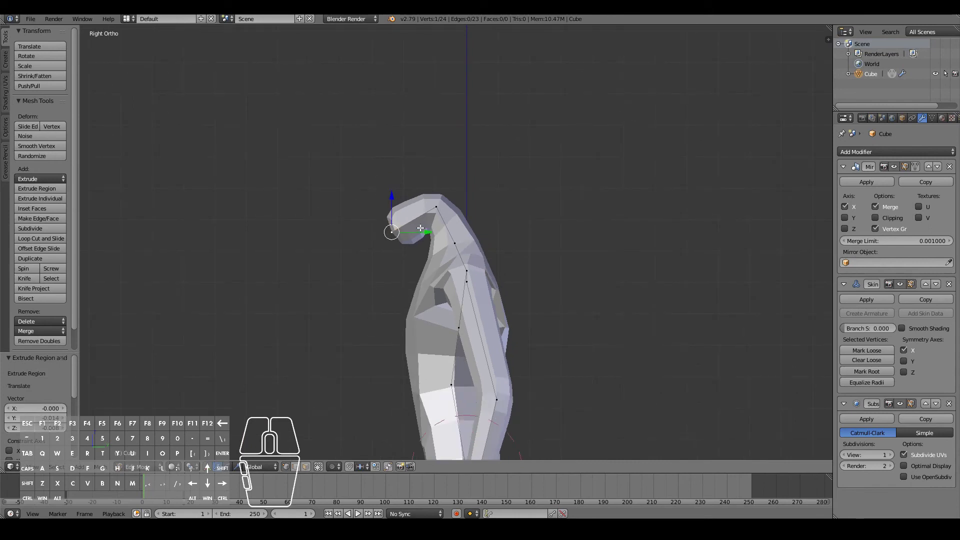
Step: Extrude the chin vertex upward in one long segment for the face, and add a short segment above it for the crown
{"action": "key", "text": "e"}
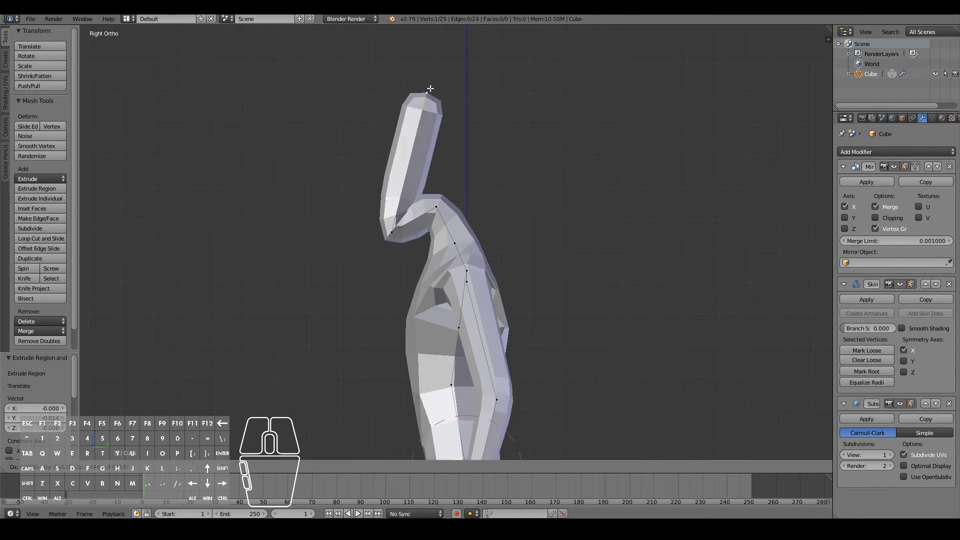
{"action": "left_click", "coordinate": [418, 99]}
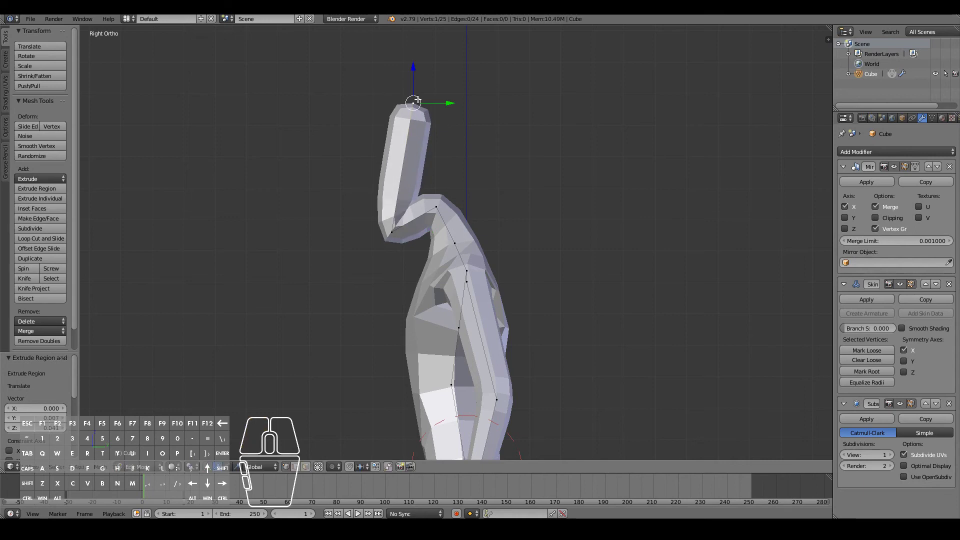
{"action": "key", "text": "e"}
{"action": "left_click", "coordinate": [421, 79]}
{"action": "scroll", "coordinate": [265, 345], "scroll_direction": "down", "scroll_amount": 3}
{"action": "middle_click_drag", "start_coordinate": [266, 345], "coordinate": [382, 349]}
{"action": "scroll", "coordinate": [446, 373], "scroll_direction": "down", "scroll_amount": 4}
{"action": "scroll", "coordinate": [544, 403], "scroll_direction": "up", "scroll_amount": 4}
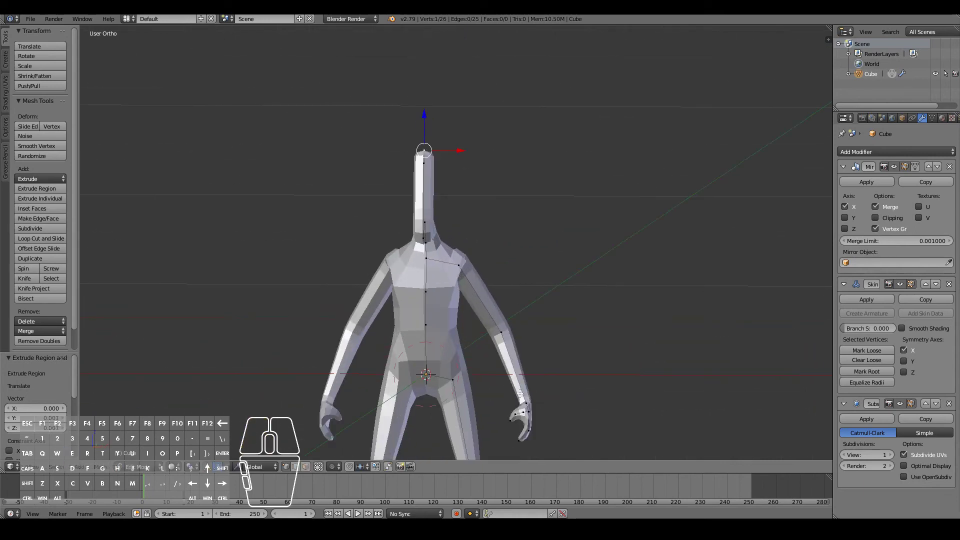
Step: Select the chin, upper-head and crown vertices and scale their skin by 2.863 along Y in side view
{"action": "scroll", "coordinate": [505, 413], "scroll_direction": "down", "scroll_amount": 4}
{"action": "middle_click_drag", "start_coordinate": [515, 407], "coordinate": [397, 398]}
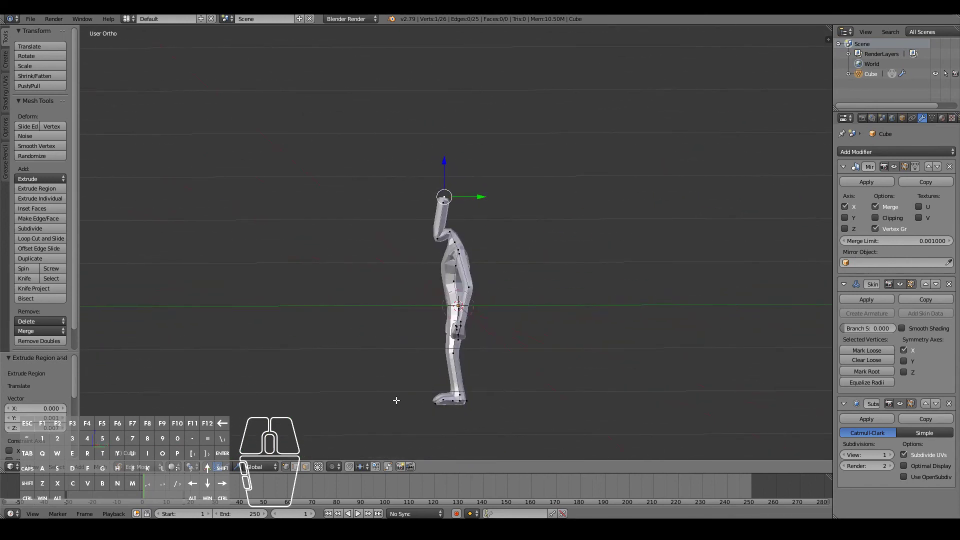
{"action": "scroll", "coordinate": [415, 398], "scroll_direction": "up", "scroll_amount": 5}
{"action": "scroll", "coordinate": [432, 396], "scroll_direction": "up", "scroll_amount": 1}
{"action": "right_click", "coordinate": [378, 239]}
{"action": "right_click", "coordinate": [404, 71], "text": "shift"}
{"action": "right_click", "coordinate": [406, 45], "text": "shift"}
{"action": "middle_click_drag", "start_coordinate": [280, 288], "coordinate": [253, 275]}
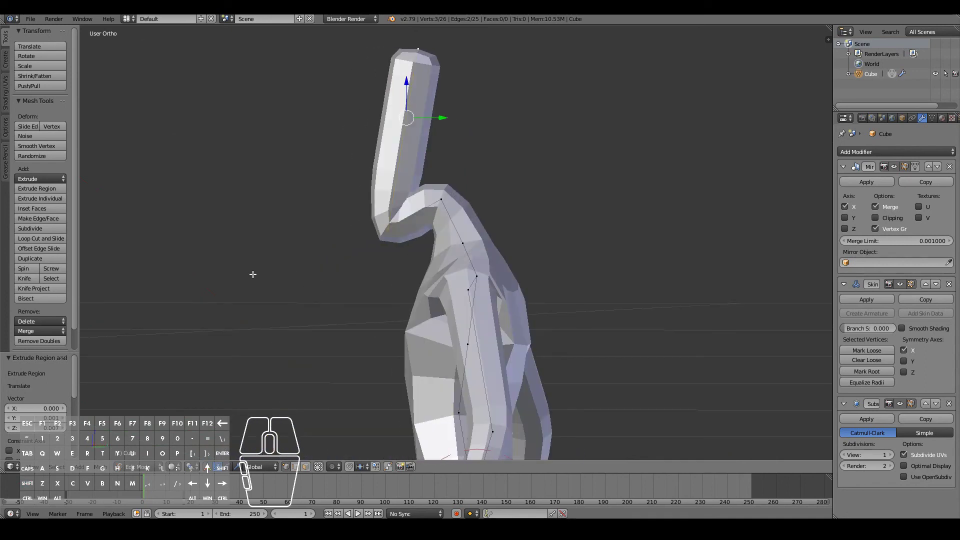
{"action": "key", "text": "KP_1"}
{"action": "key", "text": "KP_3"}
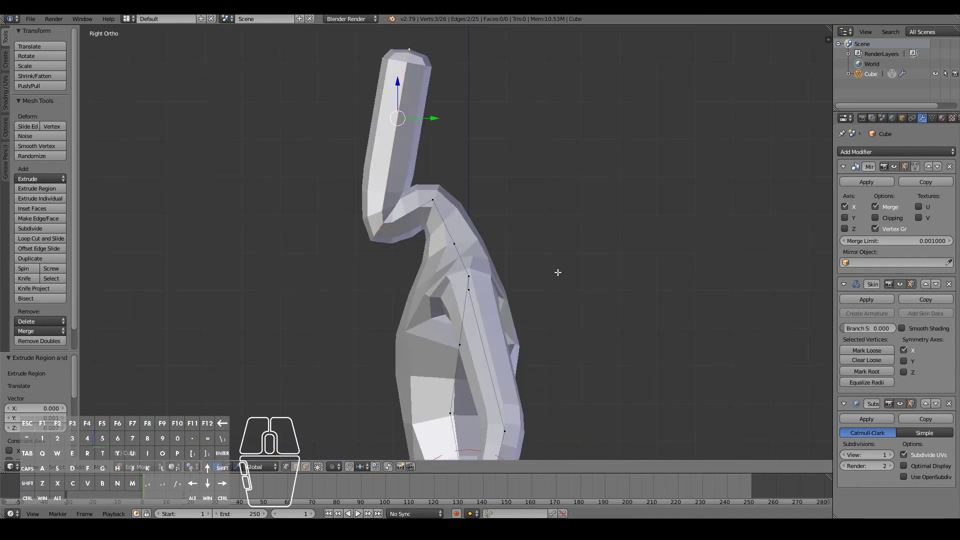
{"action": "key", "text": "ctrl+a"}
{"action": "key", "text": "y"}
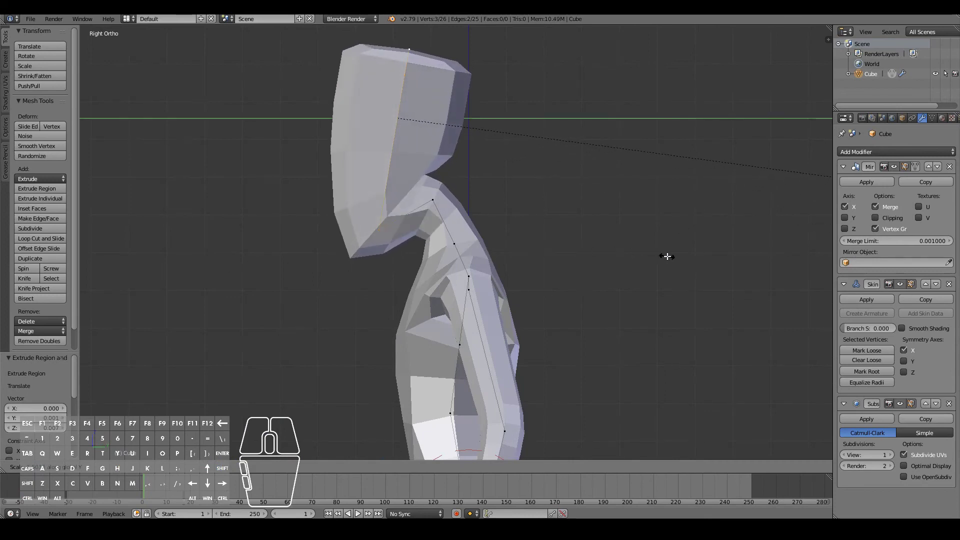
{"action": "left_click", "coordinate": [768, 271]}
Step: Scale the crown vertex's skin by 0.252 along Y to round the top of the head in profile
{"action": "right_click", "coordinate": [414, 53]}
{"action": "key", "text": "ctrl+a"}
{"action": "key", "text": "y"}
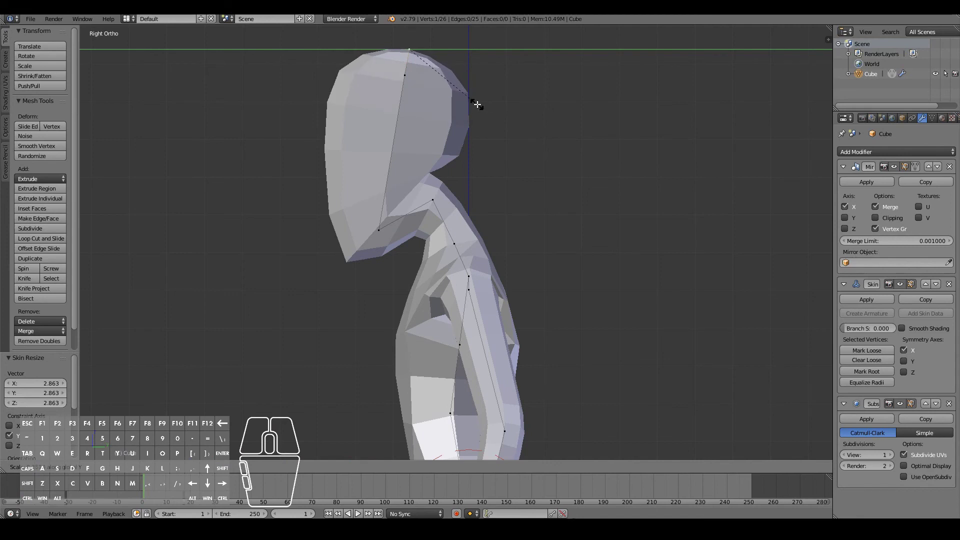
{"action": "left_click", "coordinate": [476, 104]}
Step: Move the neck-end vertex down by 0.003 and backward by about 0.0009
{"action": "right_click", "coordinate": [434, 201]}
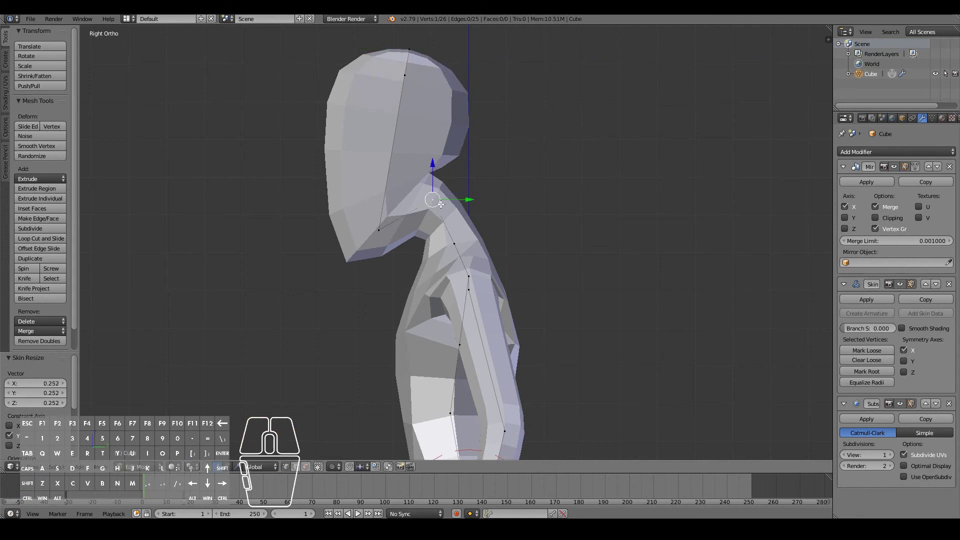
{"action": "key", "text": "g"}
{"action": "right_click", "coordinate": [448, 214]}
{"action": "key", "text": "g"}
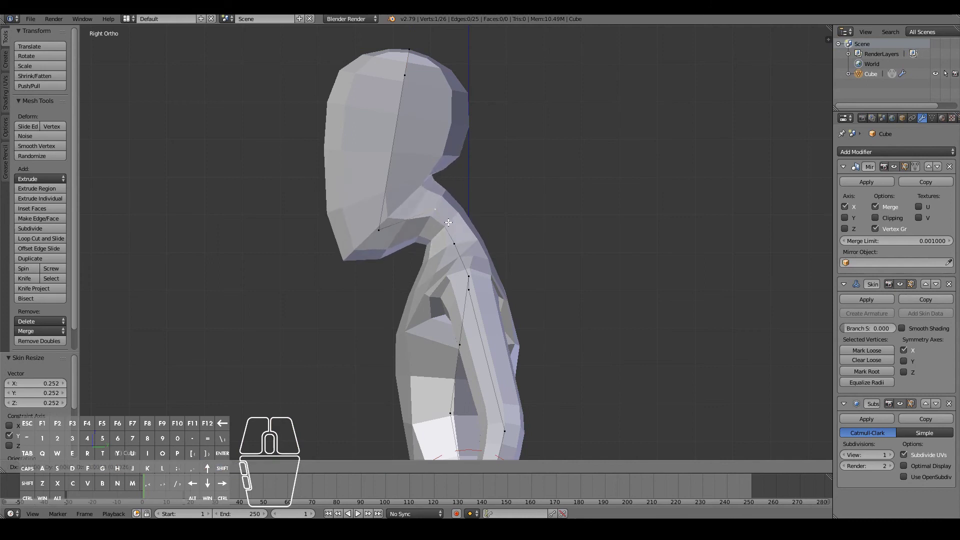
{"action": "left_click", "coordinate": [450, 225]}
Step: Move the chin vertex up by 0.006 and backward by 0.003
{"action": "right_click", "coordinate": [380, 230]}
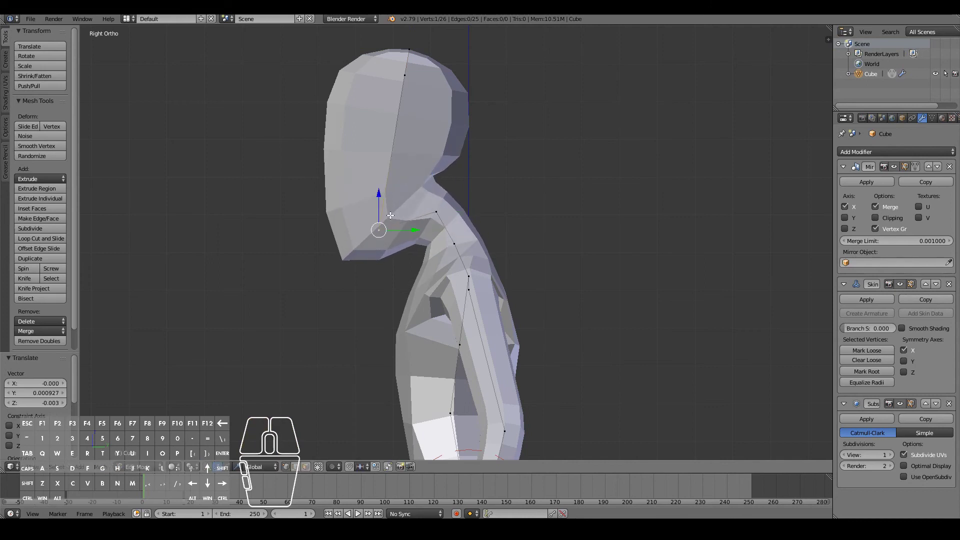
{"action": "key", "text": "g"}
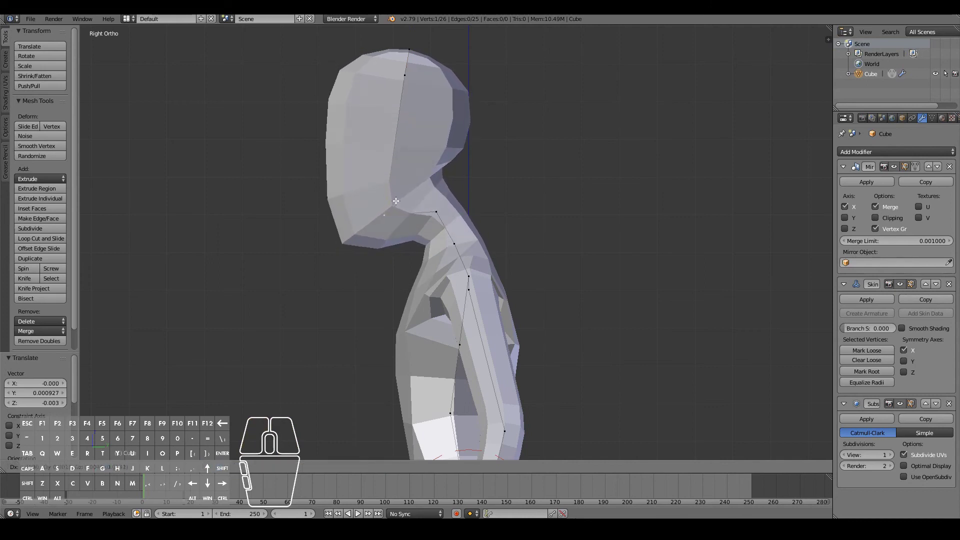
{"action": "left_click", "coordinate": [403, 197]}
{"action": "scroll", "coordinate": [403, 196], "scroll_direction": "down", "scroll_amount": 4}
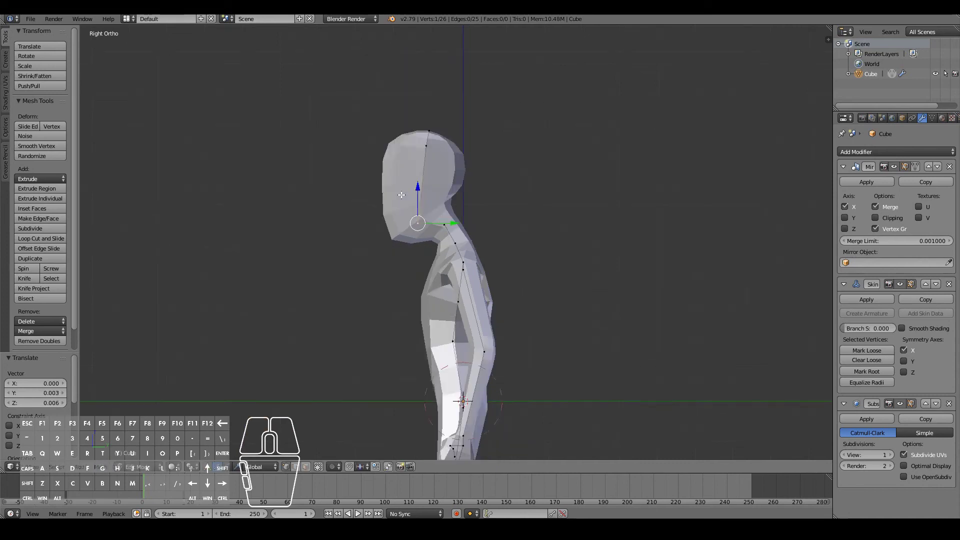
Step: Move the crown and upper-head vertices together down by 0.003 and backward by about 0.0004
{"action": "scroll", "coordinate": [402, 195], "scroll_direction": "up", "scroll_amount": 2}
{"action": "scroll", "coordinate": [401, 195], "scroll_direction": "up", "scroll_amount": 4}
{"action": "right_click", "coordinate": [400, 106]}
{"action": "key", "text": "g"}
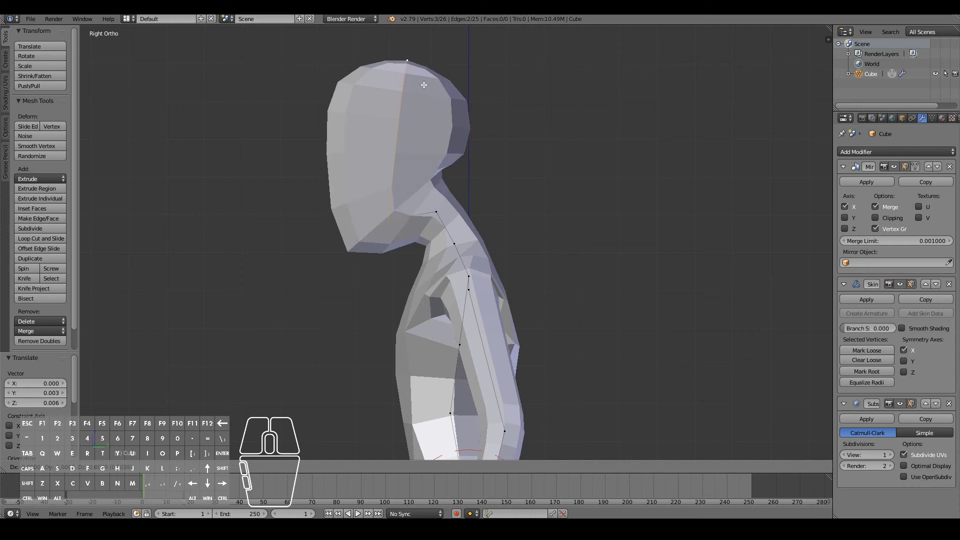
{"action": "right_click", "coordinate": [389, 171]}
{"action": "right_click", "coordinate": [388, 213], "text": "shift"}
{"action": "key", "text": "g"}
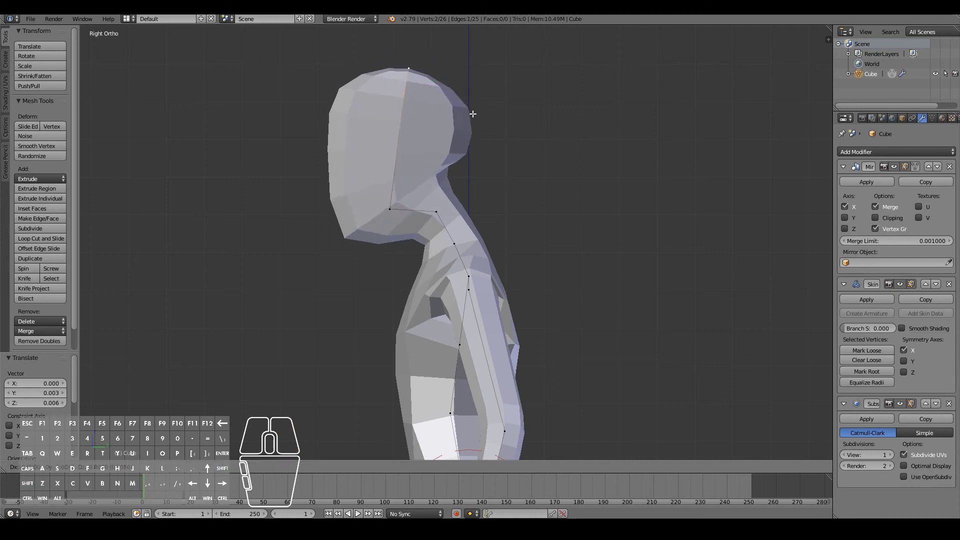
{"action": "left_click", "coordinate": [475, 106]}
Step: Widen the skin of the three head vertices by 3.241 along X in front view
{"action": "scroll", "coordinate": [232, 253], "scroll_direction": "down", "scroll_amount": 3}
{"action": "mouse_move", "coordinate": [231, 253]}
{"action": "middle_mouse_down"}
{"action": "mouse_move", "coordinate": [324, 261]}
{"action": "mouse_move", "coordinate": [244, 262]}
{"action": "middle_mouse_up"}
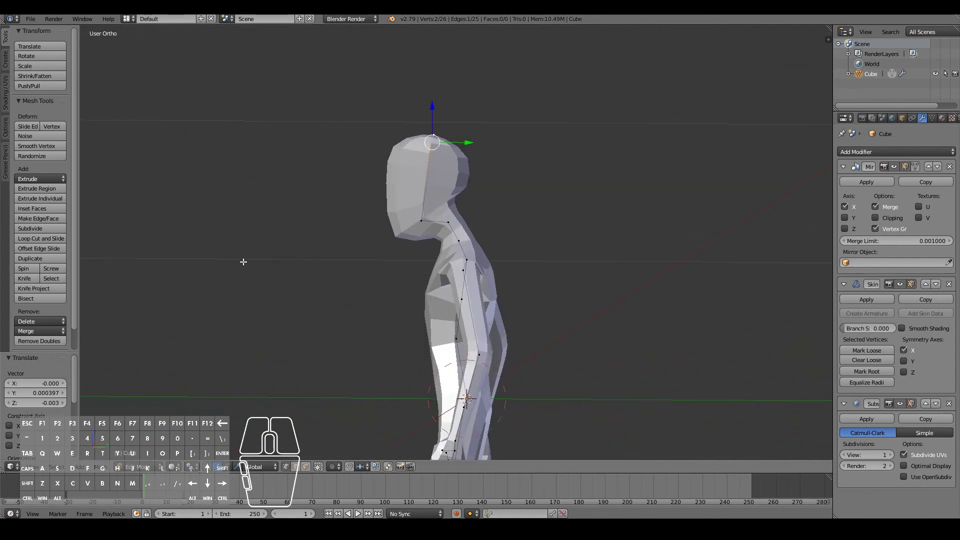
{"action": "right_click", "coordinate": [406, 251], "text": "shift"}
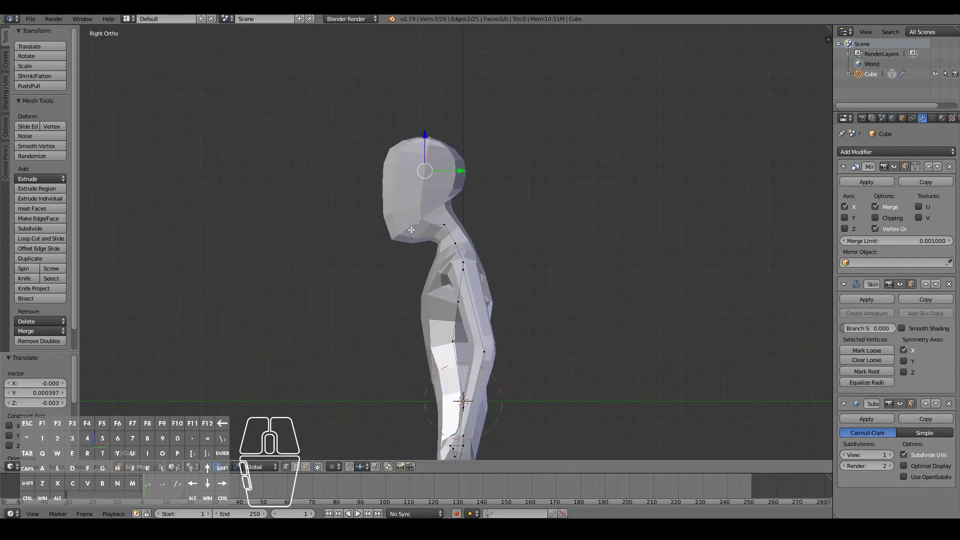
{"action": "key", "text": "KP_1"}
{"action": "key", "text": "ctrl+a"}
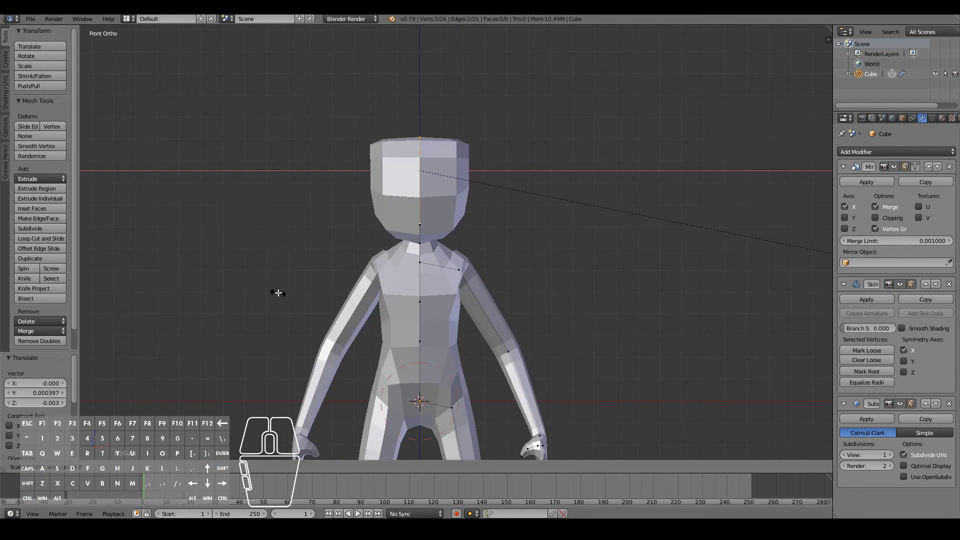
{"action": "left_click", "coordinate": [278, 292]}
Step: Narrow the crown vertex's skin along X by 0.209 and again by 0.880
{"action": "scroll", "coordinate": [490, 277], "scroll_direction": "up", "scroll_amount": 1}
{"action": "right_click", "coordinate": [414, 166]}
{"action": "key", "text": "ctrl+a"}
{"action": "key", "text": "x"}
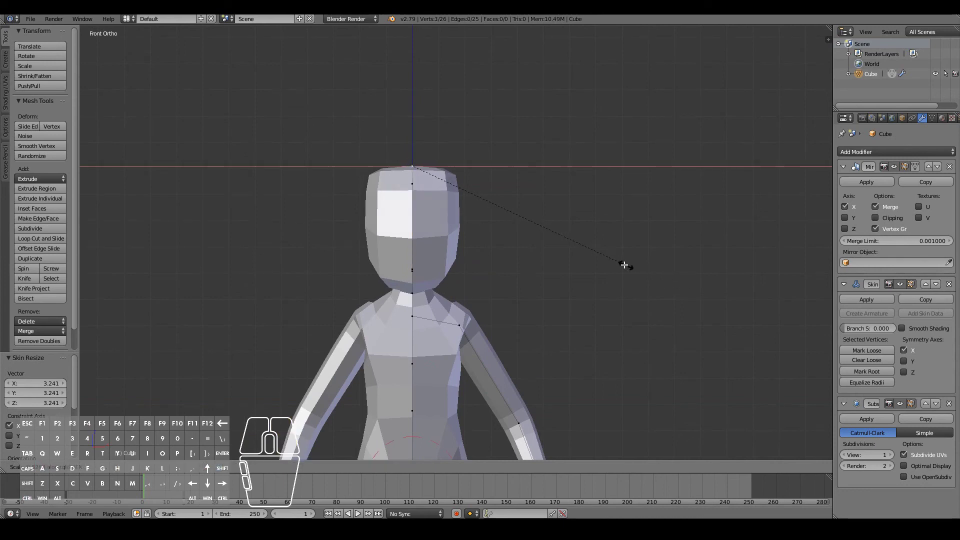
{"action": "left_click", "coordinate": [450, 213]}
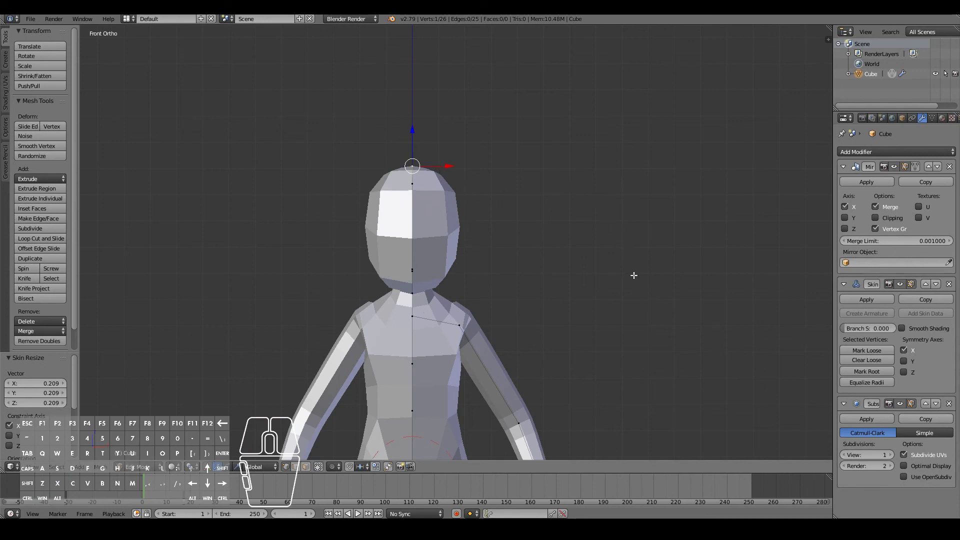
{"action": "key", "text": "ctrl+a"}
{"action": "key", "text": "x"}
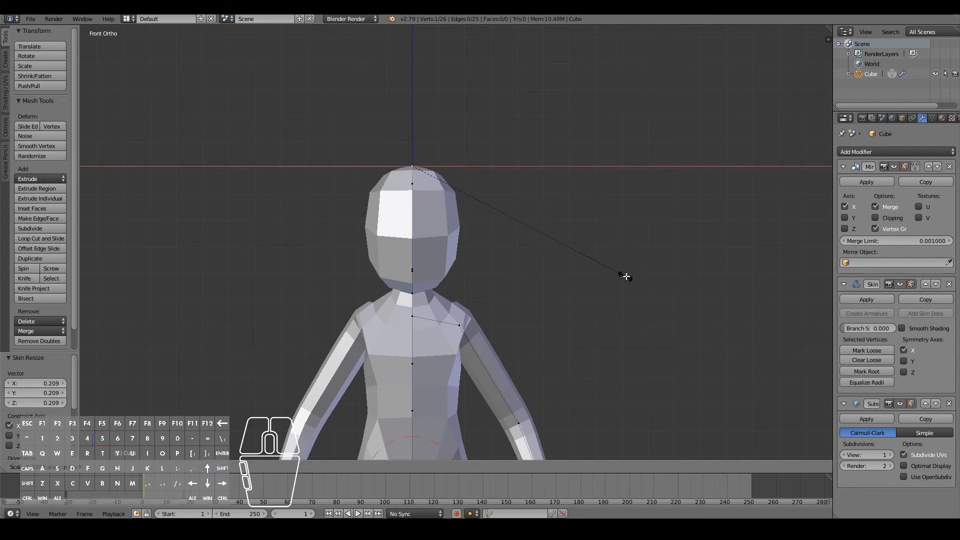
{"action": "left_click", "coordinate": [649, 310]}
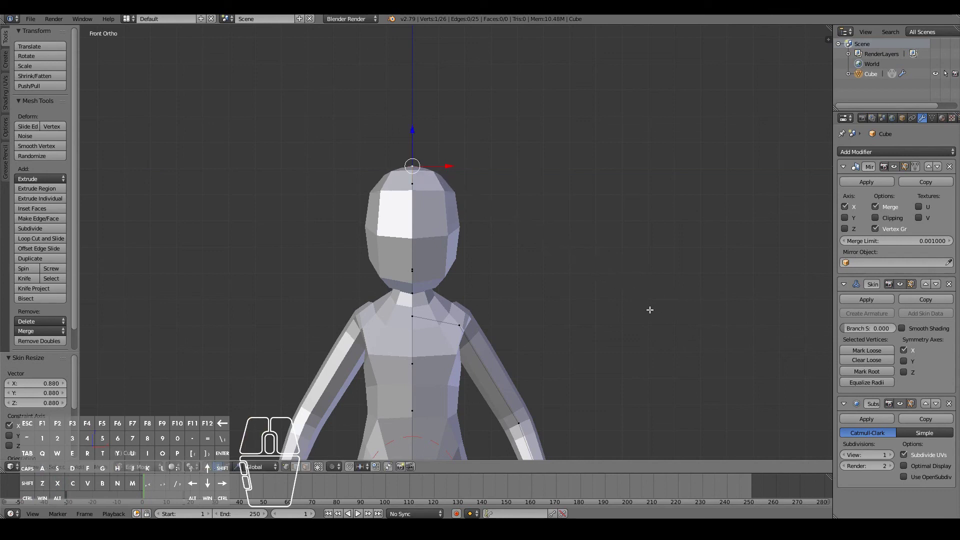
Step: Scale the upper-head vertex's skin by 1.124 along Y in side view
{"action": "scroll", "coordinate": [640, 300], "scroll_direction": "up", "scroll_amount": 2}
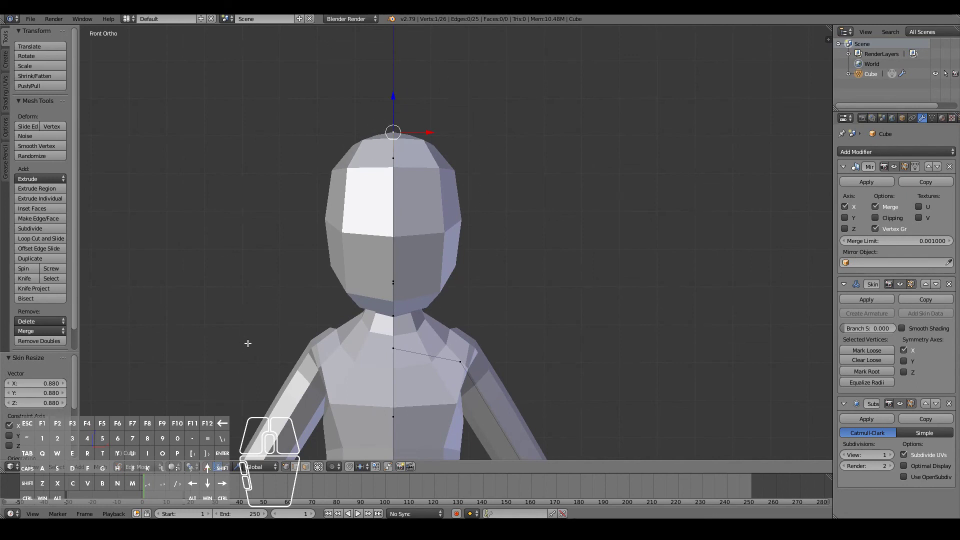
{"action": "middle_click_drag", "start_coordinate": [531, 265], "coordinate": [431, 276]}
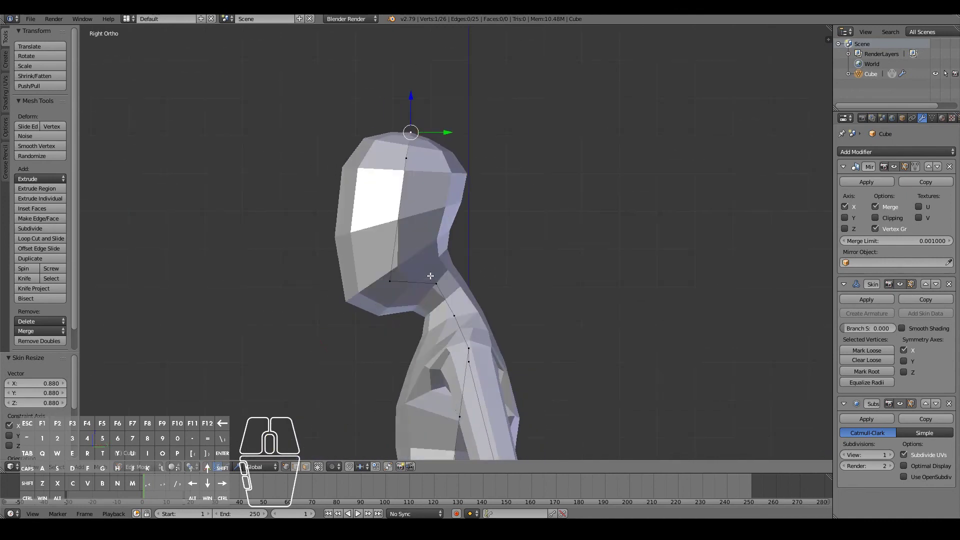
{"action": "right_click", "coordinate": [406, 158]}
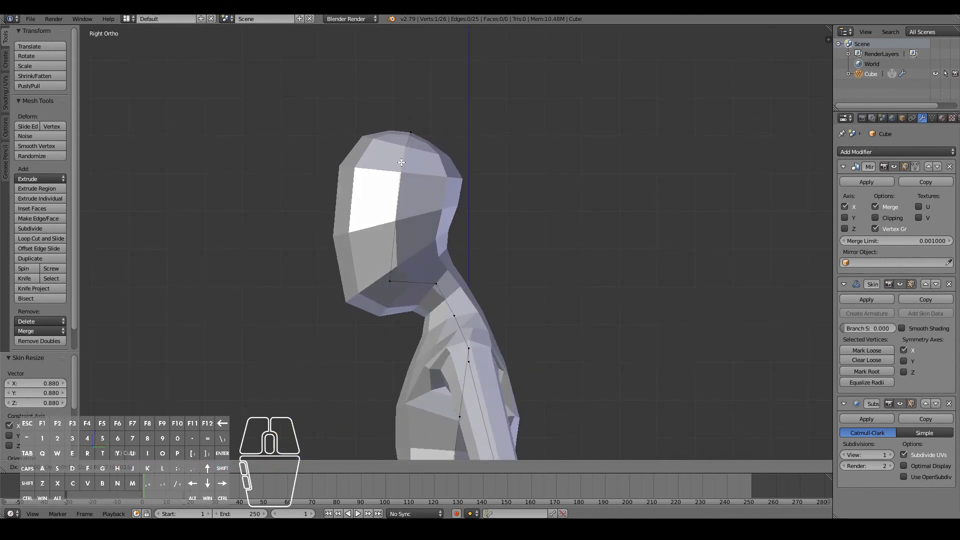
{"action": "key", "text": "KP_1"}
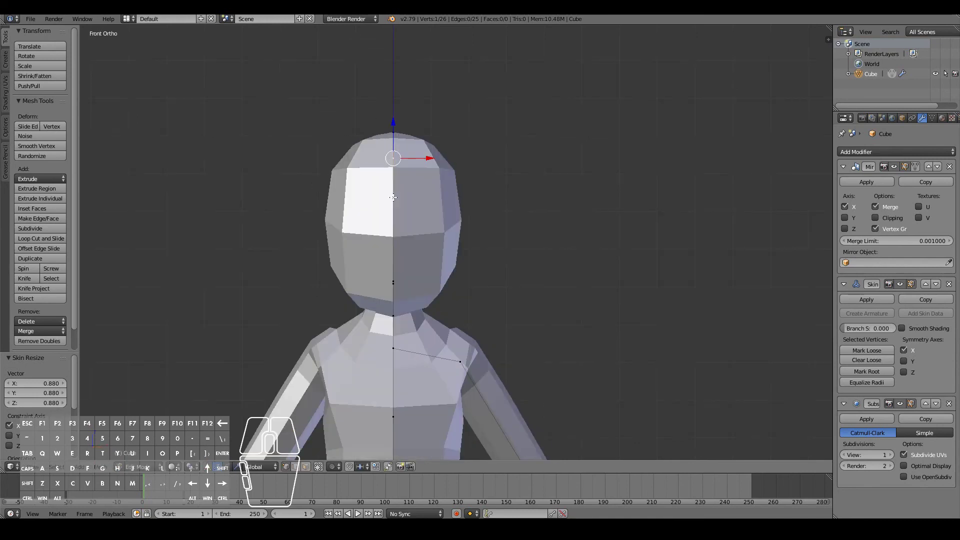
{"action": "key", "text": "KP_3"}
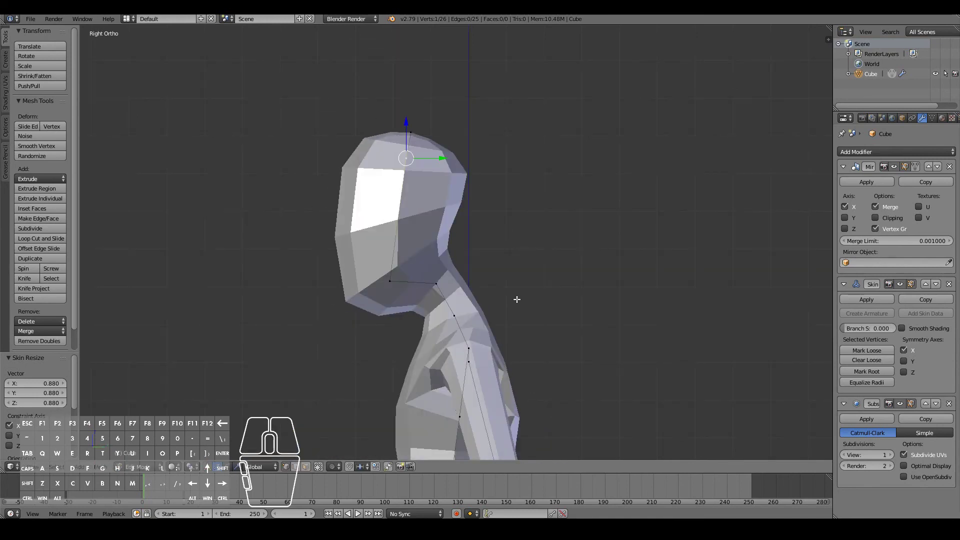
{"action": "key", "text": "ctrl+a"}
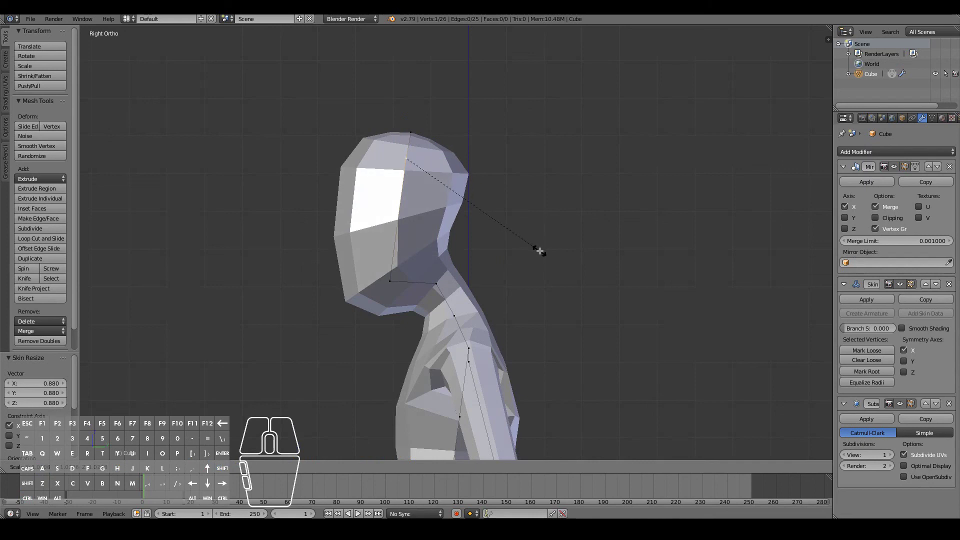
{"action": "key", "text": "y"}
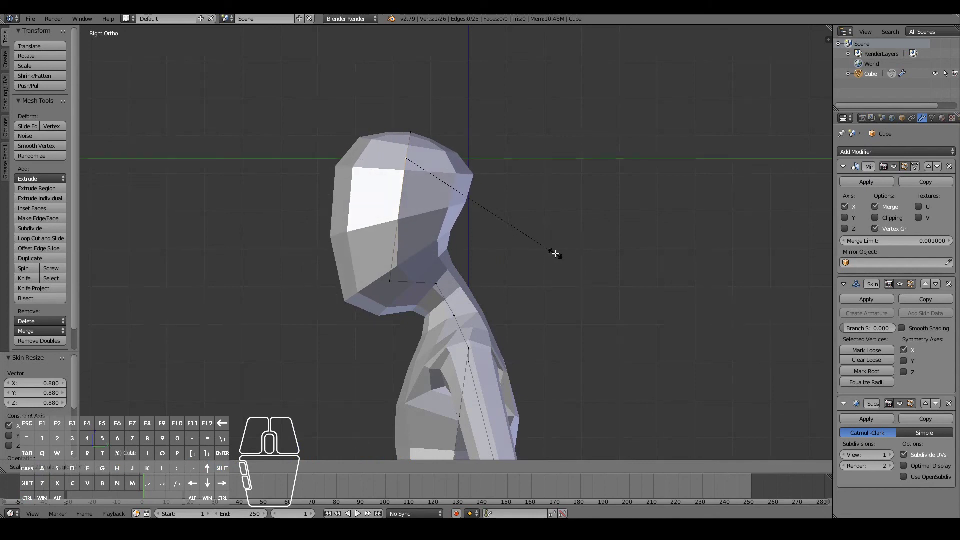
{"action": "left_click", "coordinate": [556, 254]}
Step: Lower the upper-head vertex by 0.002 and raise the crown vertex by about 0.0007
{"action": "right_click", "coordinate": [413, 128]}
{"action": "key", "text": "g"}
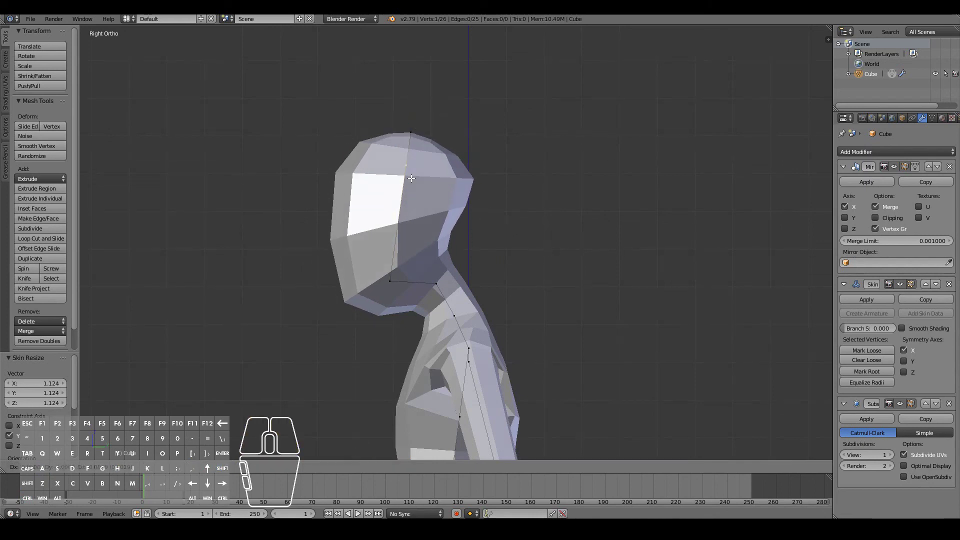
{"action": "left_click", "coordinate": [411, 178]}
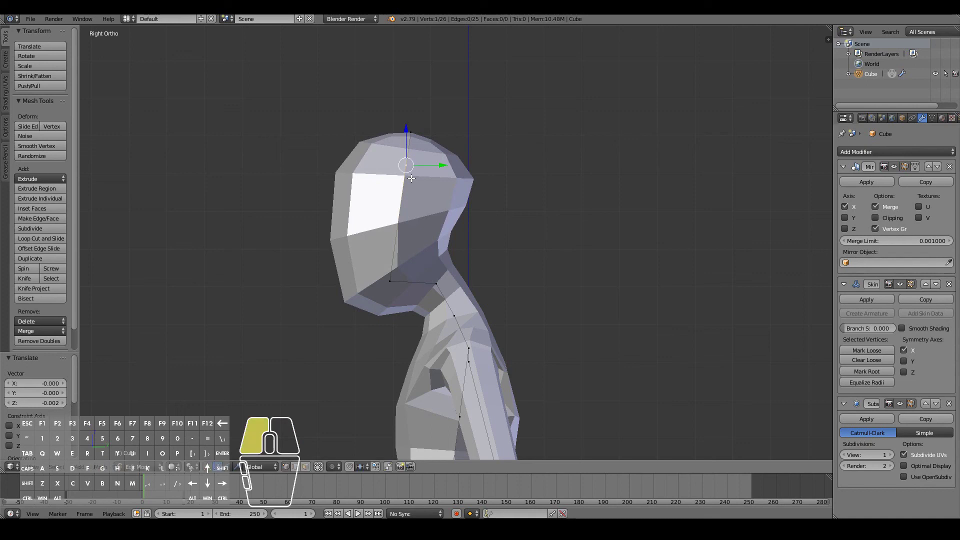
{"action": "right_click", "coordinate": [411, 143]}
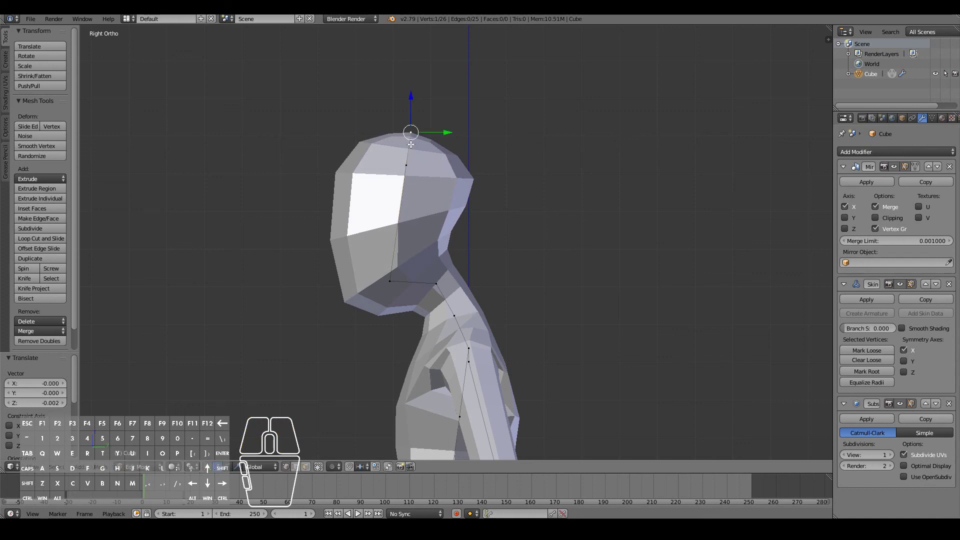
{"action": "key", "text": "g"}
{"action": "left_click", "coordinate": [411, 140]}
Step: Select the three head vertices and narrow their skin by 0.857 along X in front view
{"action": "scroll", "coordinate": [368, 243], "scroll_direction": "down", "scroll_amount": 3}
{"action": "middle_click_drag", "start_coordinate": [367, 242], "coordinate": [378, 280]}
{"action": "right_click", "coordinate": [416, 197], "text": "shift"}
{"action": "right_click", "coordinate": [402, 265], "text": "shift"}
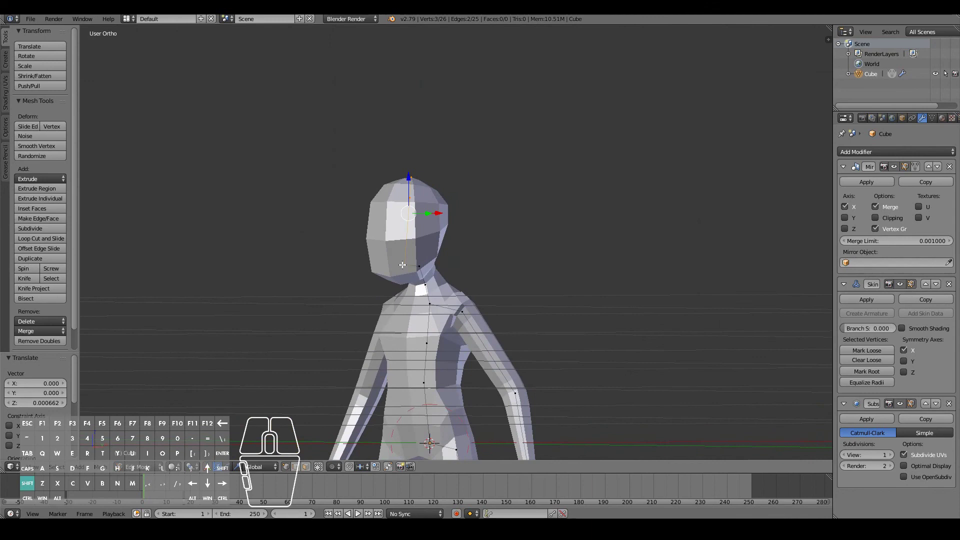
{"action": "key", "text": "KP_1"}
{"action": "key", "text": "s"}
{"action": "key", "text": "x"}
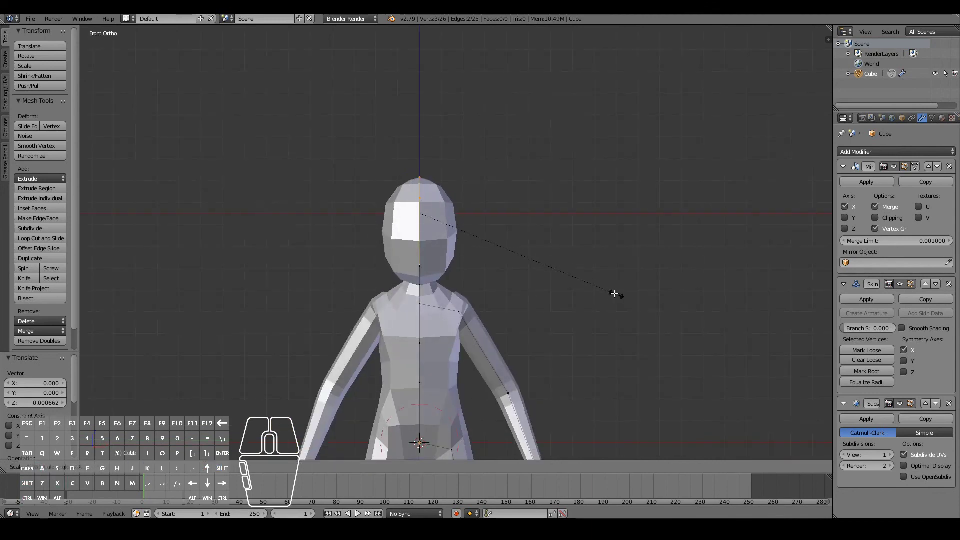
{"action": "left_click", "coordinate": [595, 291]}
Step: Lower the upper-head vertex by 0.003 and the crown vertex by 0.004 to shorten the head
{"action": "scroll", "coordinate": [374, 146], "scroll_direction": "up", "scroll_amount": 2}
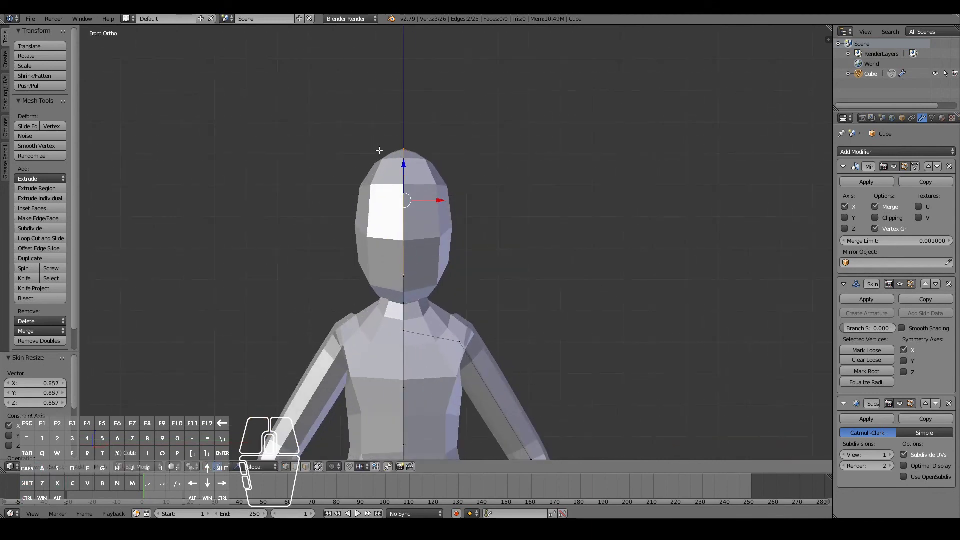
{"action": "left_click", "coordinate": [393, 191]}
{"action": "left_click", "coordinate": [394, 192]}
{"action": "right_click", "coordinate": [403, 148]}
{"action": "key", "text": "g"}
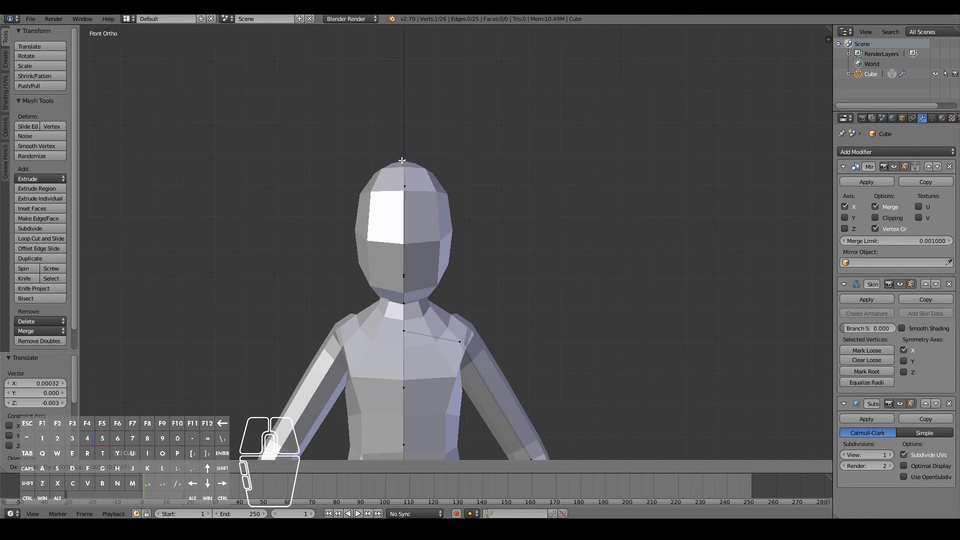
{"action": "left_click_drag", "start_coordinate": [402, 165], "coordinate": [401, 161]}
Step: Select the four head vertices in side view and move them by 0.001 along Y and 0.004 along Z
{"action": "scroll", "coordinate": [484, 251], "scroll_direction": "down", "scroll_amount": 6}
{"action": "scroll", "coordinate": [502, 262], "scroll_direction": "up", "scroll_amount": 4}
{"action": "middle_click_drag", "start_coordinate": [497, 265], "coordinate": [411, 257]}
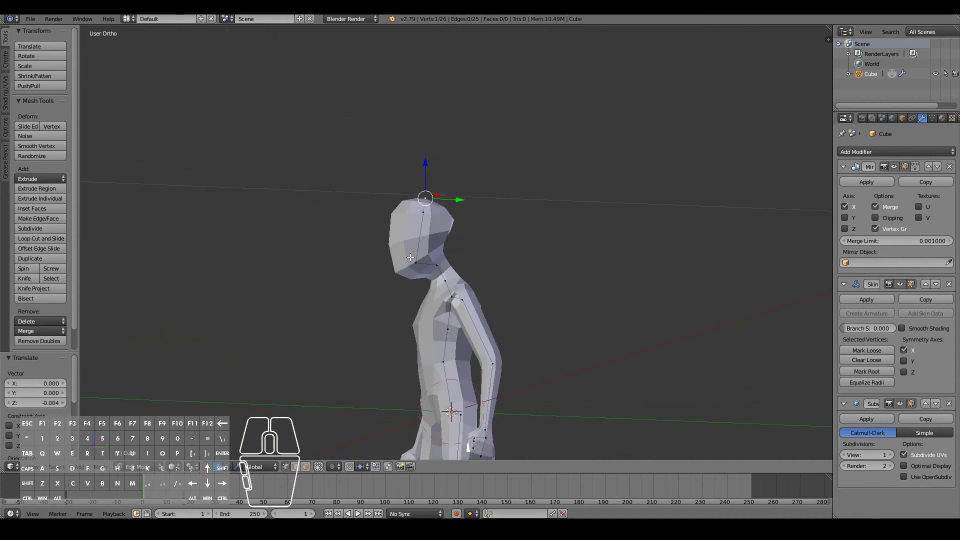
{"action": "key", "text": "KP_3"}
{"action": "key", "text": "a"}
{"action": "key", "text": "b"}
{"action": "left_click_drag", "start_coordinate": [395, 188], "coordinate": [451, 270]}
{"action": "key", "text": "g"}
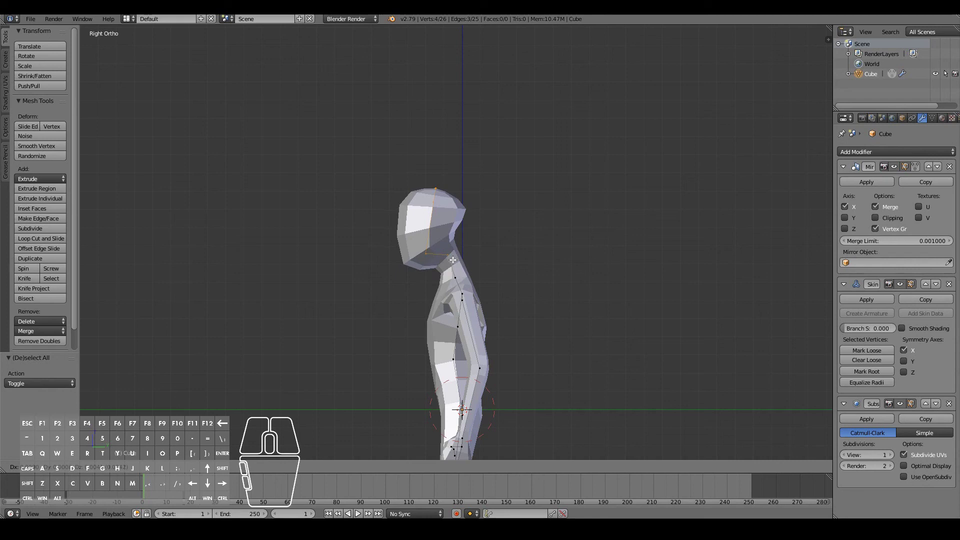
{"action": "left_click", "coordinate": [453, 260]}
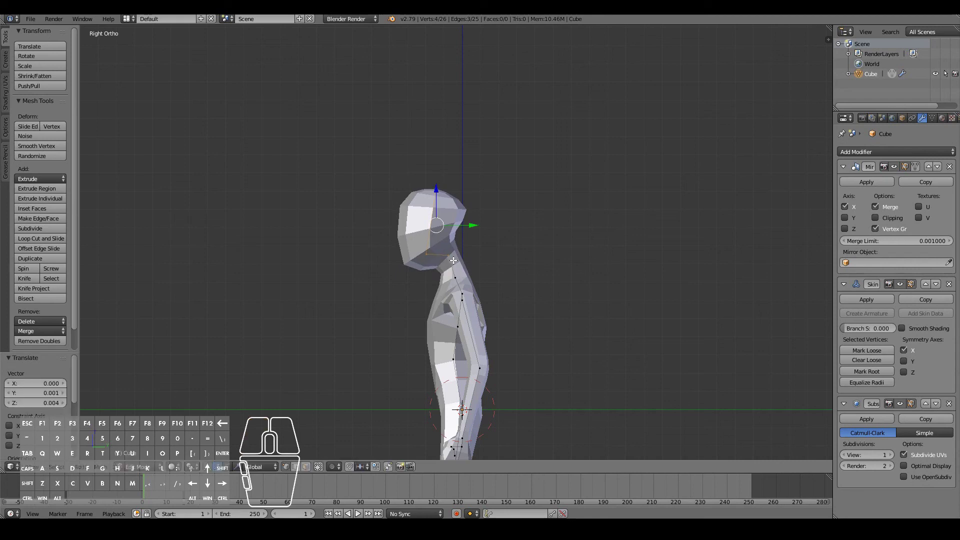
Step: Examine the whole figure's proportions in Object Mode from the front and at an angle, and return to Edit Mode
{"action": "key", "text": "KP_1"}
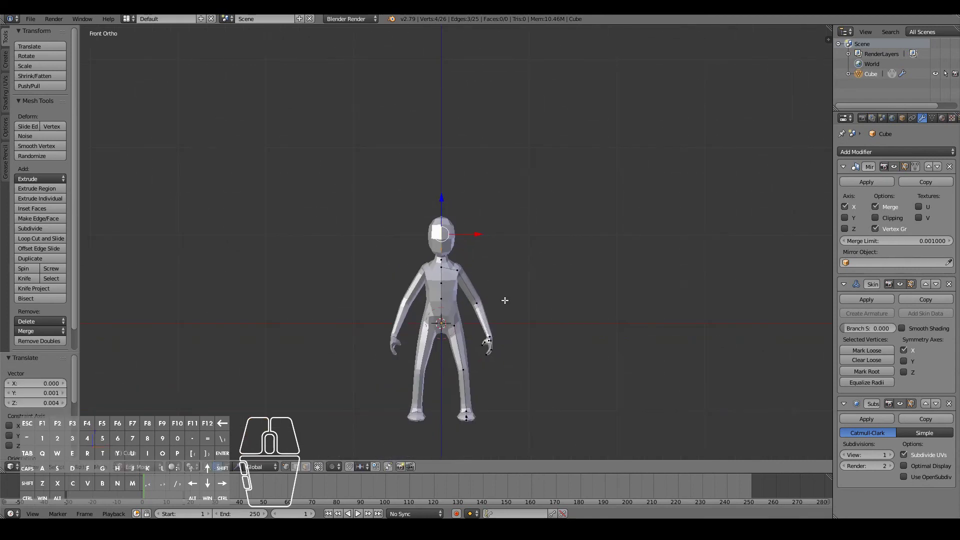
{"action": "key", "text": "Tab"}
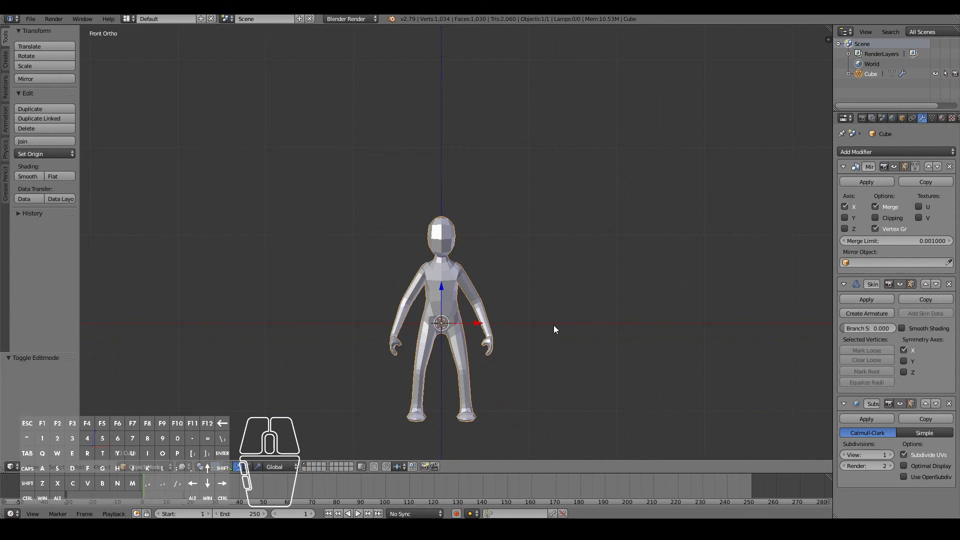
{"action": "middle_click_drag", "start_coordinate": [554, 325], "coordinate": [533, 328]}
{"action": "key", "text": "KP_1"}
{"action": "scroll", "coordinate": [532, 328], "scroll_direction": "down", "scroll_amount": 3, "text": "shift"}
{"action": "scroll", "coordinate": [533, 328], "scroll_direction": "up", "scroll_amount": 5}
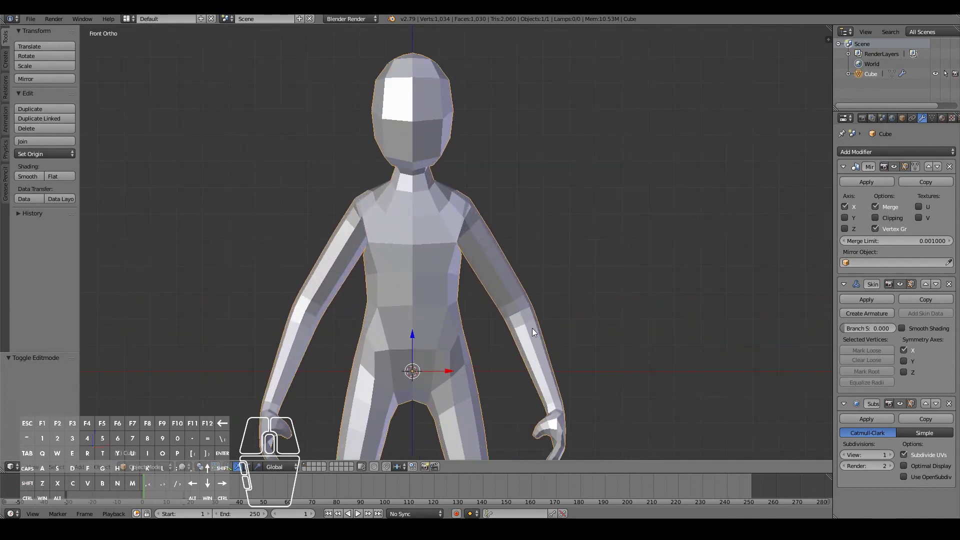
{"action": "scroll", "coordinate": [533, 328], "scroll_direction": "down", "scroll_amount": 4}
{"action": "middle_click_drag", "start_coordinate": [532, 329], "coordinate": [311, 326]}
{"action": "key", "text": "Tab"}
{"action": "middle_click_drag", "start_coordinate": [471, 315], "coordinate": [505, 312]}
{"action": "right_click", "coordinate": [469, 276]}
{"action": "right_click", "coordinate": [481, 314]}
{"action": "key", "text": "e"}
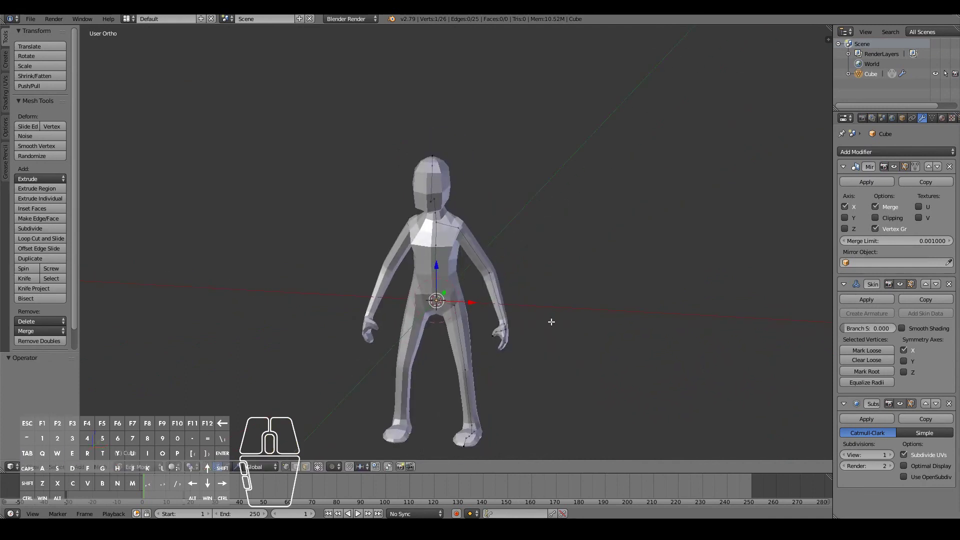
{"action": "scroll", "coordinate": [476, 376], "scroll_direction": "up", "scroll_amount": 4}
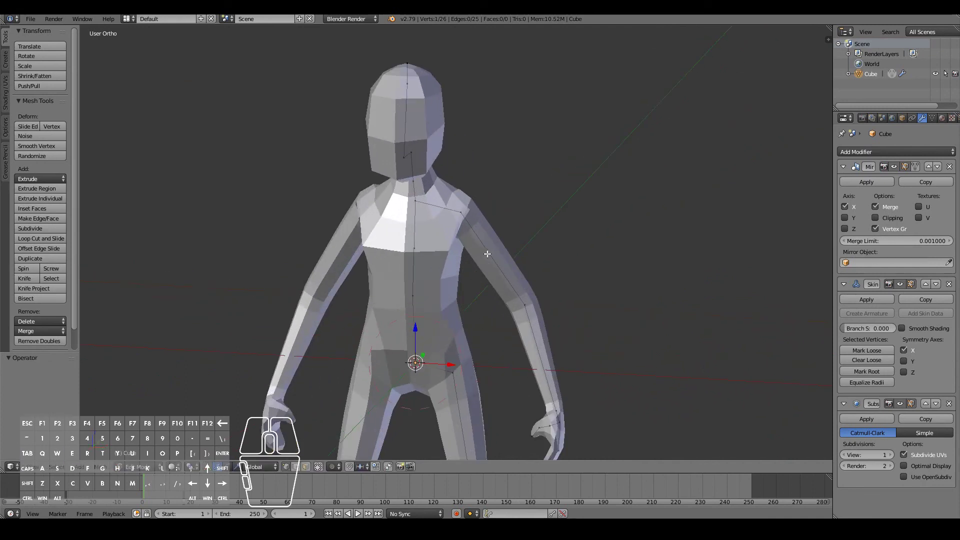
{"action": "key", "text": "KP_1"}
{"action": "scroll", "coordinate": [490, 252], "scroll_direction": "down", "scroll_amount": 4}
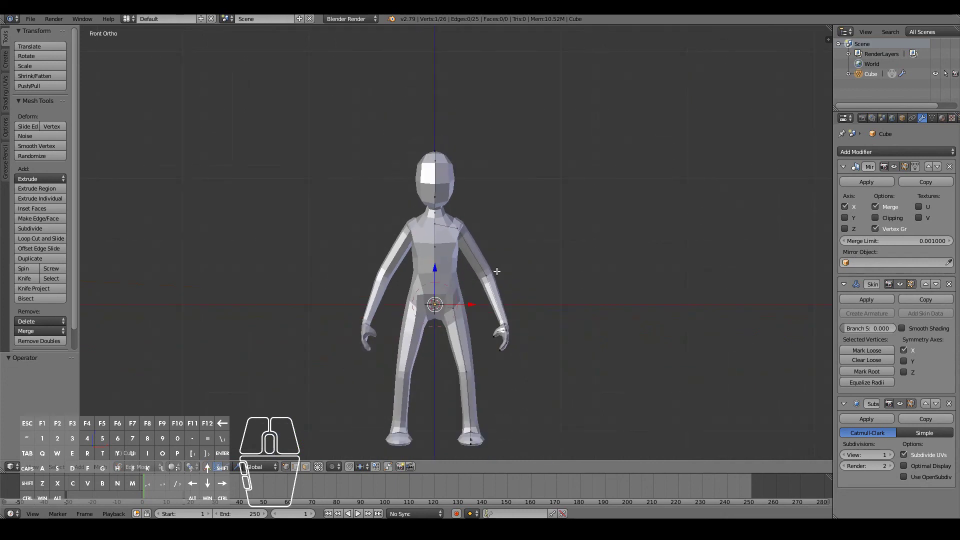
Step: Select the shoulder and elbow vertices in front view and subdivide the upper-arm edge with one cut
{"action": "scroll", "coordinate": [505, 277], "scroll_direction": "down", "scroll_amount": 2, "text": "shift"}
{"action": "scroll", "coordinate": [506, 278], "scroll_direction": "up", "scroll_amount": 3}
{"action": "scroll", "coordinate": [506, 278], "scroll_direction": "up", "scroll_amount": 2}
{"action": "right_click", "coordinate": [469, 166]}
{"action": "right_click", "coordinate": [529, 250], "text": "shift"}
{"action": "key", "text": "w"}
{"action": "left_click", "coordinate": [490, 227]}
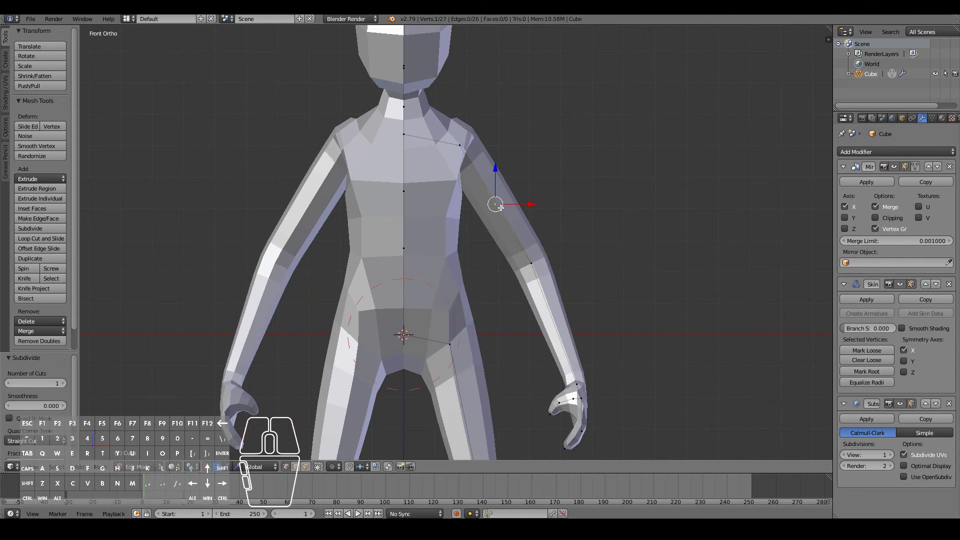
Step: Move the new upper-arm vertex by -0.003 along X and 0.006 along Z, and scale its skin by 1.318
{"action": "key", "text": "g"}
{"action": "left_click", "coordinate": [491, 190]}
{"action": "key", "text": "ctrl+a"}
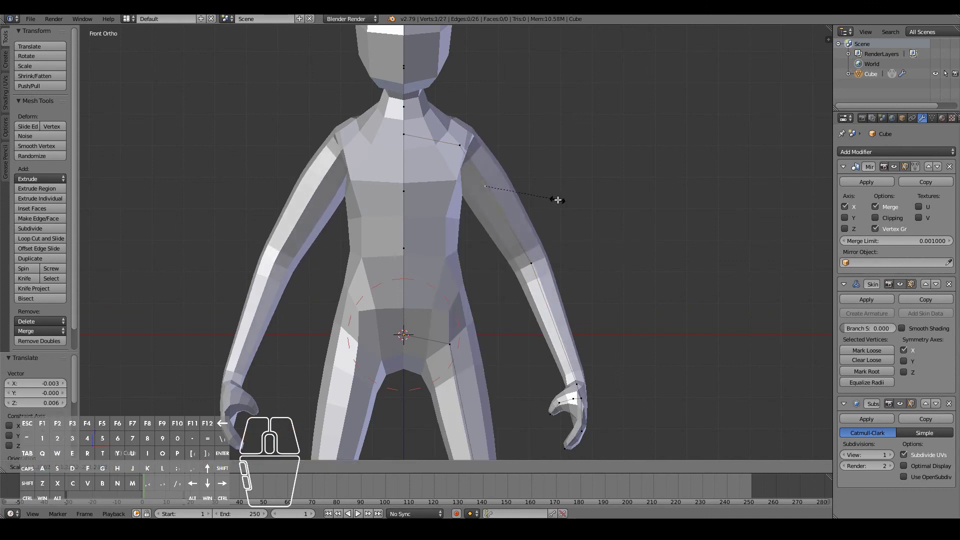
{"action": "left_click", "coordinate": [559, 203]}
{"action": "middle_click_drag", "start_coordinate": [557, 203], "coordinate": [473, 222]}
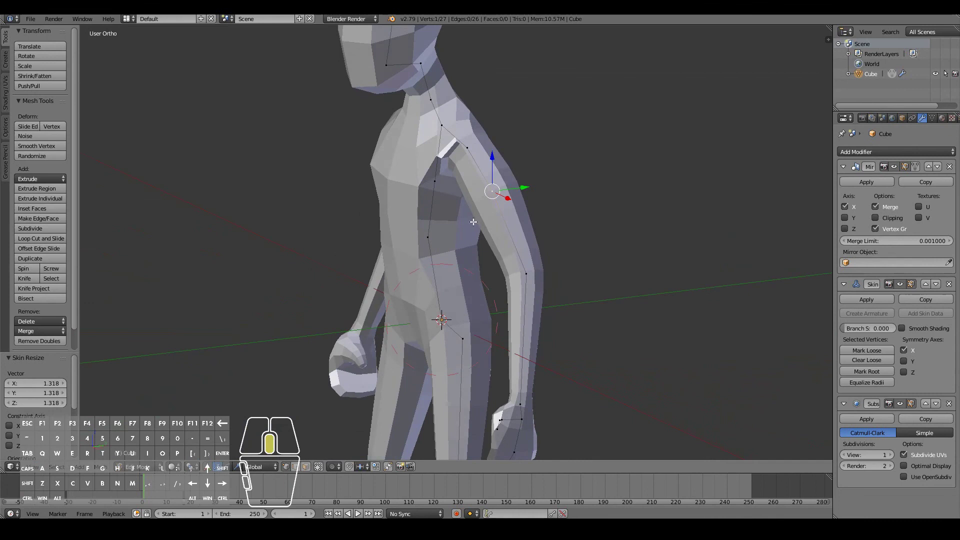
{"action": "right_click", "coordinate": [467, 148]}
{"action": "scroll", "coordinate": [494, 177], "scroll_direction": "up", "scroll_amount": 2}
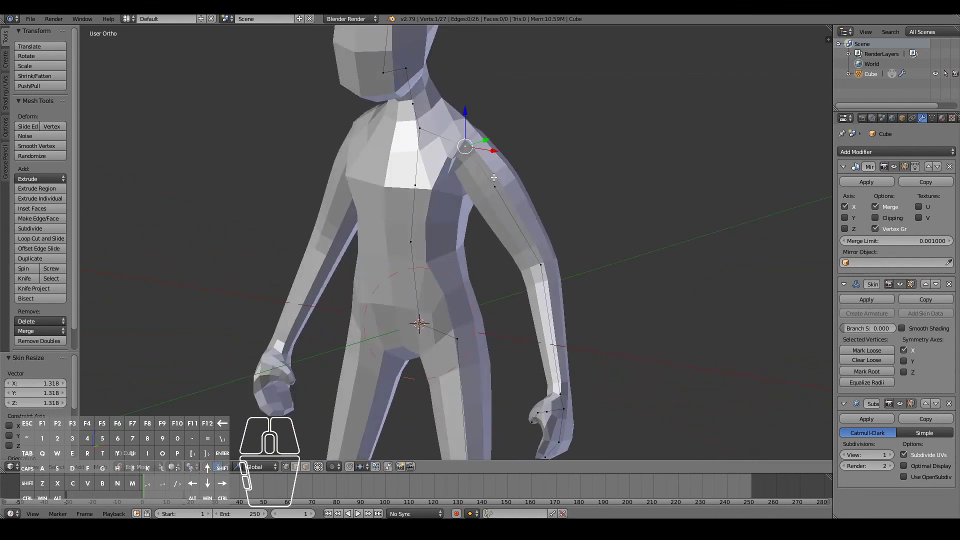
{"action": "key", "text": "ctrl+a"}
{"action": "right_click", "coordinate": [552, 191]}
Step: Undo the skin scaling and the move of the upper-arm vertex
{"action": "key", "text": "ctrl+z"}
{"action": "middle_click_drag", "start_coordinate": [511, 216], "coordinate": [570, 219]}
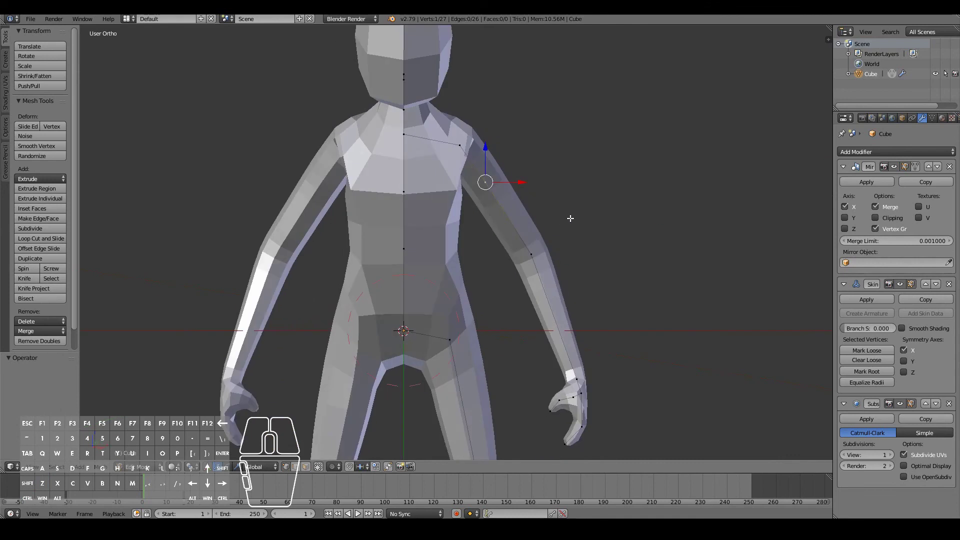
{"action": "key", "text": "KP_1"}
{"action": "scroll", "coordinate": [561, 250], "scroll_direction": "up", "scroll_amount": 2}
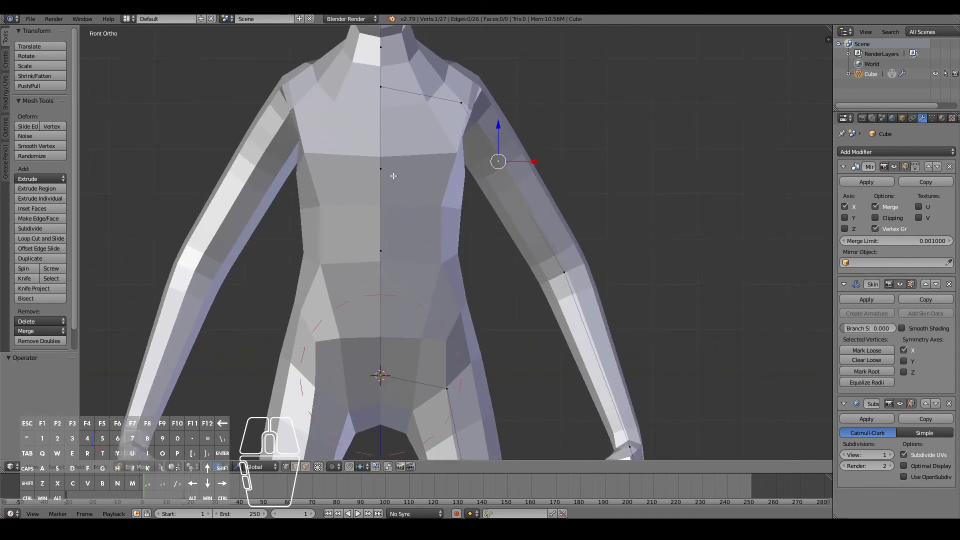
{"action": "key", "text": "ctrl+z"}
{"action": "middle_click_drag", "start_coordinate": [501, 210], "coordinate": [325, 244]}
{"action": "key", "text": "ctrl+z"}
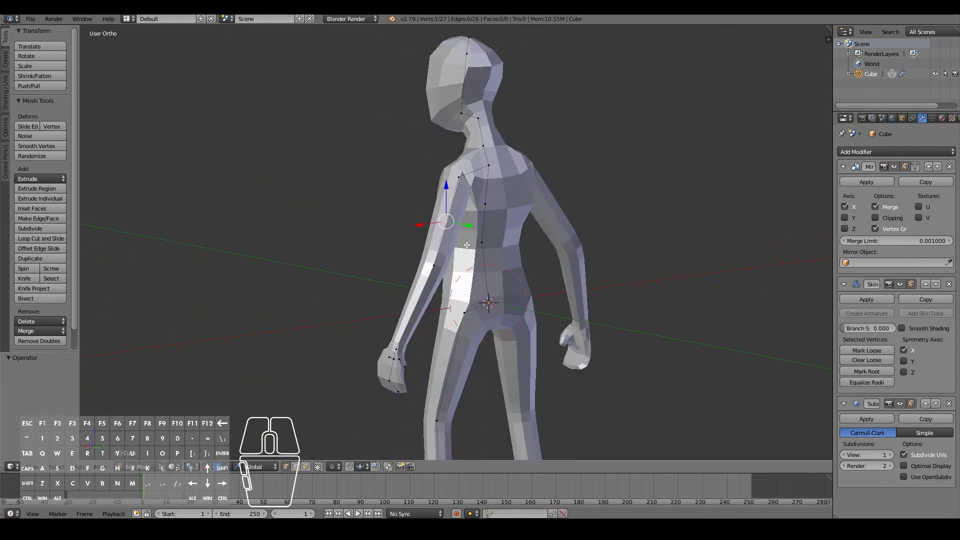
Step: Examine the blocked-out base mesh from the front, at an angle and from the side
{"action": "scroll", "coordinate": [498, 236], "scroll_direction": "up", "scroll_amount": 2}
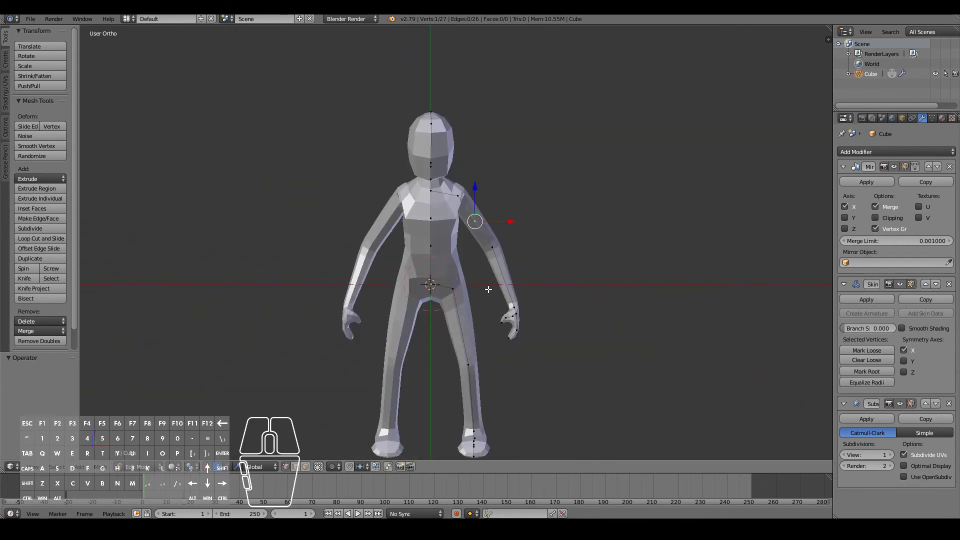
{"action": "key", "text": "KP_1"}
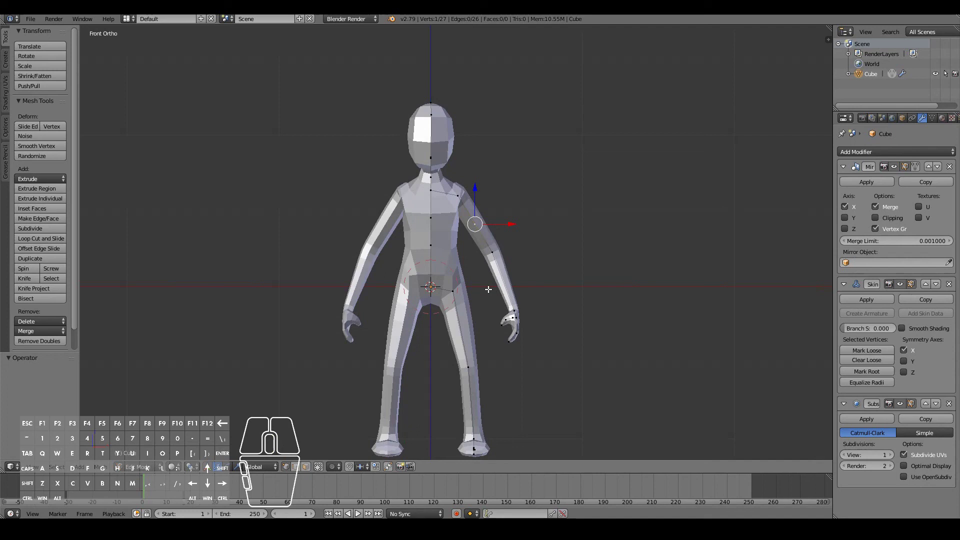
{"action": "middle_click_drag", "start_coordinate": [488, 289], "coordinate": [436, 267]}
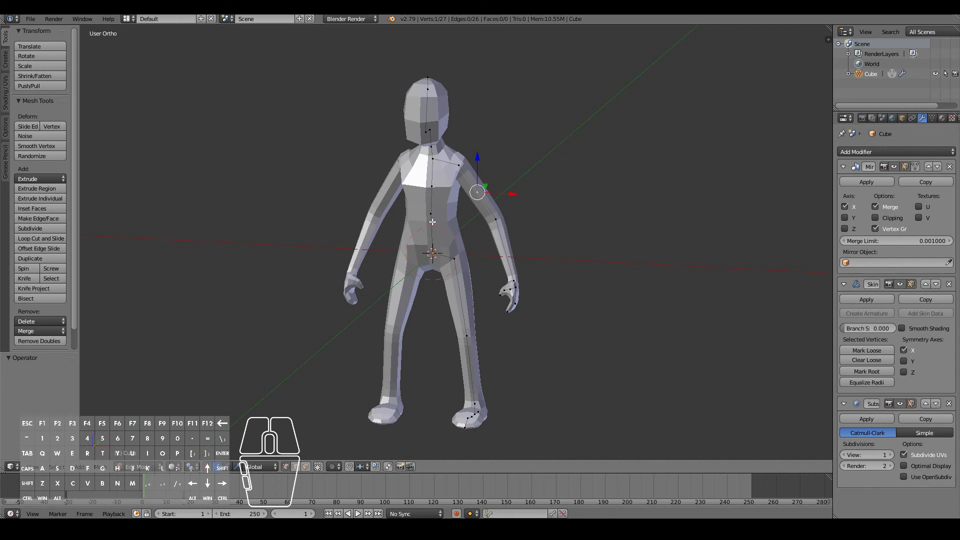
{"action": "middle_click_drag", "start_coordinate": [432, 231], "coordinate": [459, 231]}
{"action": "middle_click_drag", "start_coordinate": [449, 85], "coordinate": [448, 159], "text": "shift"}
{"action": "scroll", "coordinate": [448, 159], "scroll_direction": "up", "scroll_amount": 3}
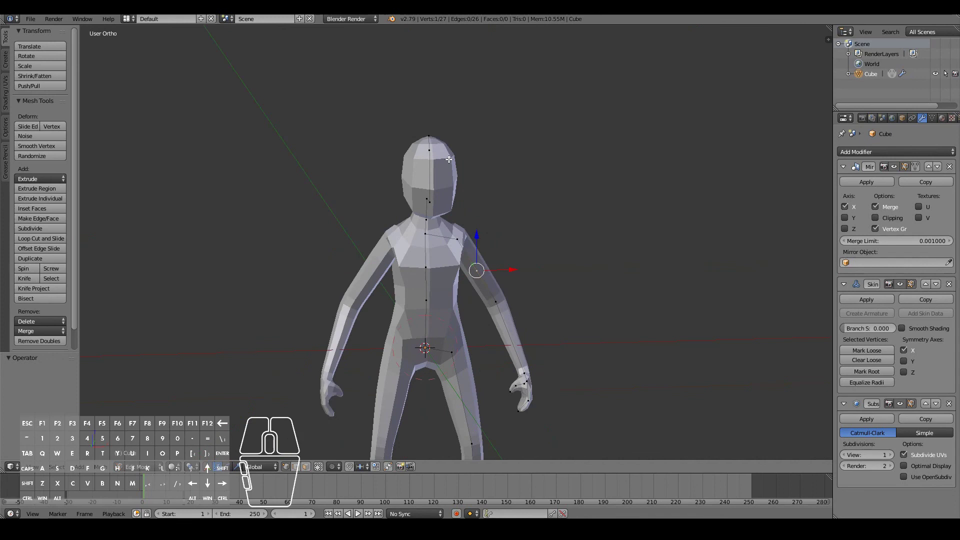
{"action": "scroll", "coordinate": [510, 214], "scroll_direction": "down", "scroll_amount": 5, "text": "shift"}
{"action": "scroll", "coordinate": [512, 215], "scroll_direction": "down", "scroll_amount": 3}
{"action": "middle_click_drag", "start_coordinate": [524, 241], "coordinate": [404, 237]}
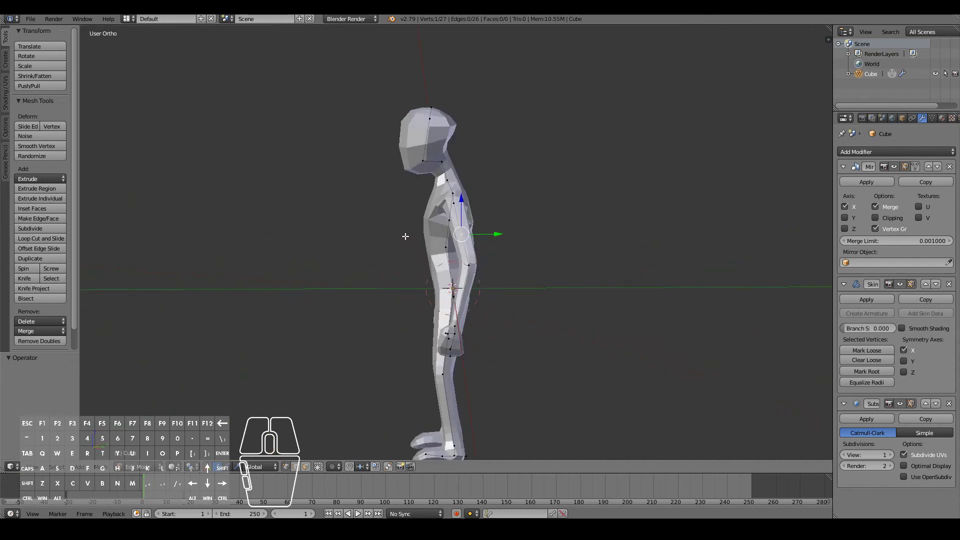
{"action": "middle_click_drag", "start_coordinate": [345, 268], "coordinate": [521, 282]}
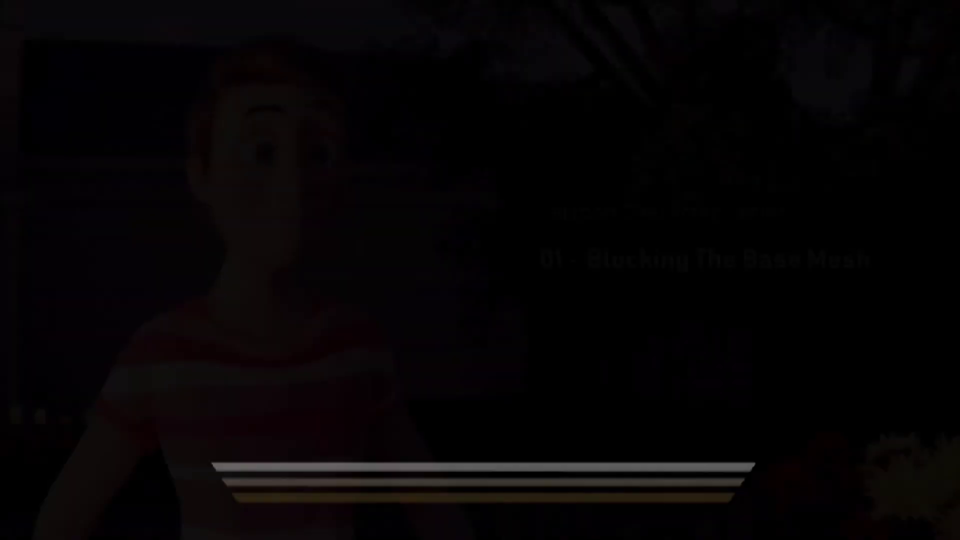